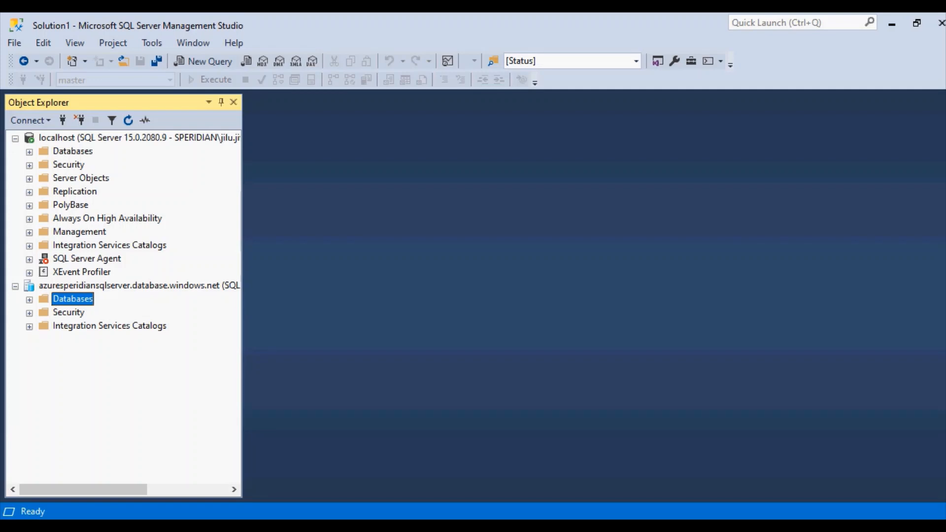
Expand the database lists of the localhost and Azure servers and locate CICD_Source, CICD_UAT and CICD_Test.
left_click(29, 152)
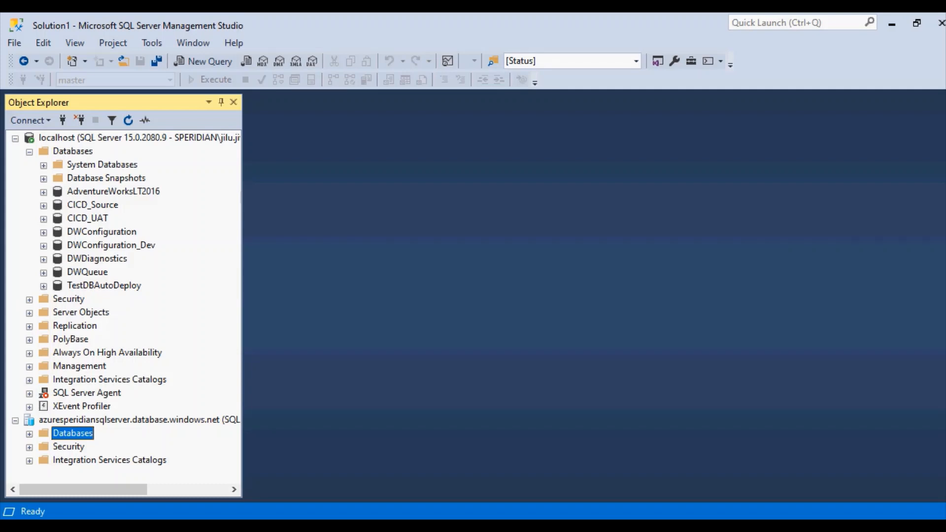
left_click(92, 205)
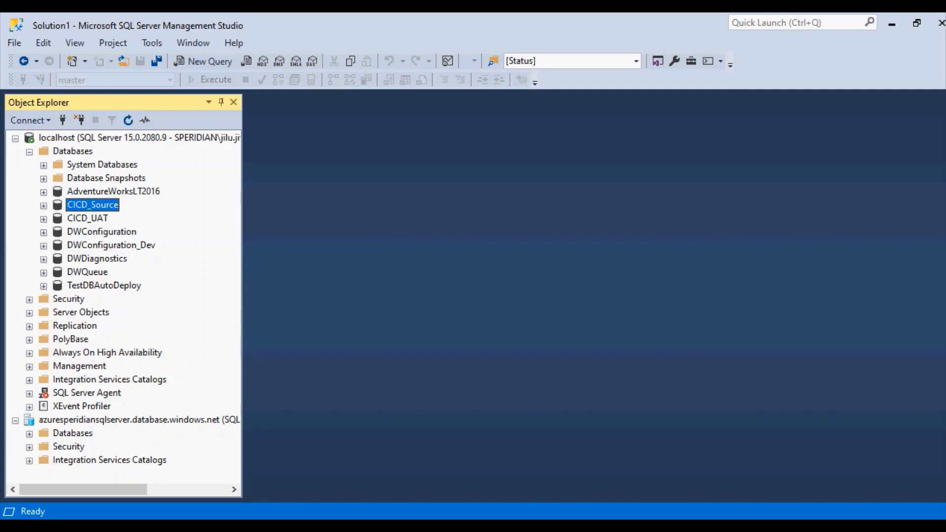
left_click(88, 218)
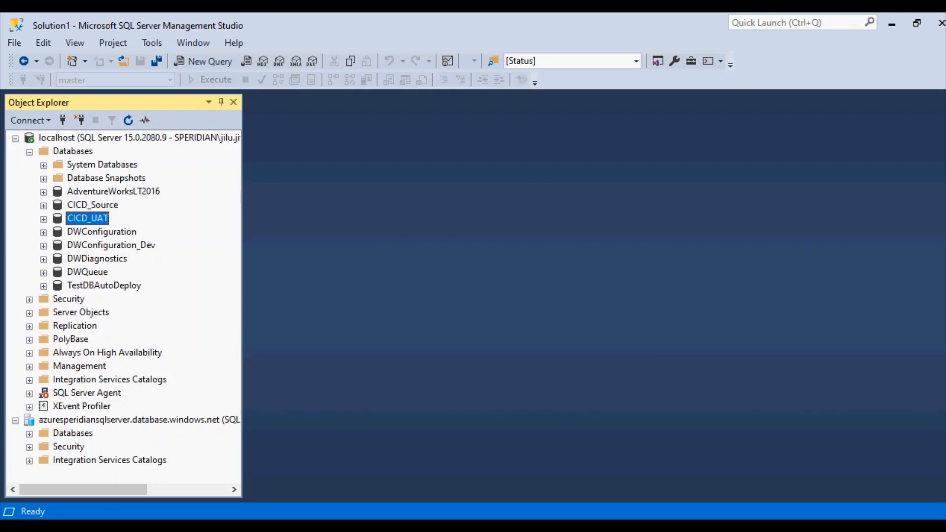
left_click(30, 434)
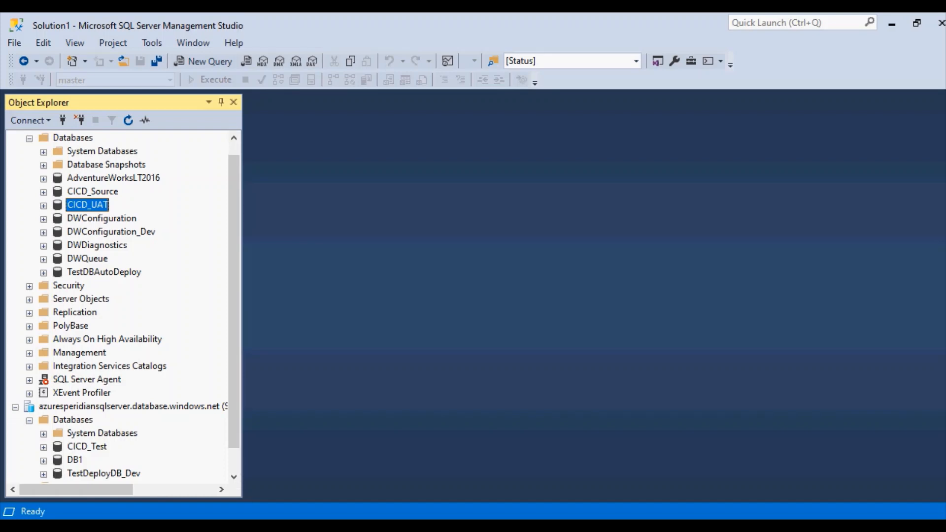
left_click(87, 447)
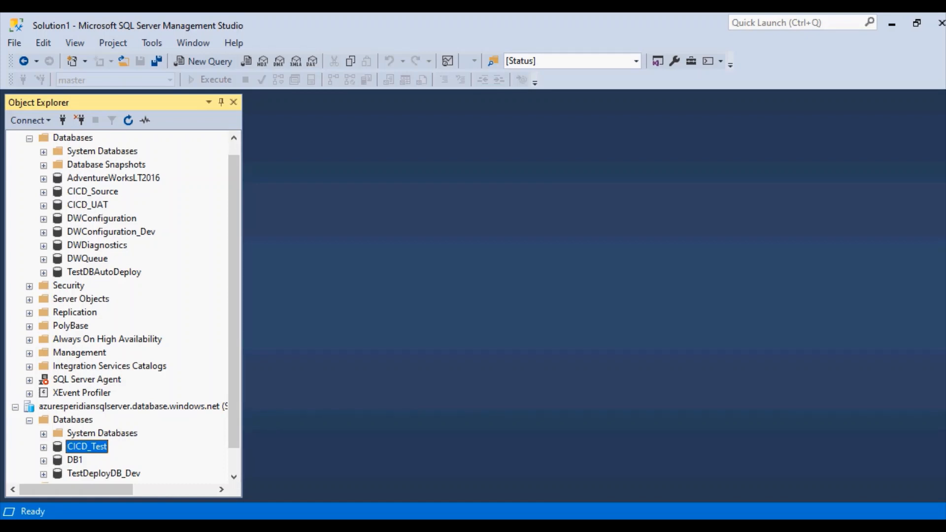
Inspect the tables of the CICD_Source and CICD_UAT databases on localhost.
left_click(43, 192)
left_click(57, 219)
left_click(43, 205)
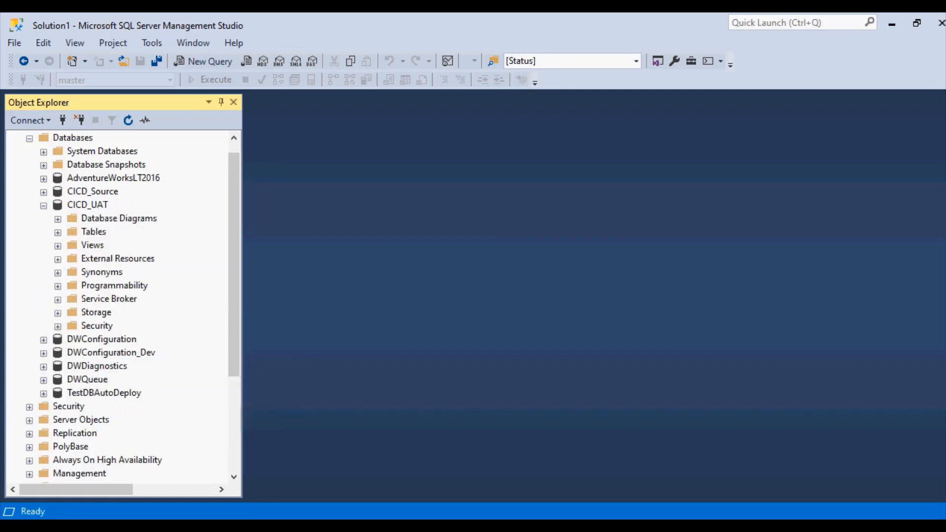
left_click(57, 233)
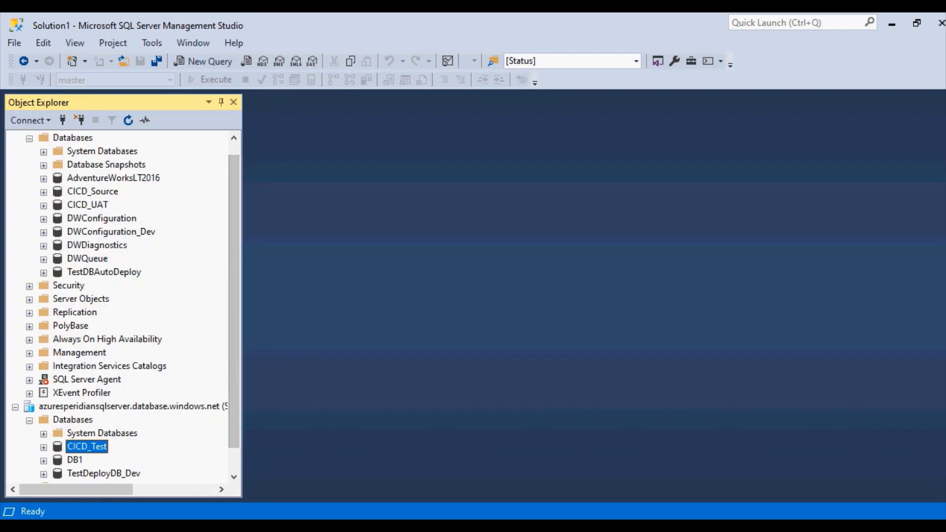
Extract the CICD_Source database as a data-tier application, saving the package as CICD_Source in the D:\CICD folder.
right_click(115, 191)
mouse_move(207, 254)
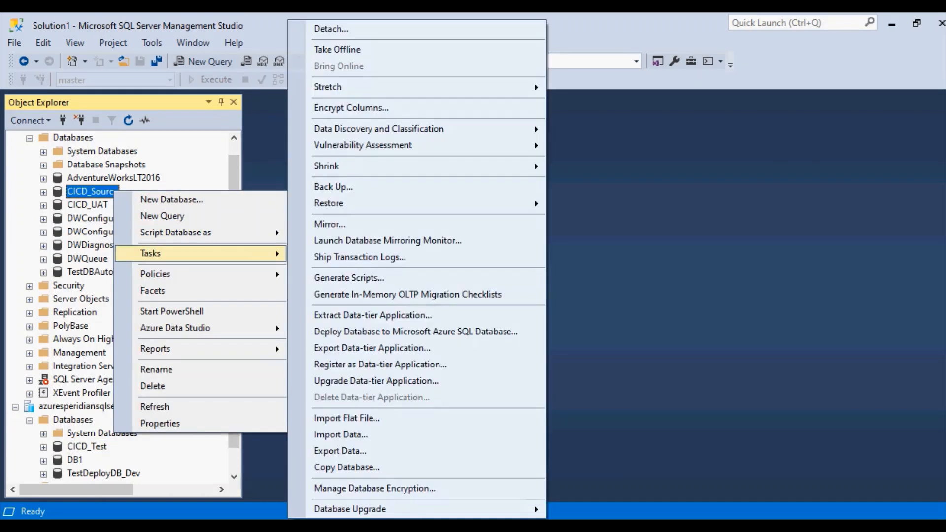
left_click(320, 314)
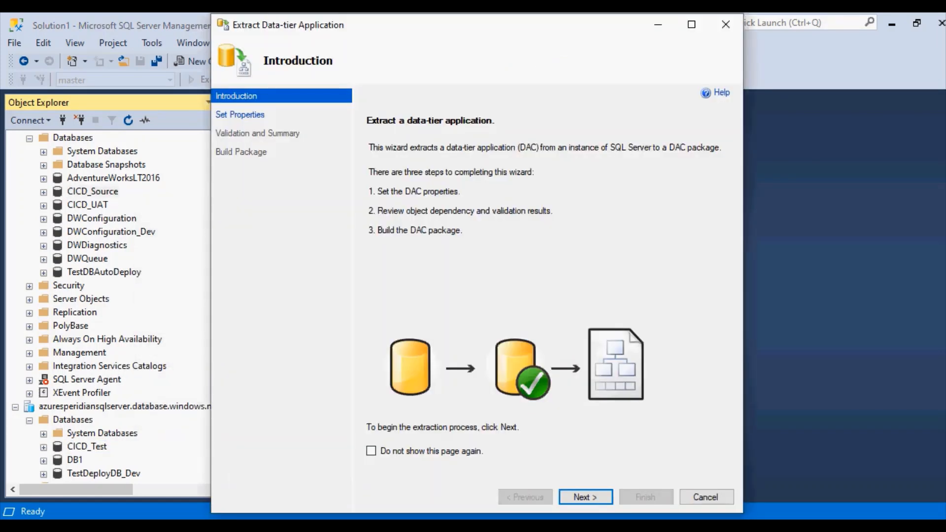
key("Return")
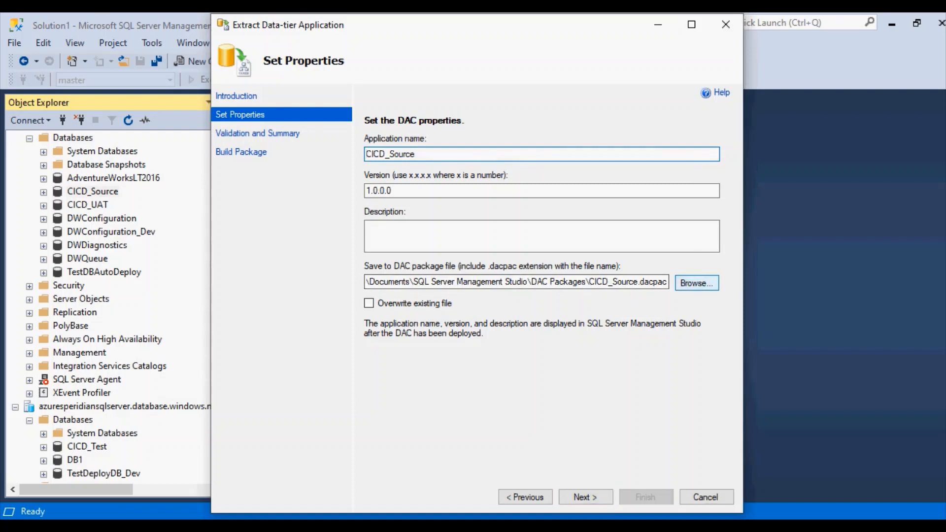
left_click(697, 284)
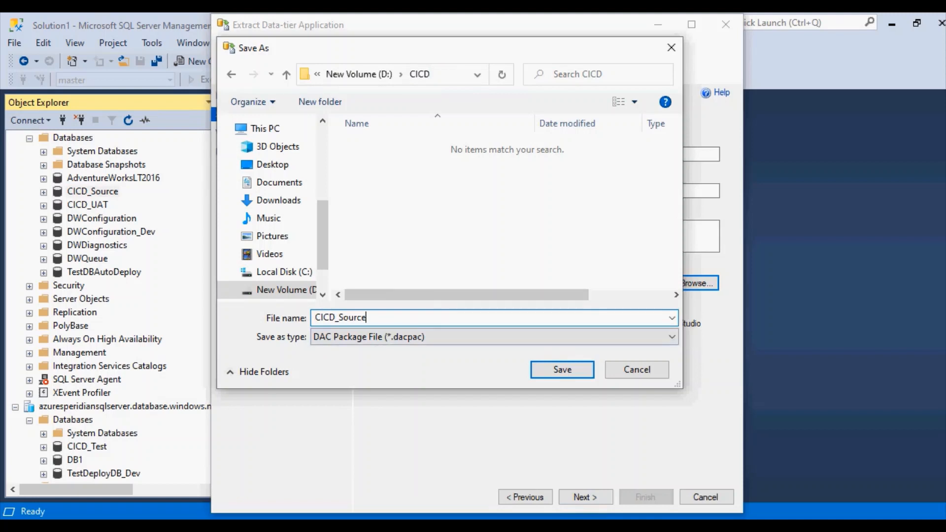
key("Return")
key("Return")
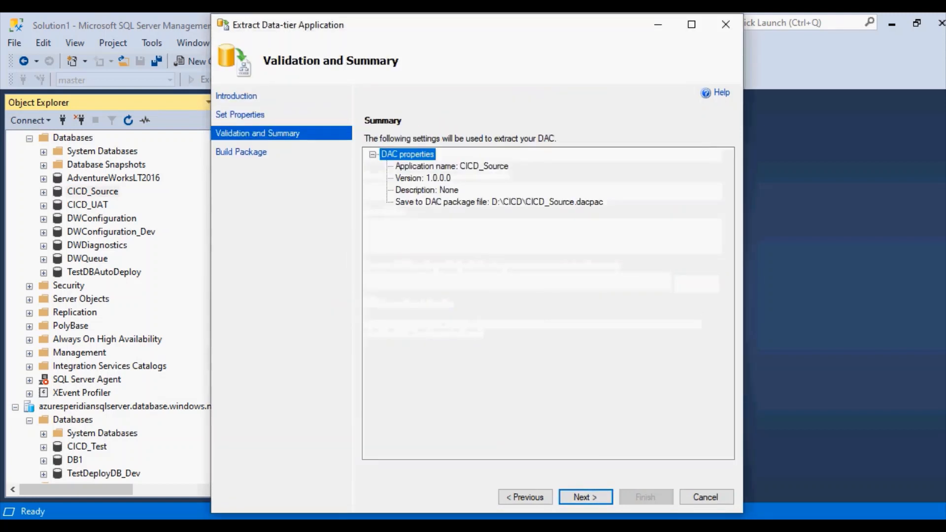
key("Return")
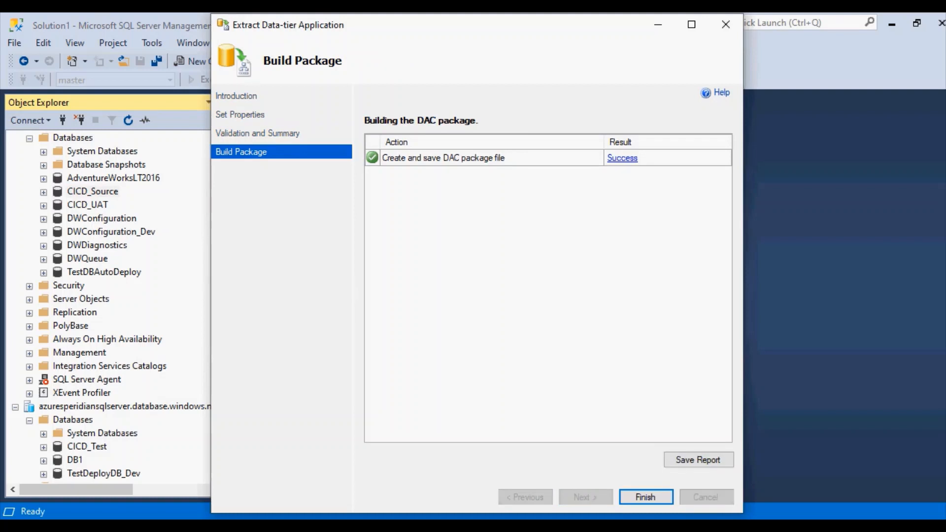
left_click(646, 497)
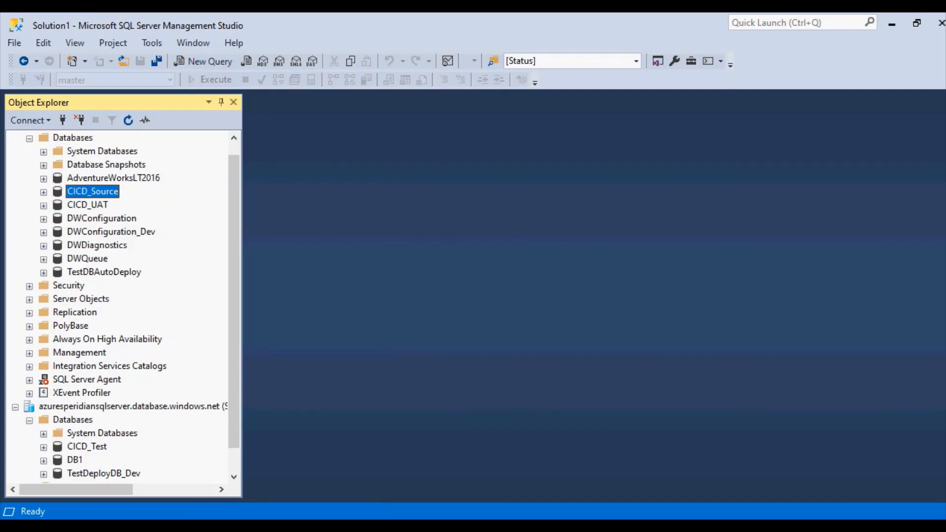
Switch to Visual Studio 2019 and begin a new project from the SQL Server Database Project template.
key("super+s")
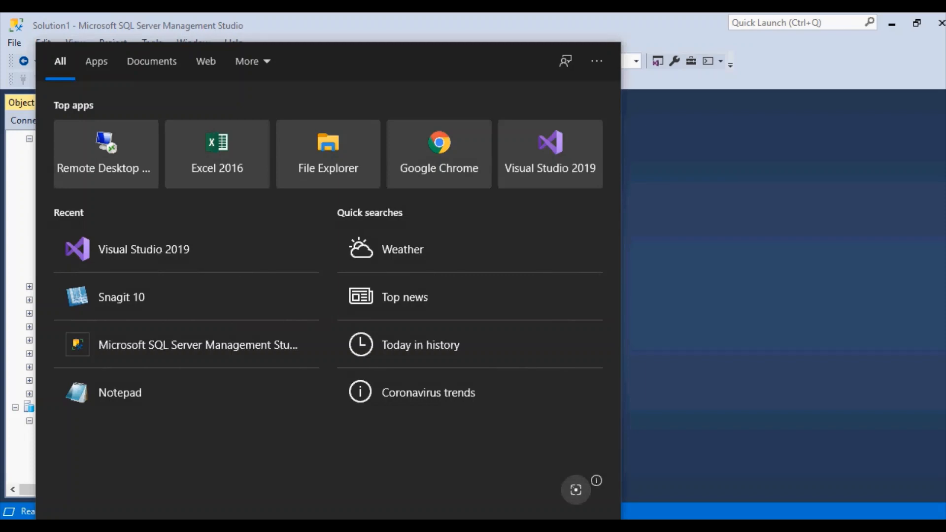
type("vi")
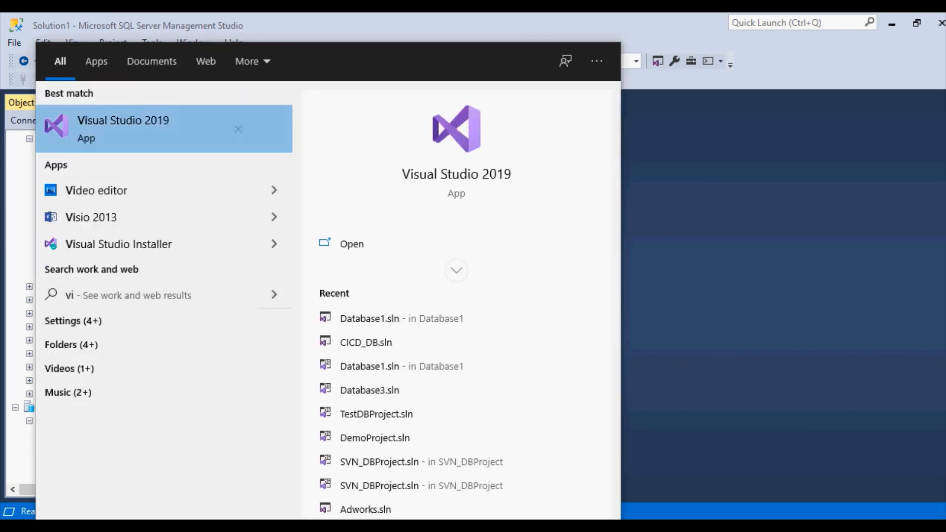
key("Return")
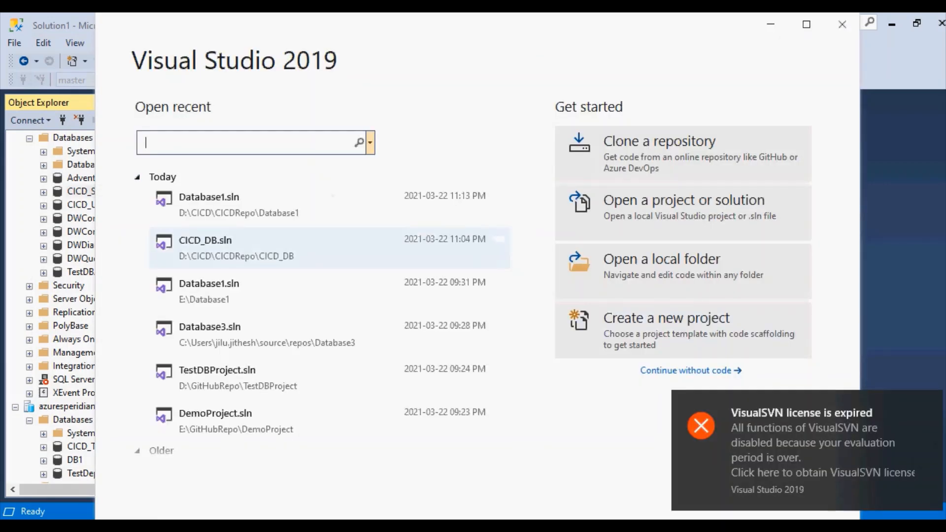
left_click(683, 330)
left_click(927, 404)
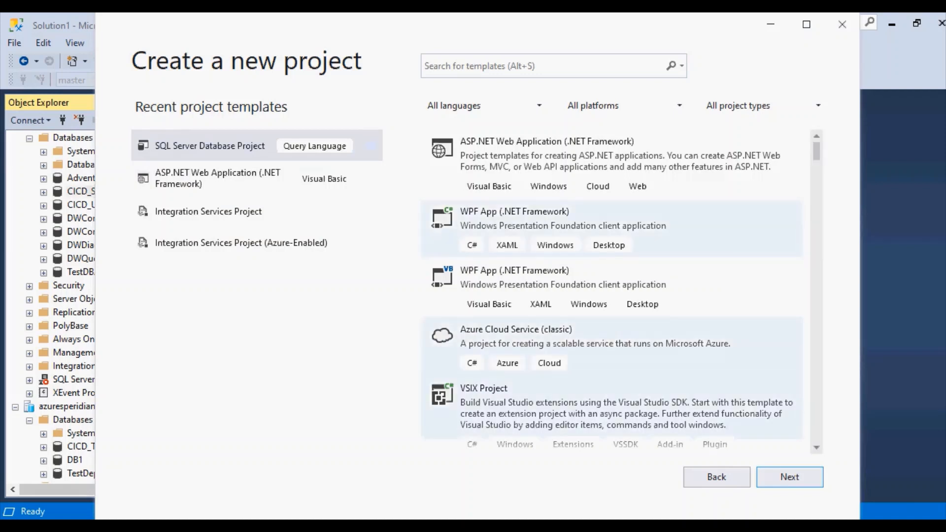
left_click(790, 477)
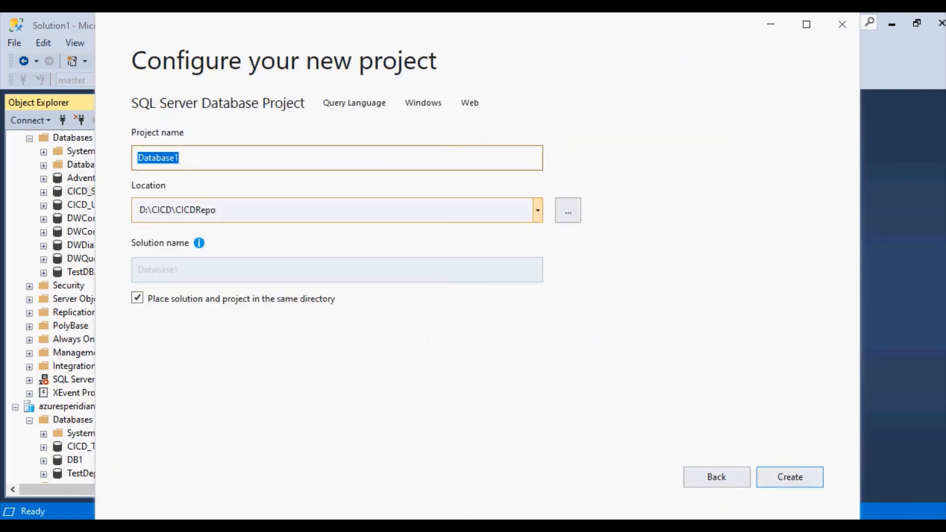
Create a folder named CICD_Repo inside D:\CICD and set it as the new project's location.
left_click(338, 210)
left_click(568, 211)
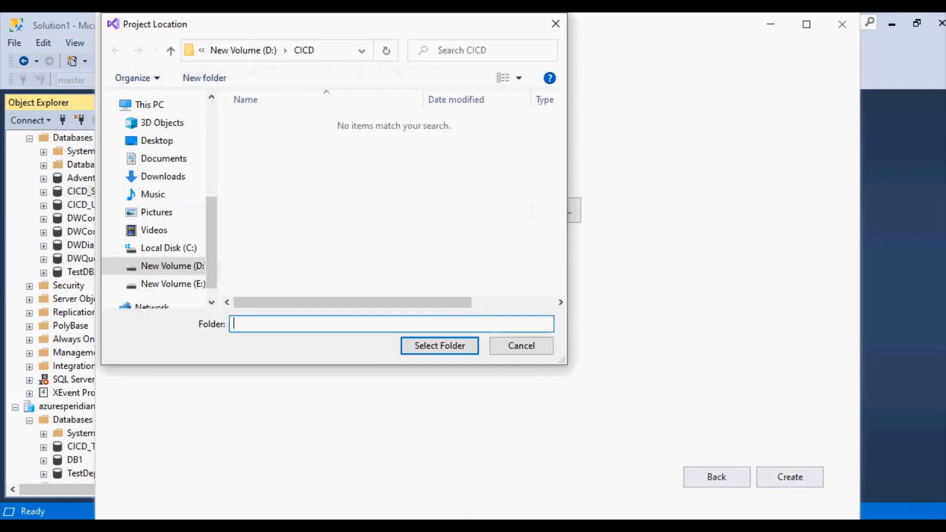
right_click(357, 202)
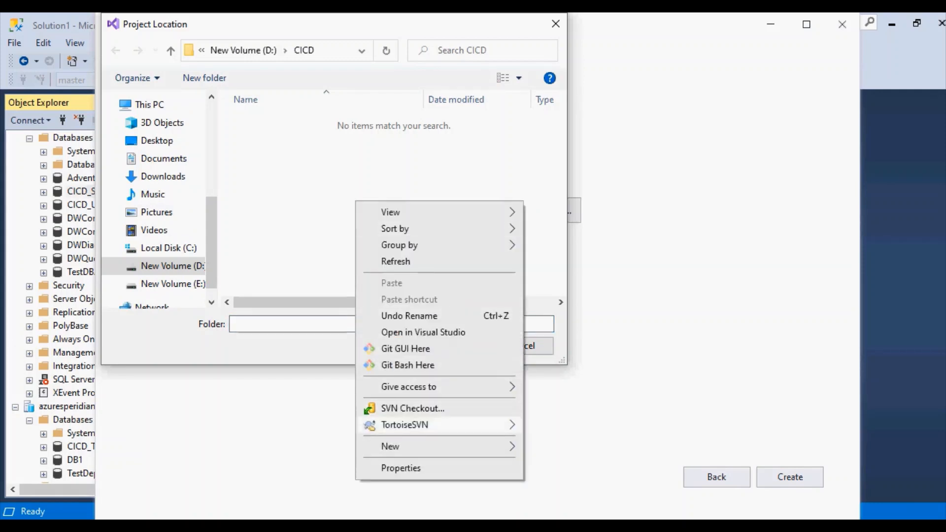
mouse_move(394, 447)
left_click(558, 276)
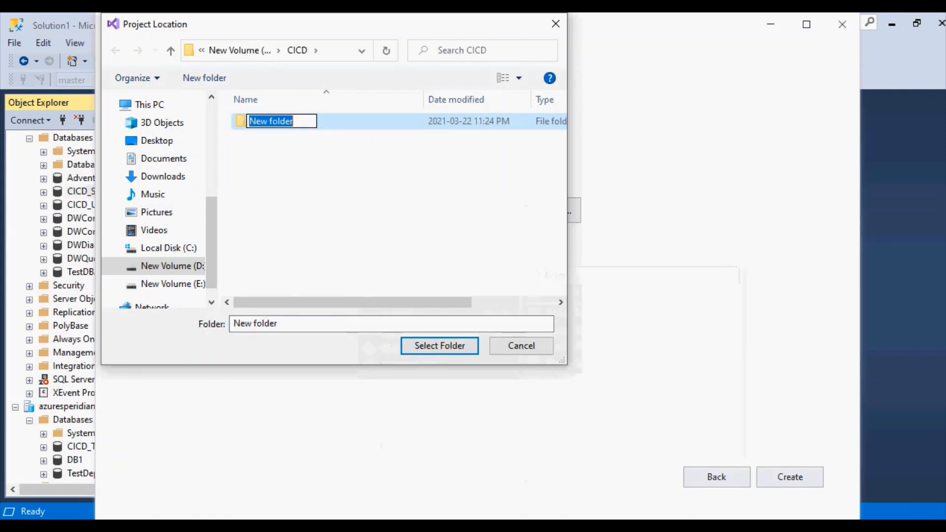
type("CIC")
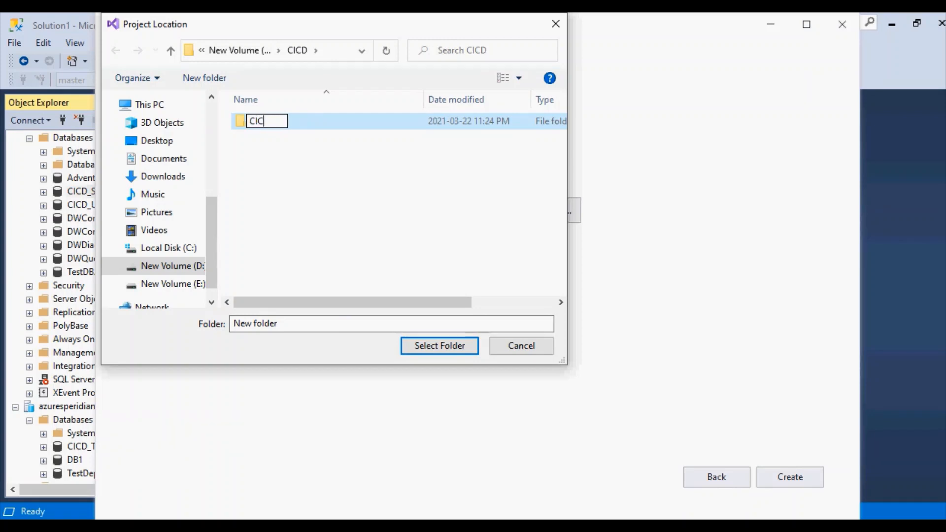
type("D_Repo")
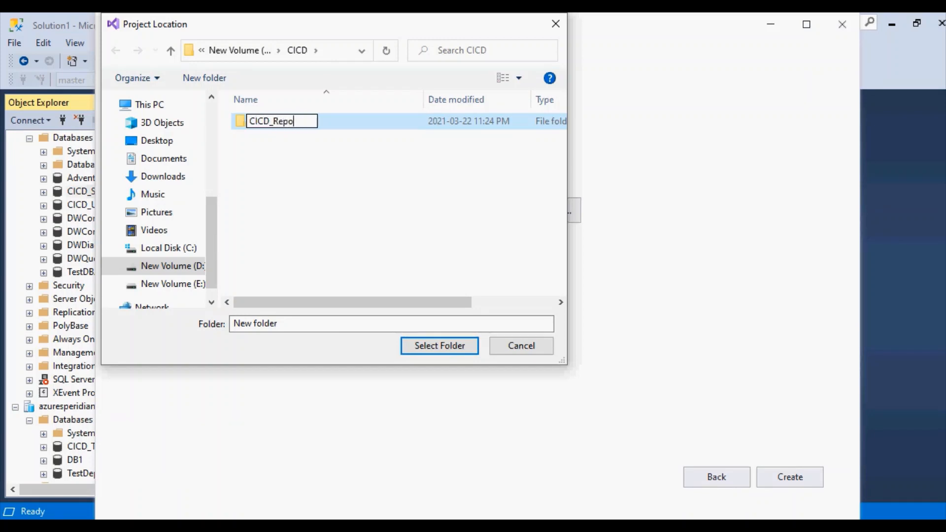
key("Return")
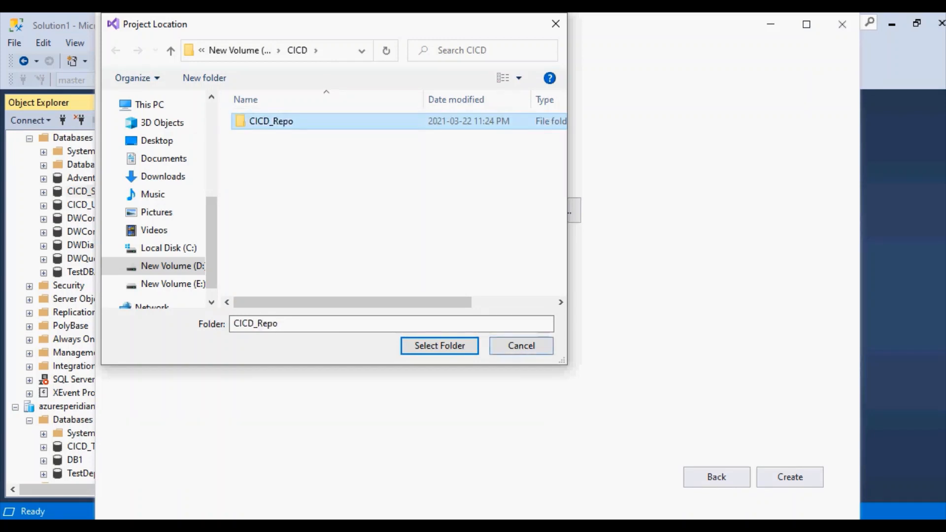
key("Return")
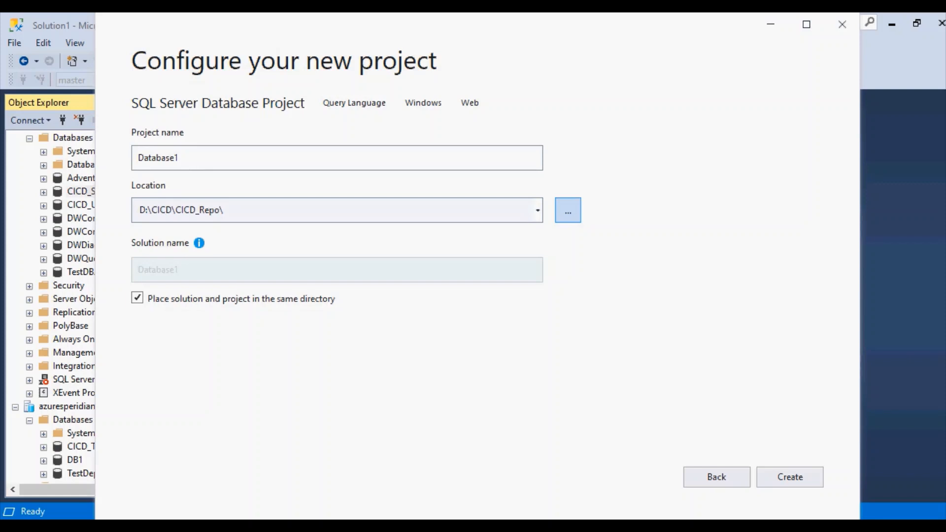
Name the project CICD_DB and create it.
left_click(181, 157)
key("ctrl+a")
type("C")
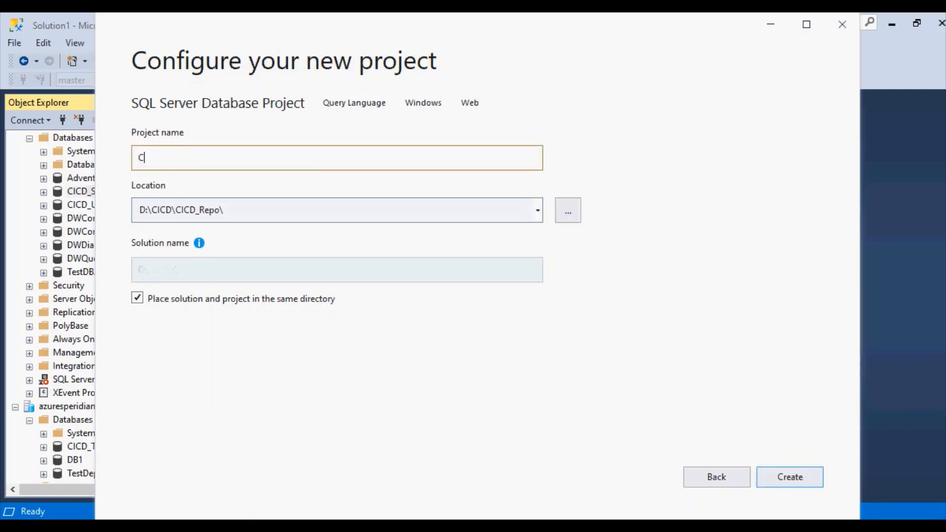
type("ICD_DB")
key("Return")
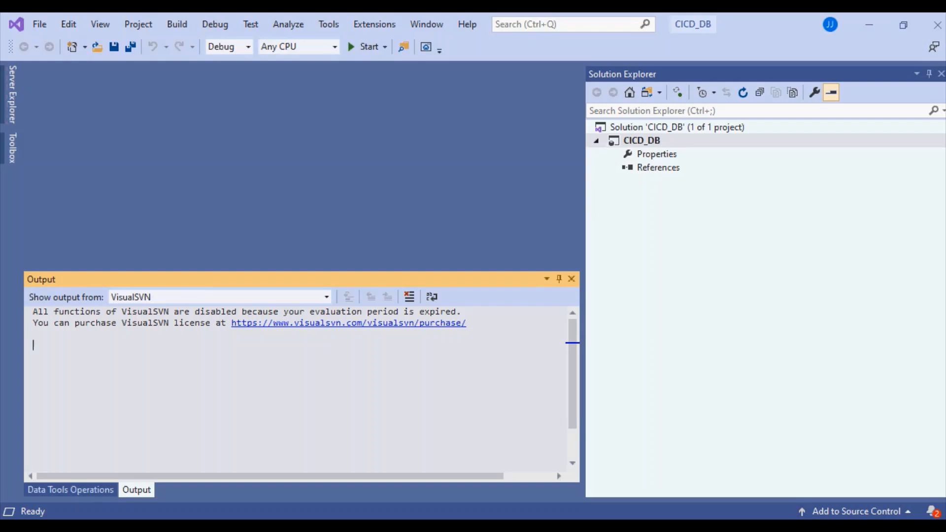
Open the data-tier application import for the CICD_DB project and choose D:\CICD\CICD_Source.dacpac as the source file.
right_click(630, 140)
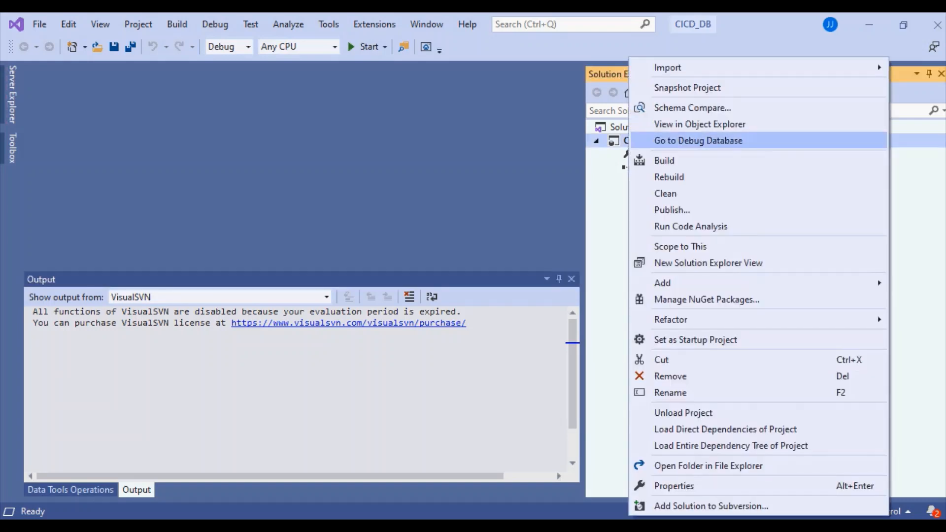
mouse_move(668, 68)
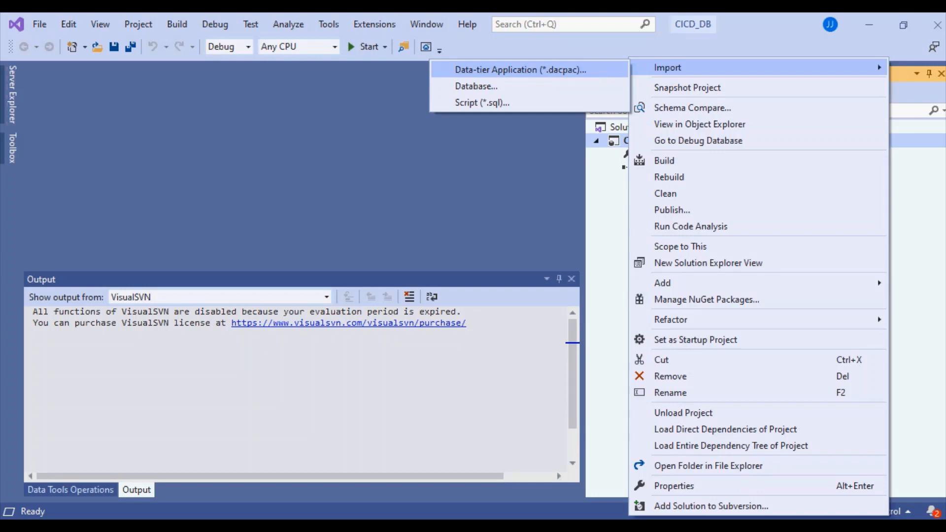
key("Return")
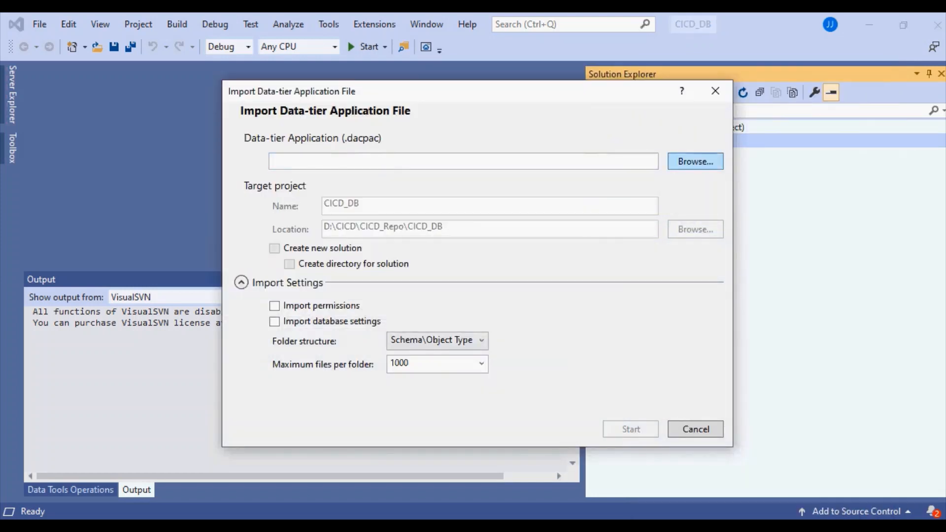
key("Return")
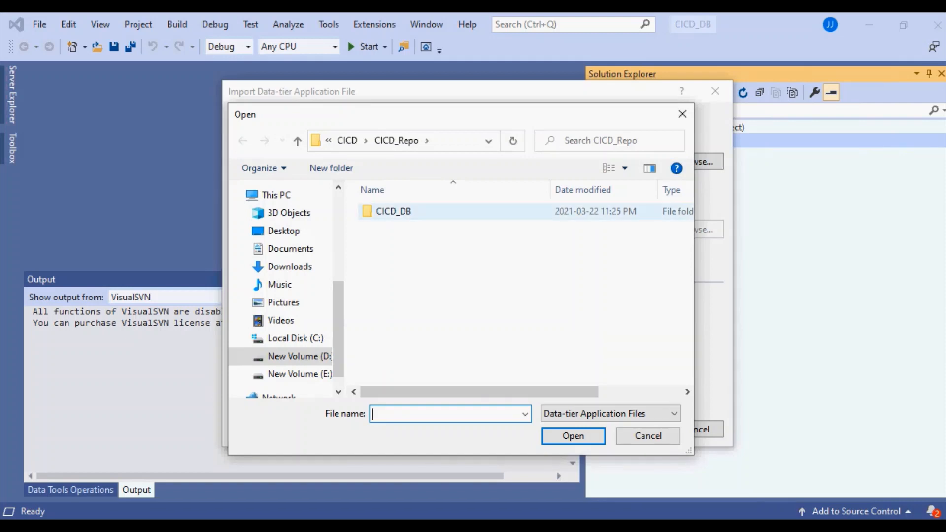
double_click(394, 211)
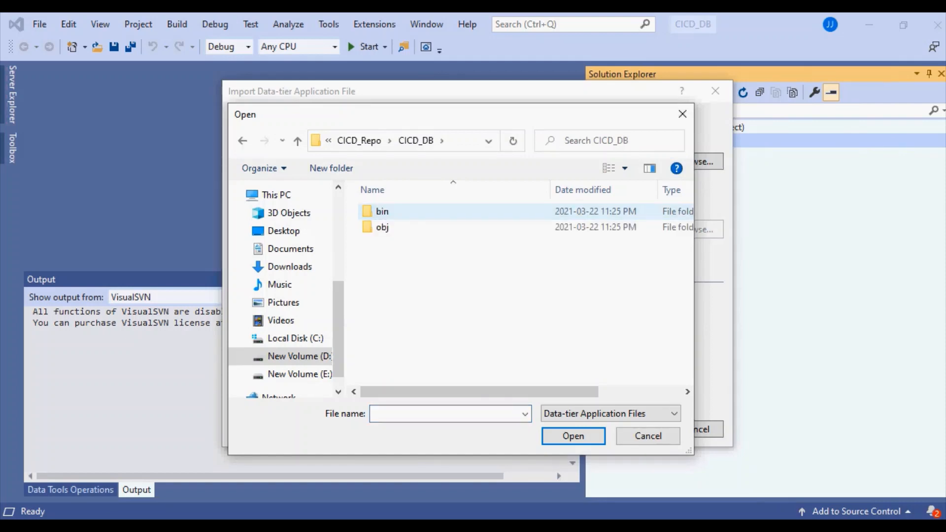
left_click(359, 141)
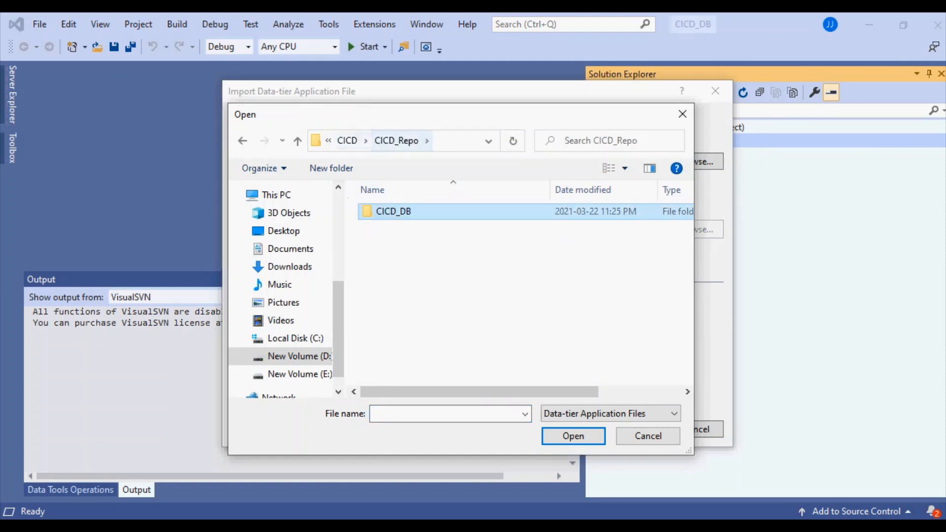
left_click(351, 141)
left_click(417, 227)
left_click(574, 437)
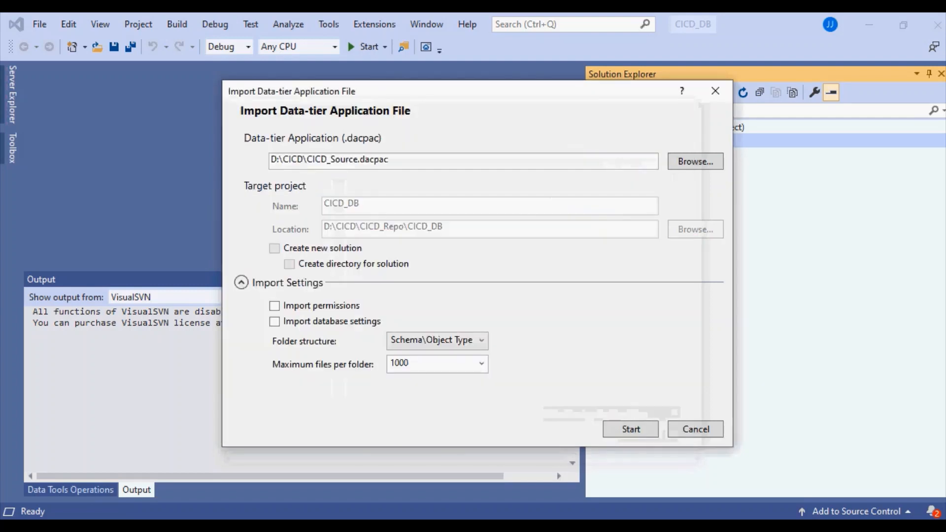
Run the dacpac import into the CICD_DB project through to completion and look through the imported dbo folder.
left_click(631, 430)
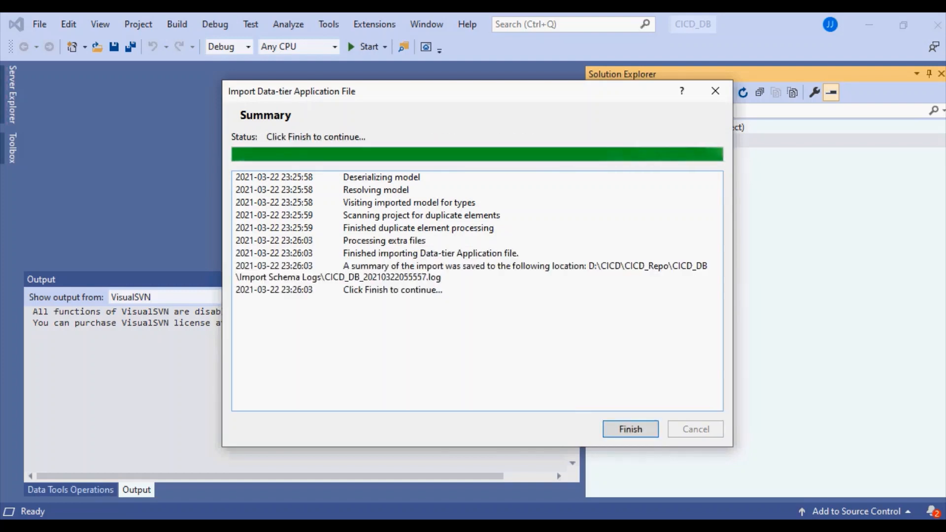
key("Return")
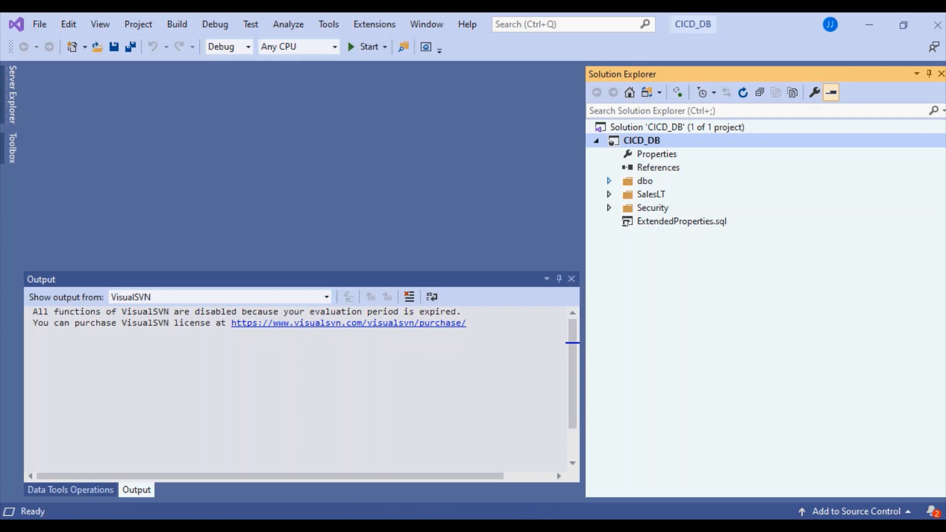
left_click(609, 181)
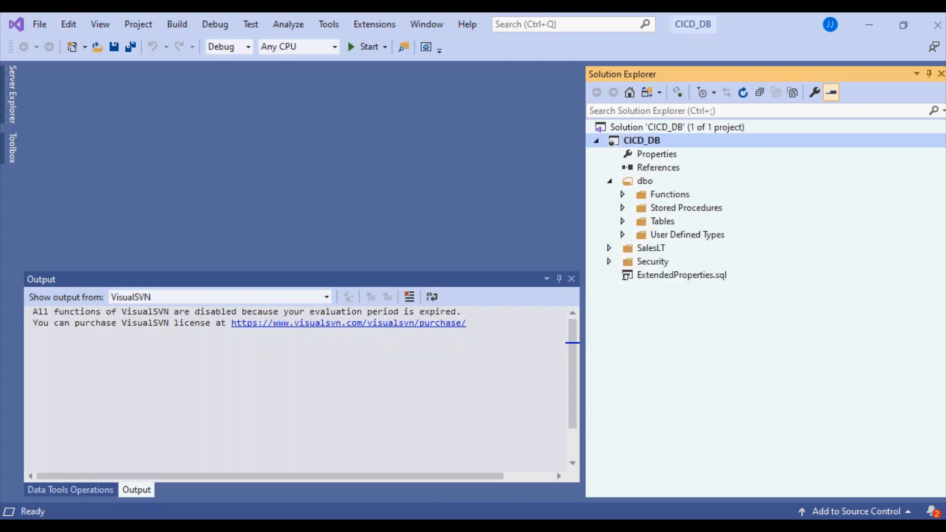
left_click(645, 181)
left_click(651, 248)
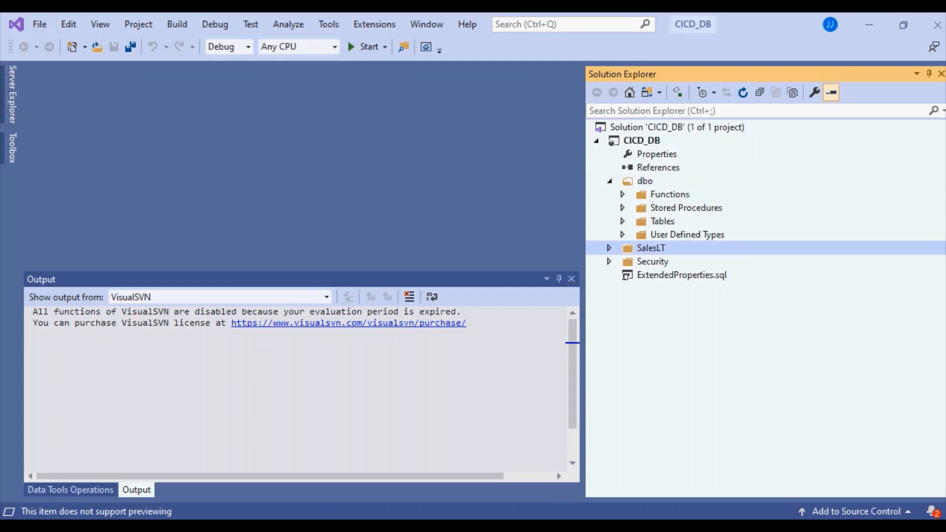
left_click(622, 207)
left_click(609, 181)
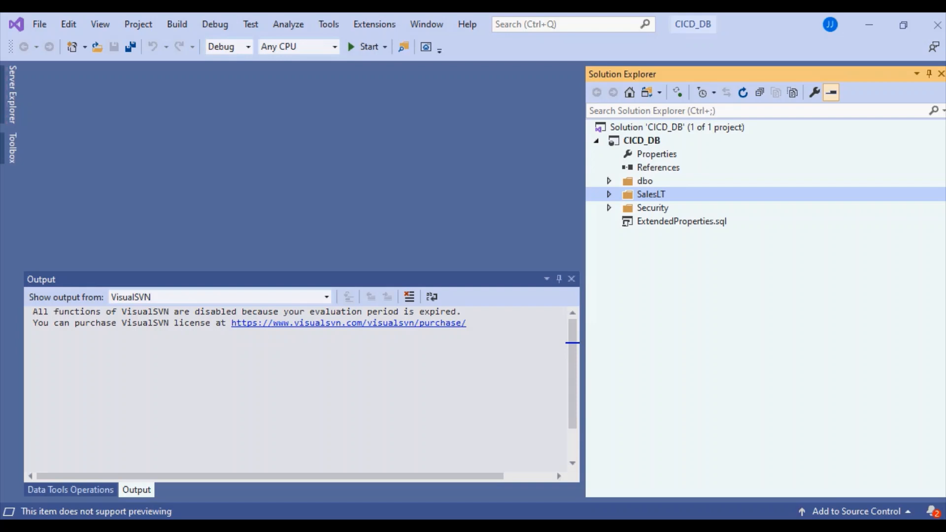
Switch to File Explorer, go to D:\CICD, and launch Git GUI from that folder.
key("super+e")
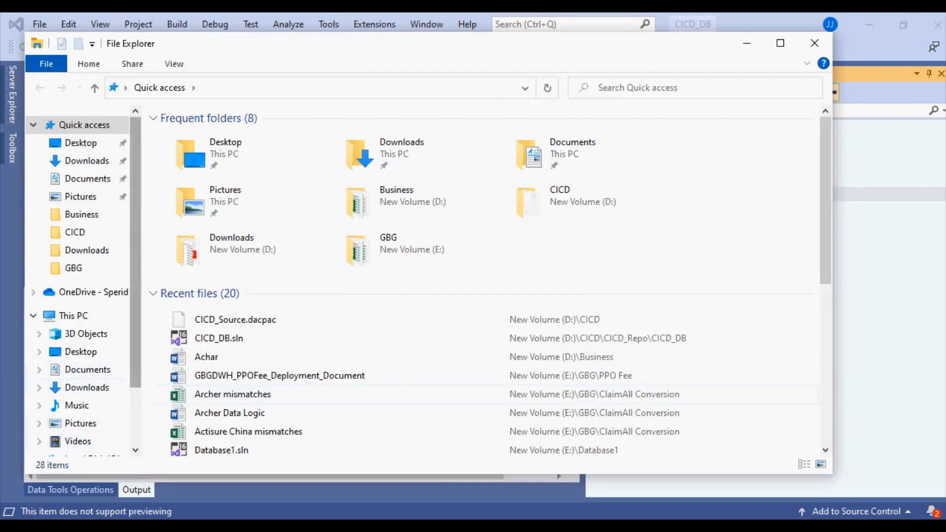
scroll(79, 369, "down", 3)
left_click(75, 149)
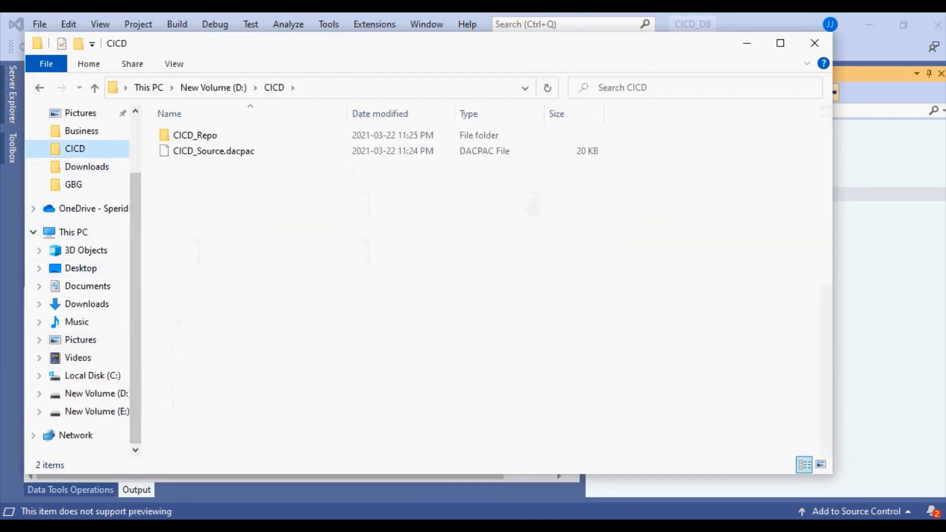
left_click(195, 135)
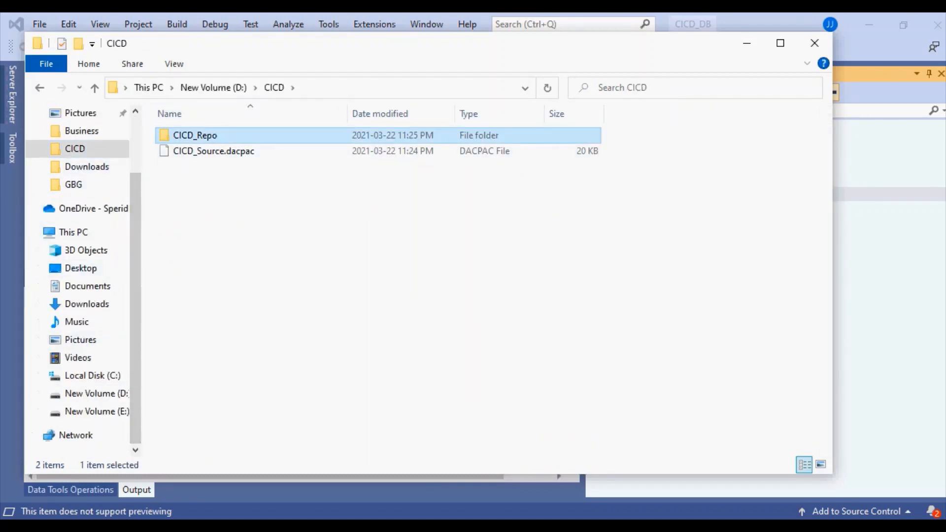
left_click(326, 237)
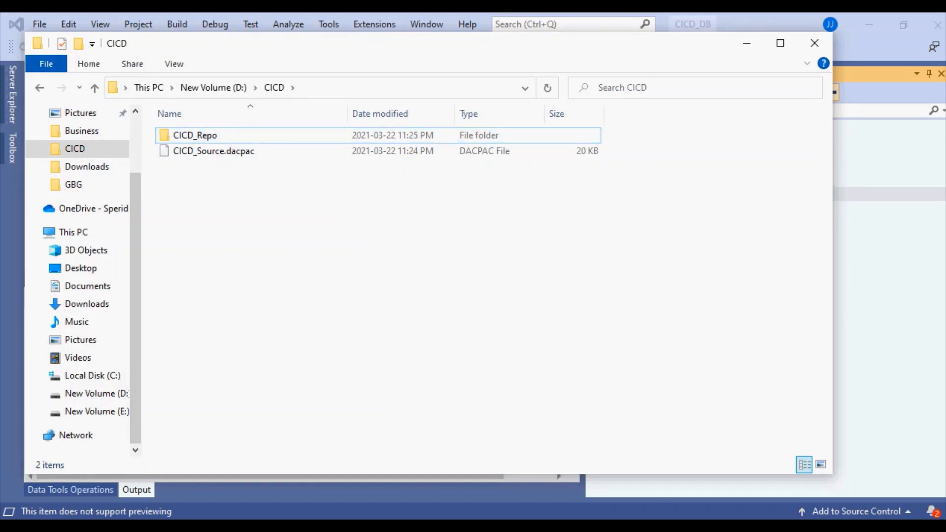
left_click(213, 87)
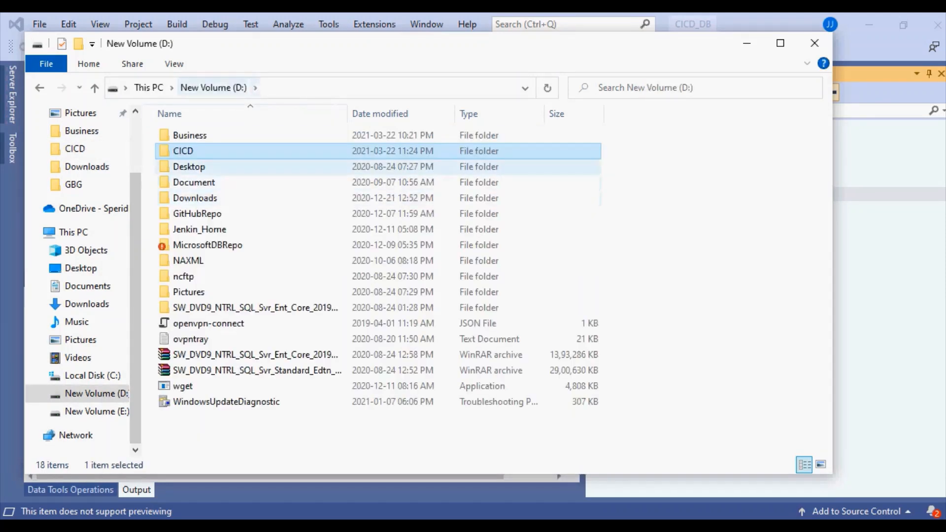
key("Return")
right_click(236, 201)
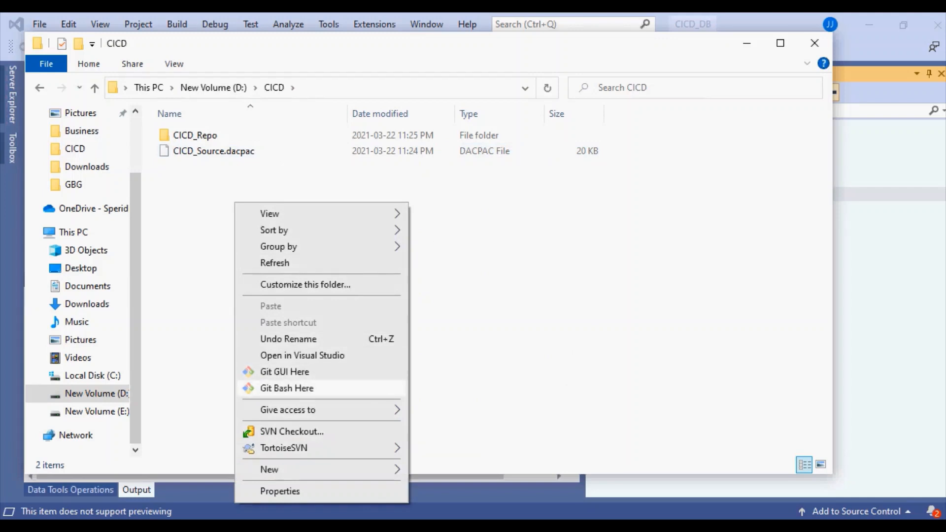
left_click(276, 372)
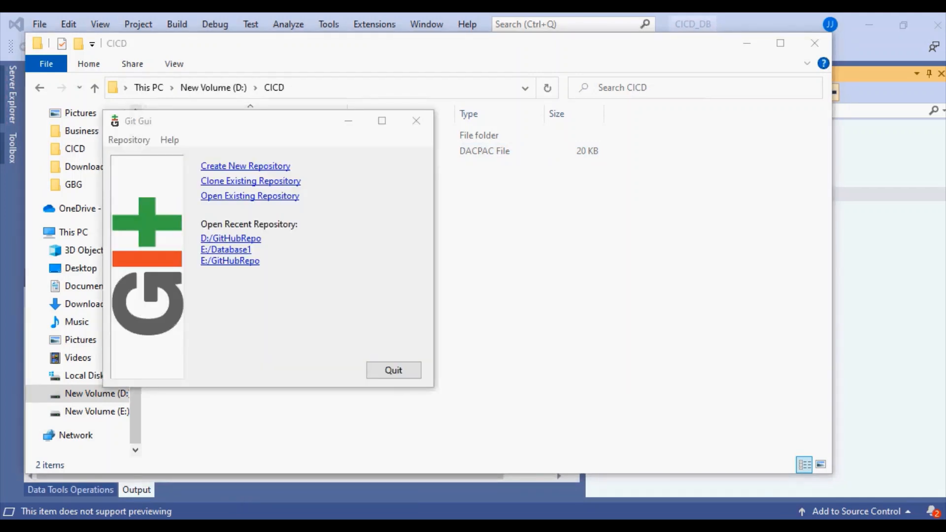
Create a new Git repository in the existing D:/CICD/CICD_Repo folder.
left_click(245, 167)
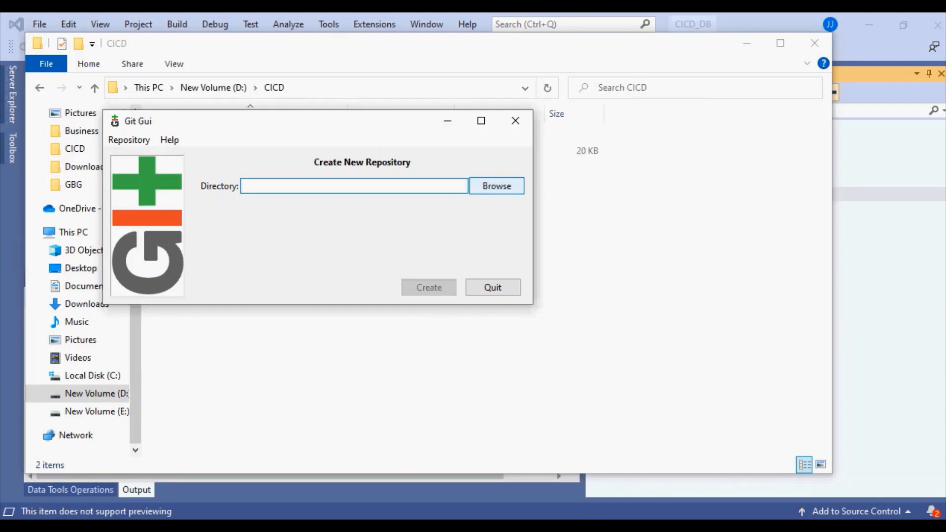
left_click(497, 186)
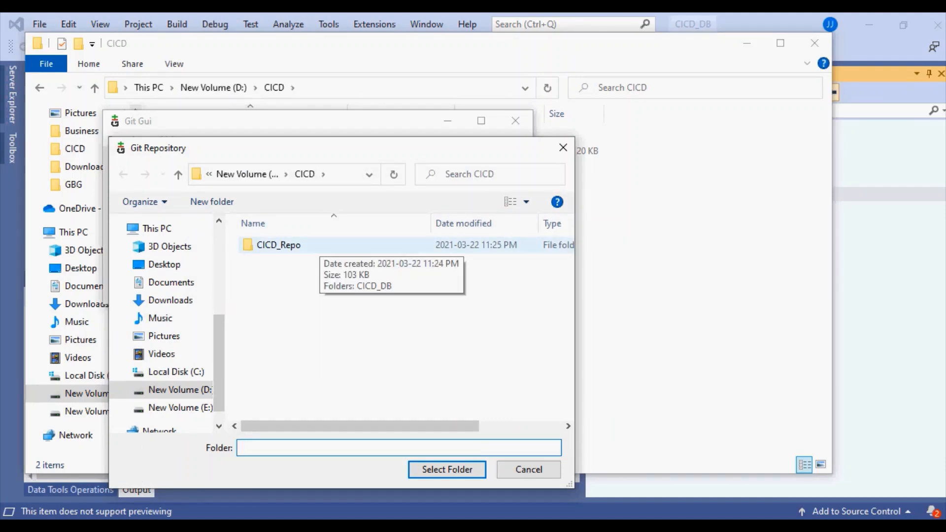
left_click(319, 245)
left_click(447, 469)
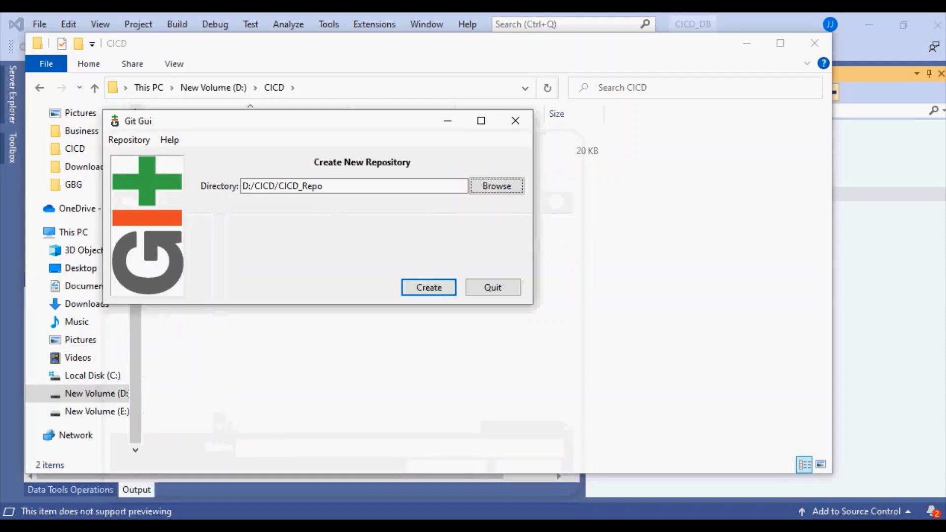
left_click(428, 287)
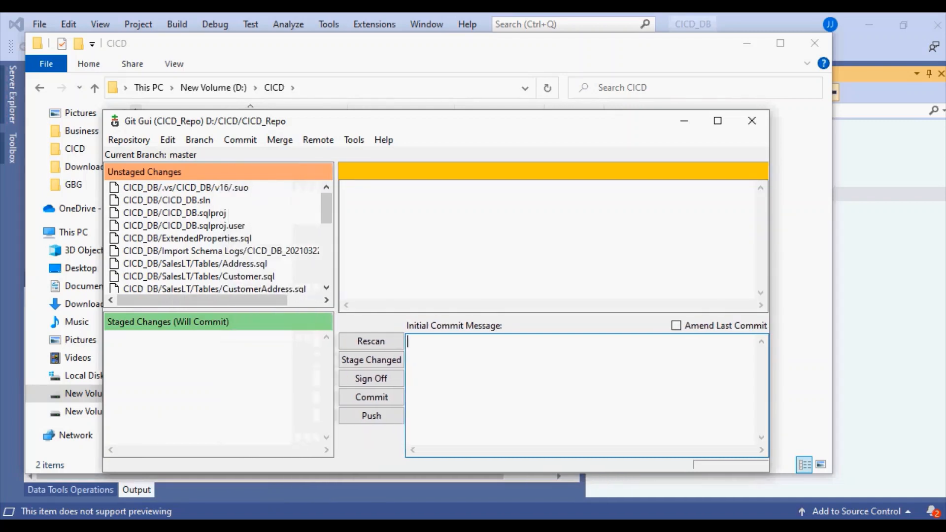
Stage all untracked CICD_DB files for the initial commit and review the staged list.
scroll(217, 236, "down", 10)
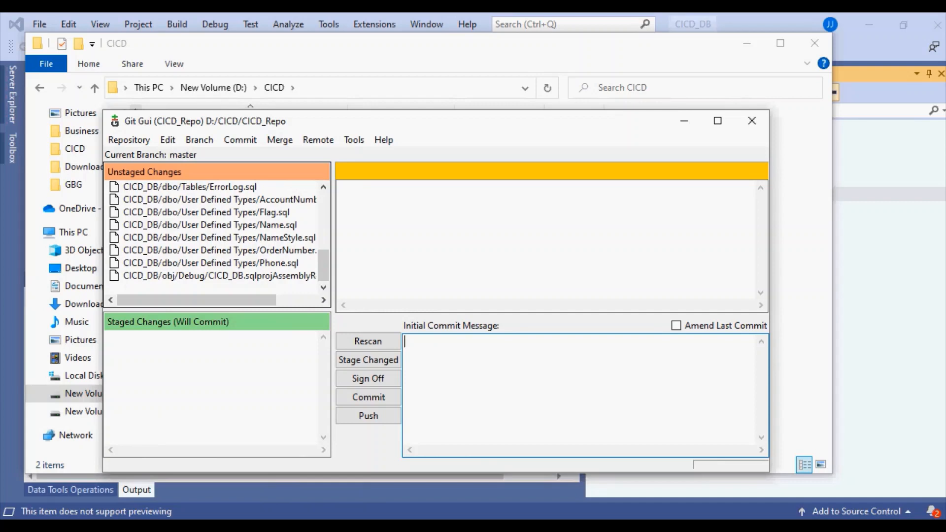
scroll(226, 233, "up", 10)
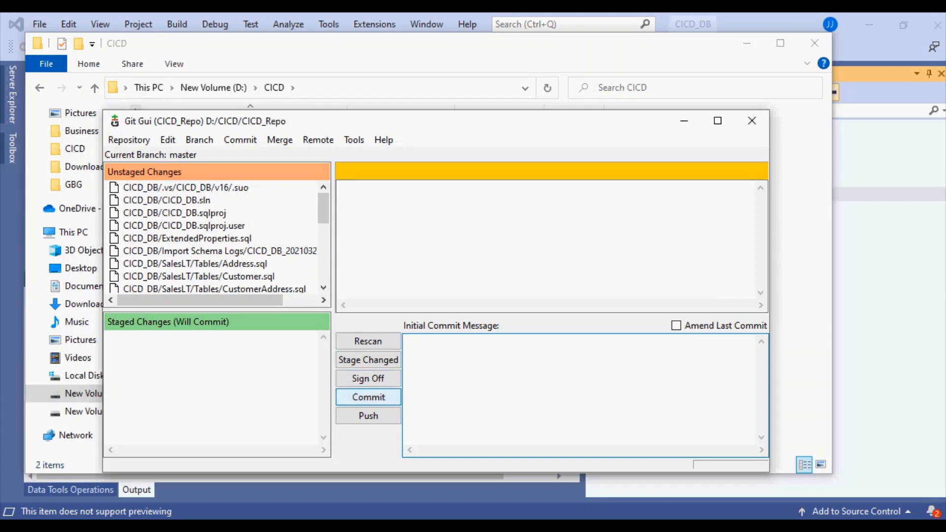
left_click(368, 360)
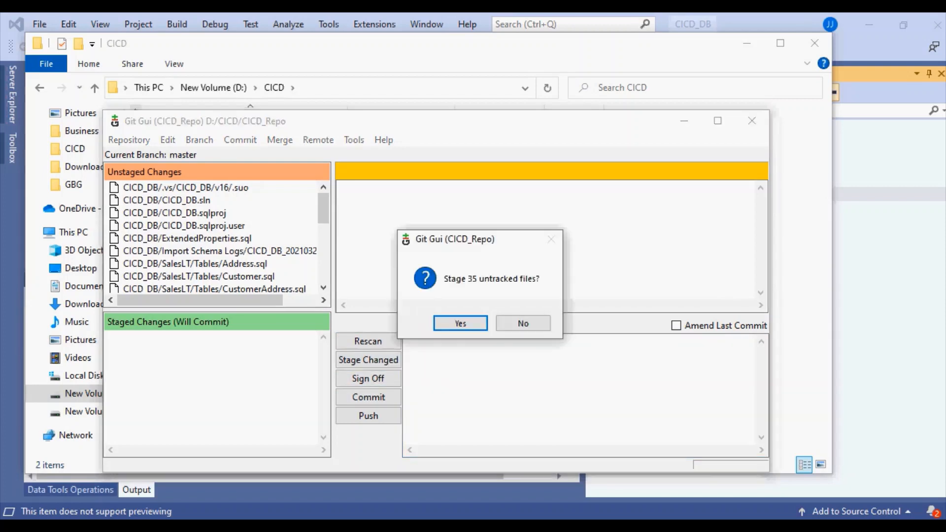
key("Return")
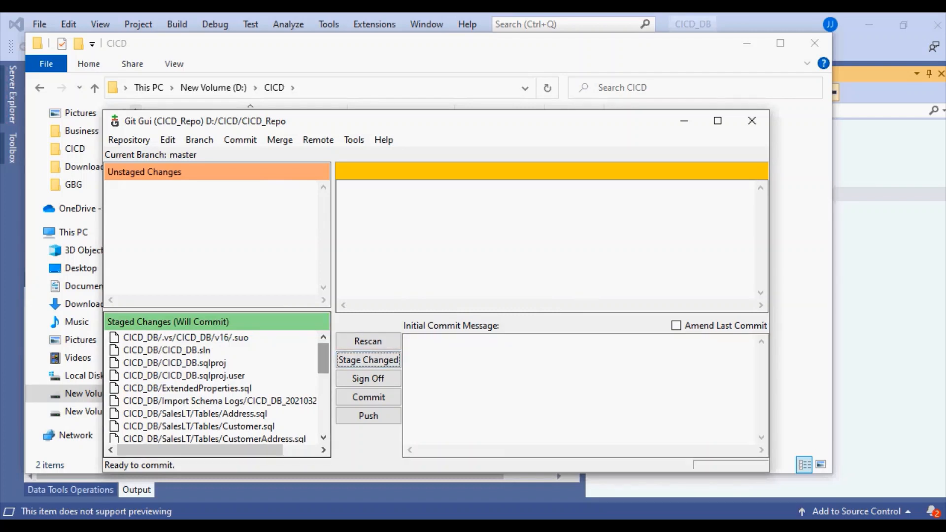
scroll(217, 389, "down", 9)
scroll(217, 389, "up", 9)
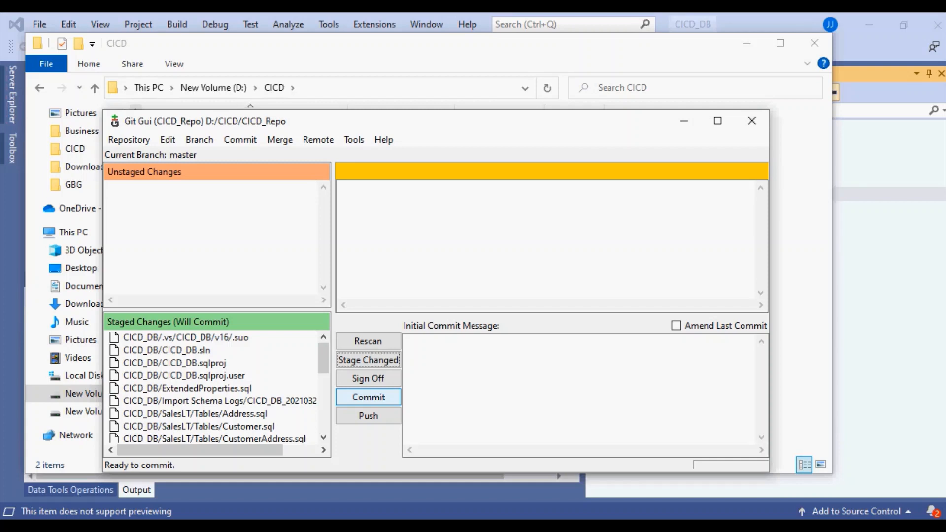
Commit the staged files with the message "Load the initial Solution".
left_click(493, 382)
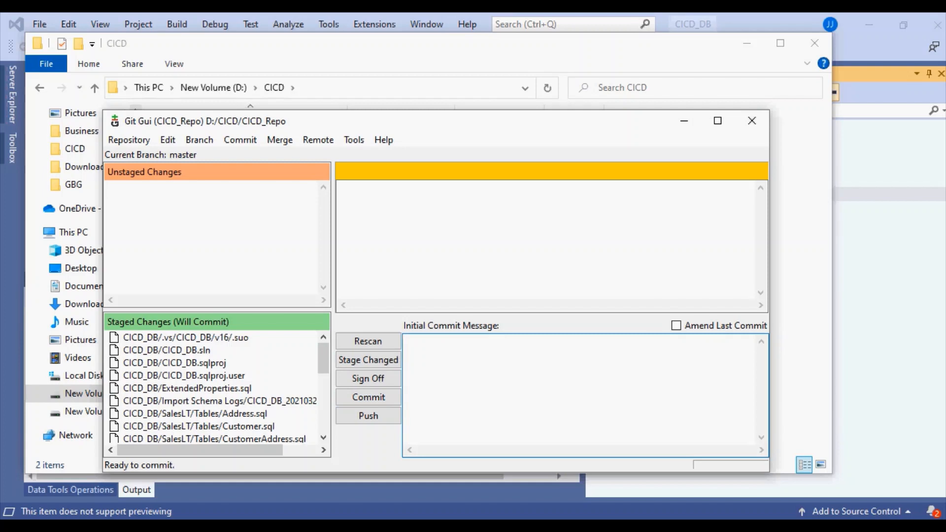
type("Load the initial S")
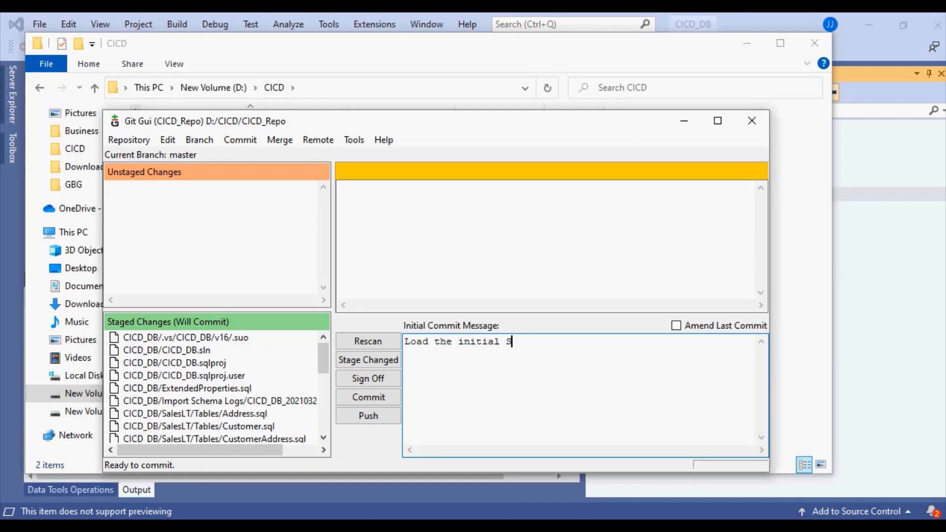
type("olution")
left_click(368, 397)
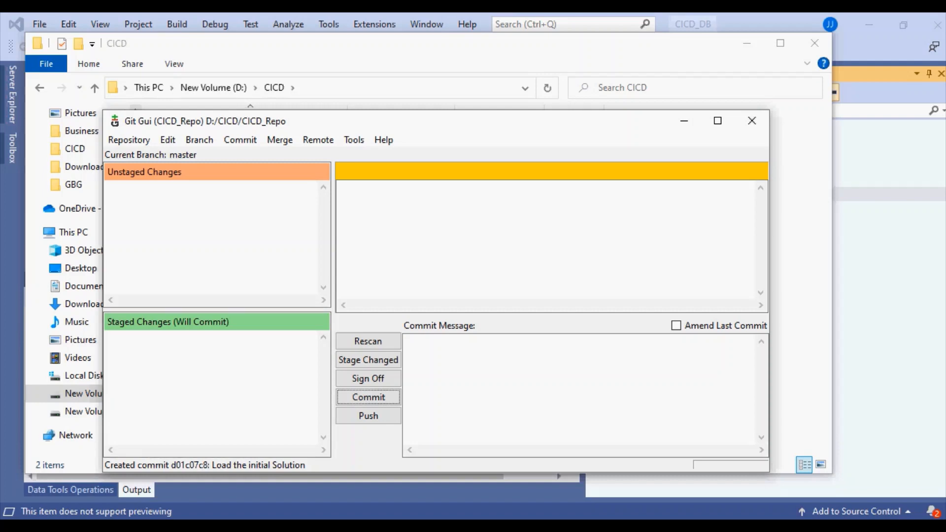
Switch to GitHub in the browser and open the private CICD_Repo repository from the account's repository list.
mouse_move(423, 526)
left_click(422, 468)
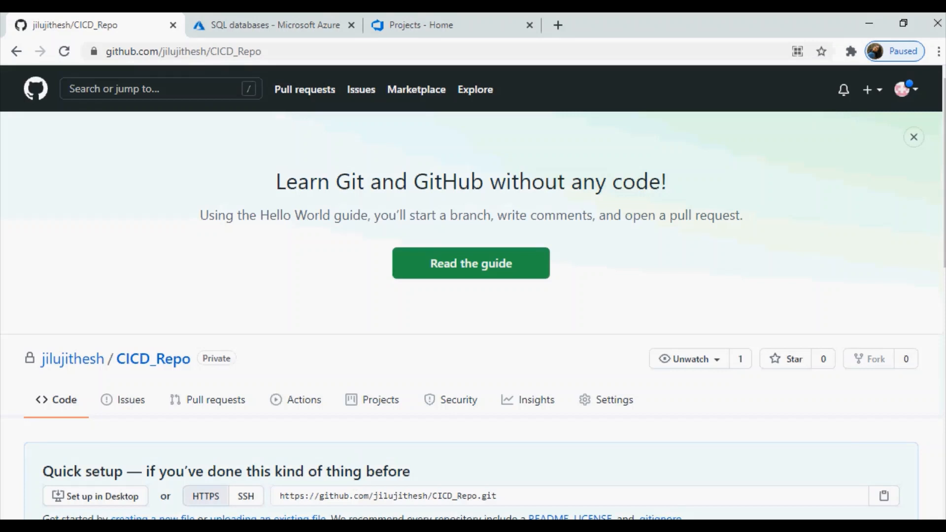
scroll(152, 286, "down", 1)
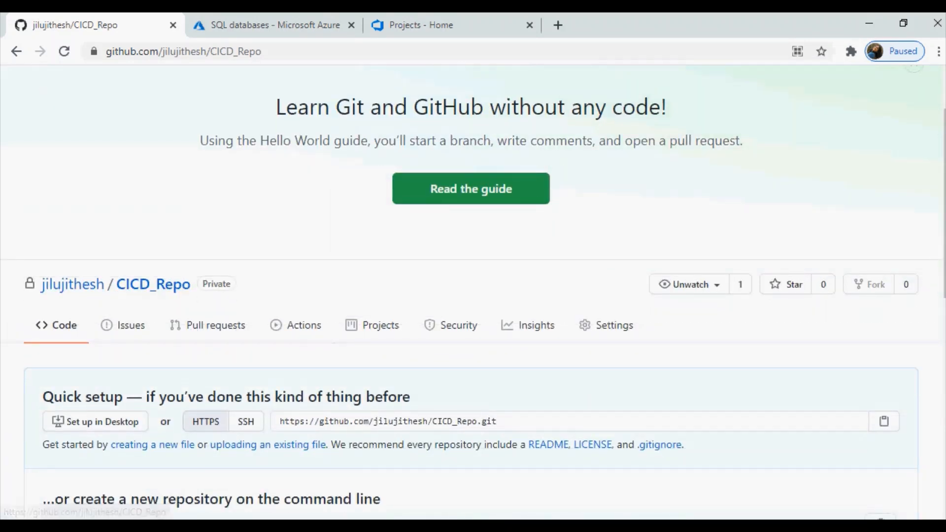
scroll(153, 286, "up", 1)
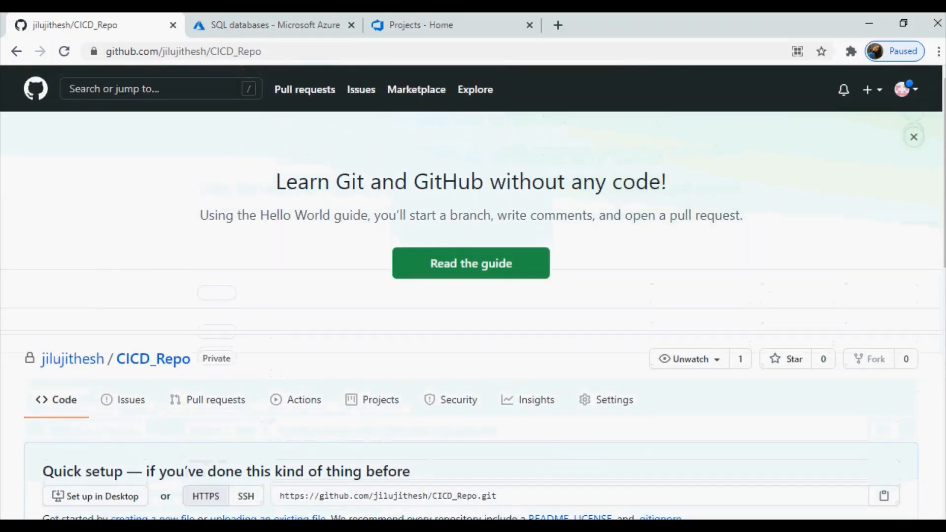
left_click(906, 89)
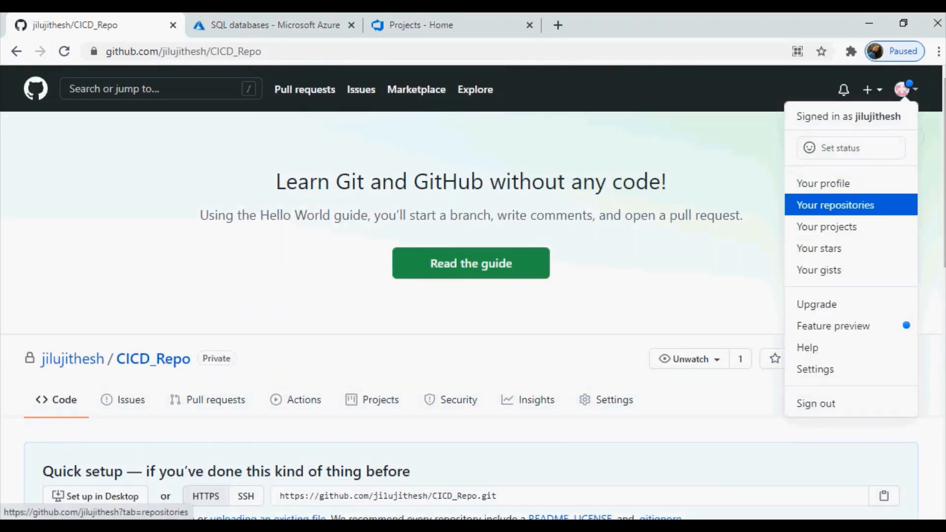
left_click(836, 205)
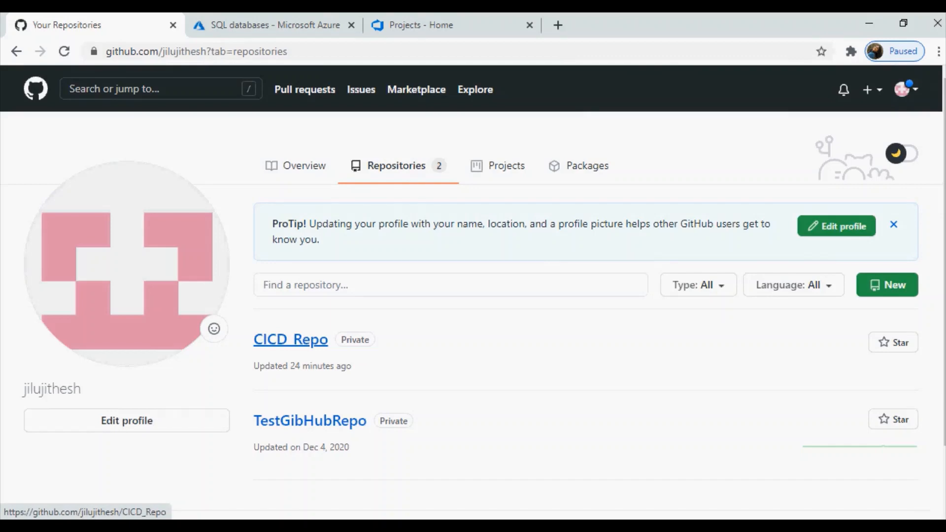
left_click(291, 341)
Reload the CICD_Repo page, examine its quick setup section with the HTTPS remote address, and return to Git GUI.
scroll(291, 340, "down", 4)
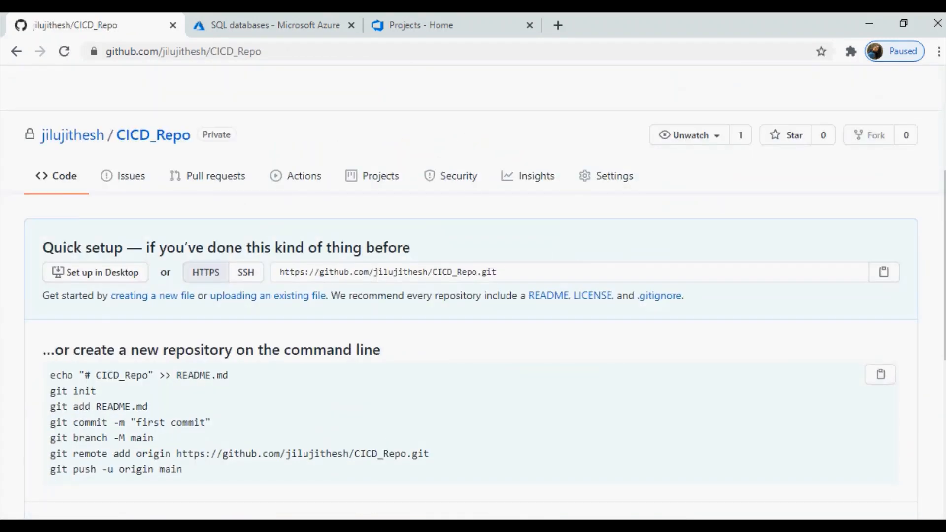
scroll(474, 291, "down", 5)
scroll(473, 291, "up", 6)
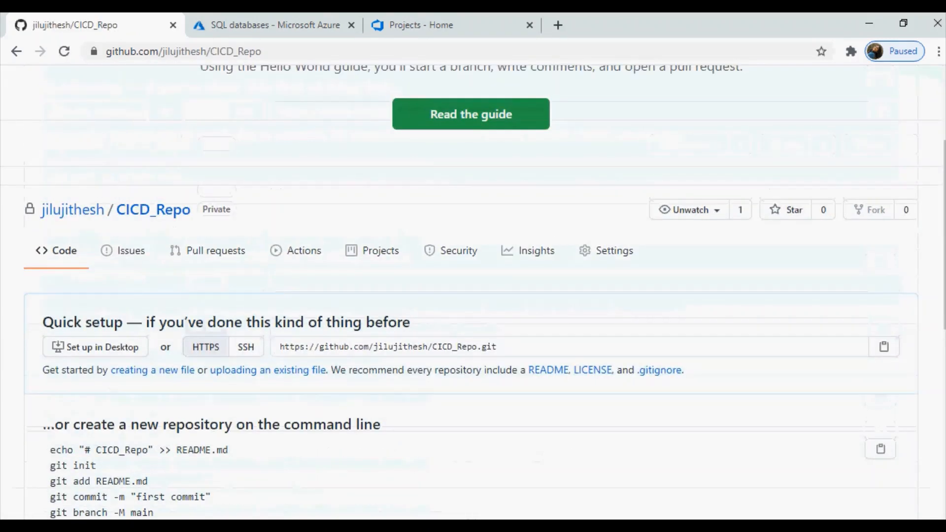
scroll(473, 291, "up", 3)
left_click(290, 51)
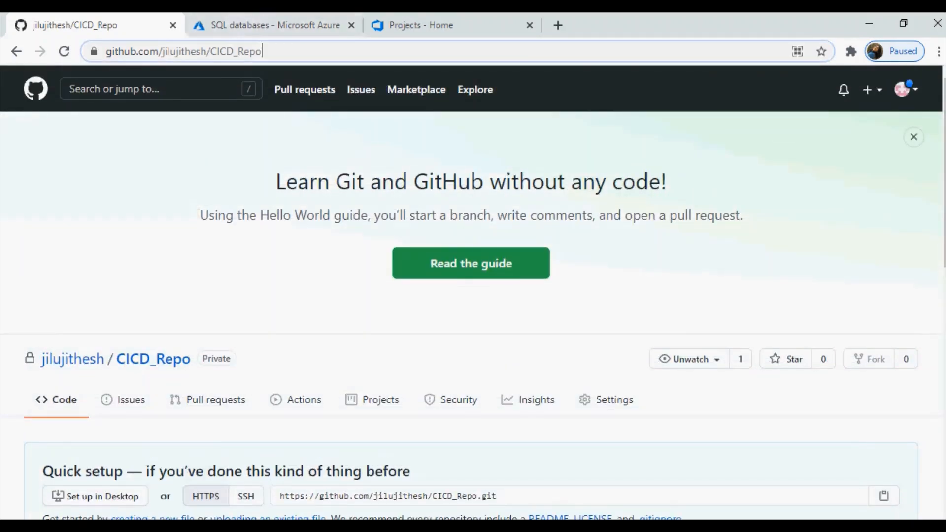
key("Return")
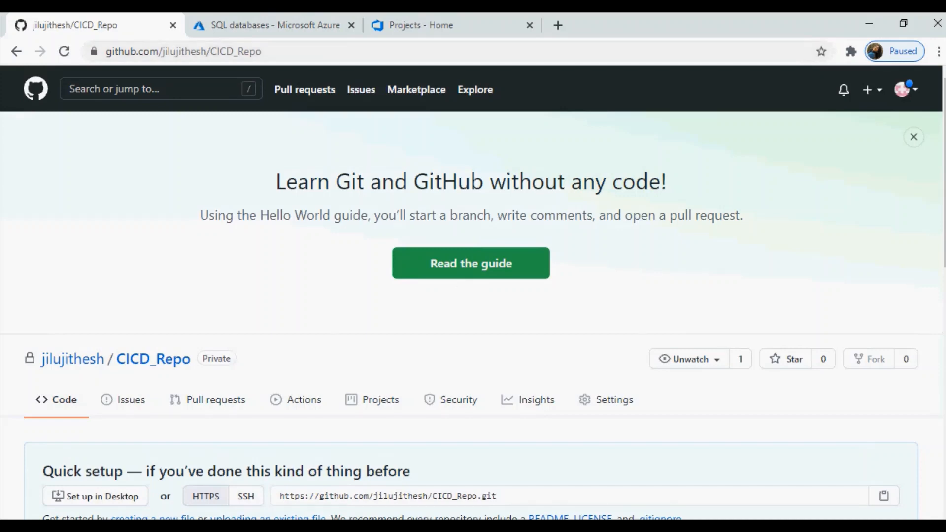
scroll(473, 295, "down", 3)
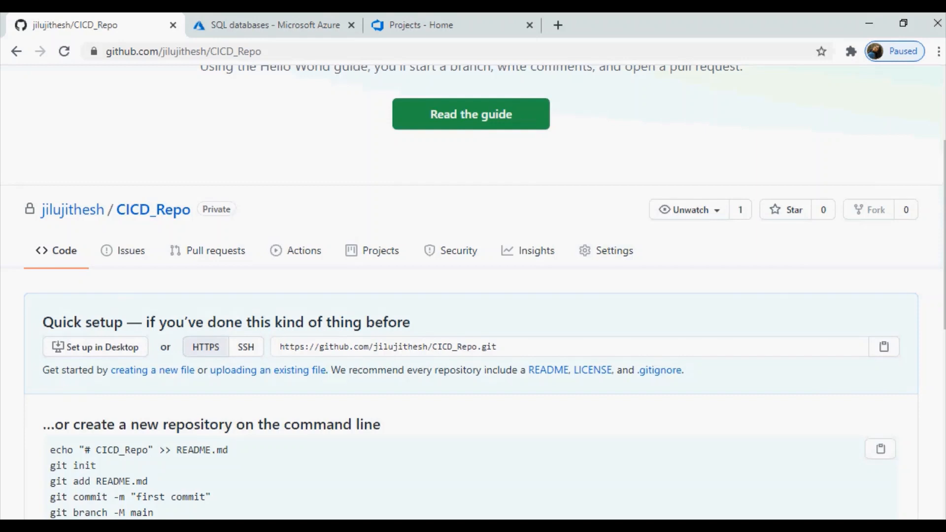
key("alt+Tab")
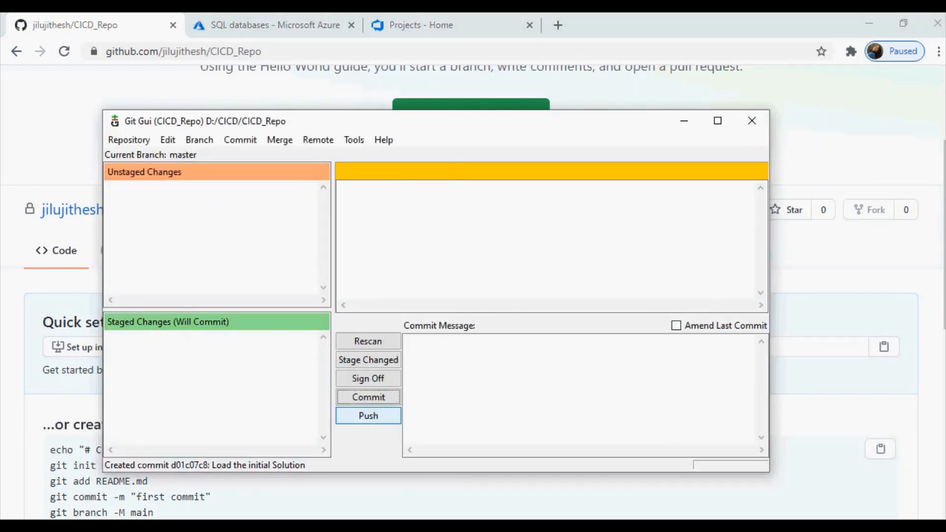
Push the master branch from Git GUI to the GitHub CICD_Repo address copied from the browser, and close the push report.
left_click(368, 416)
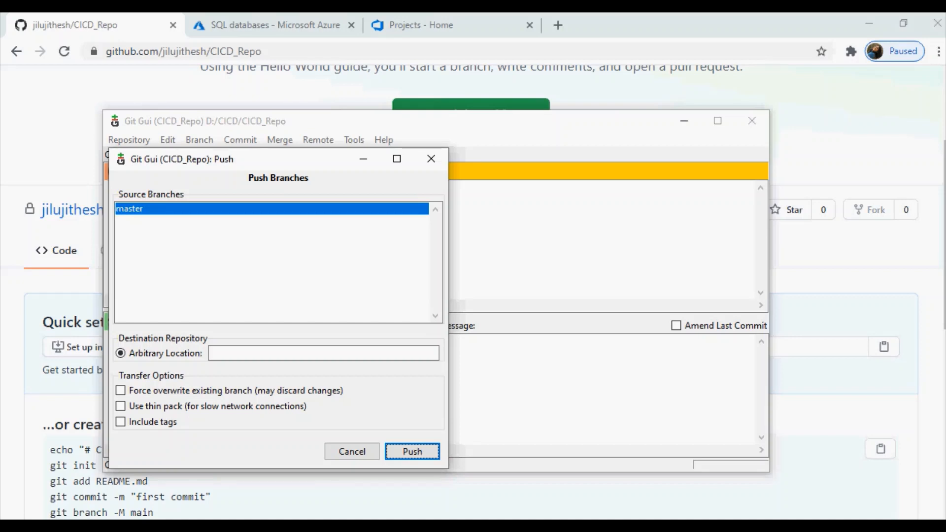
left_click(296, 51)
key("ctrl+c")
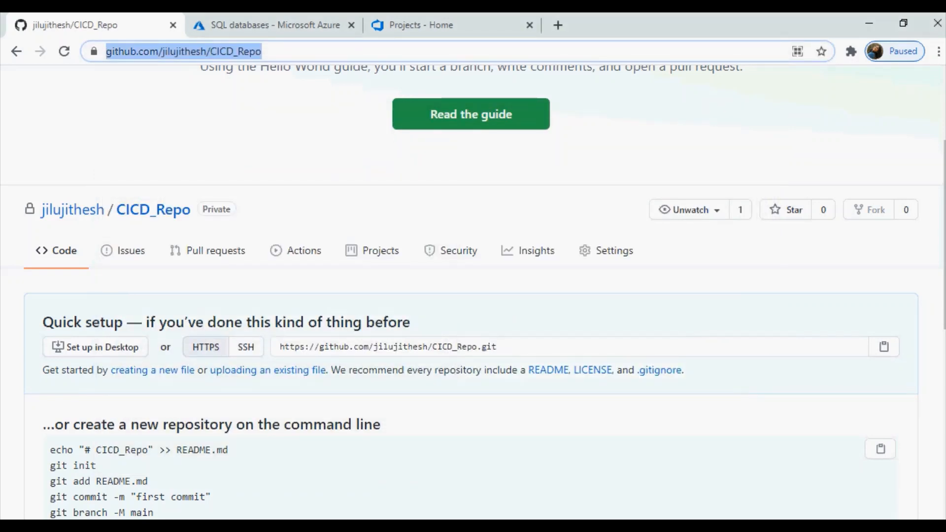
left_click(604, 527)
mouse_move(684, 473)
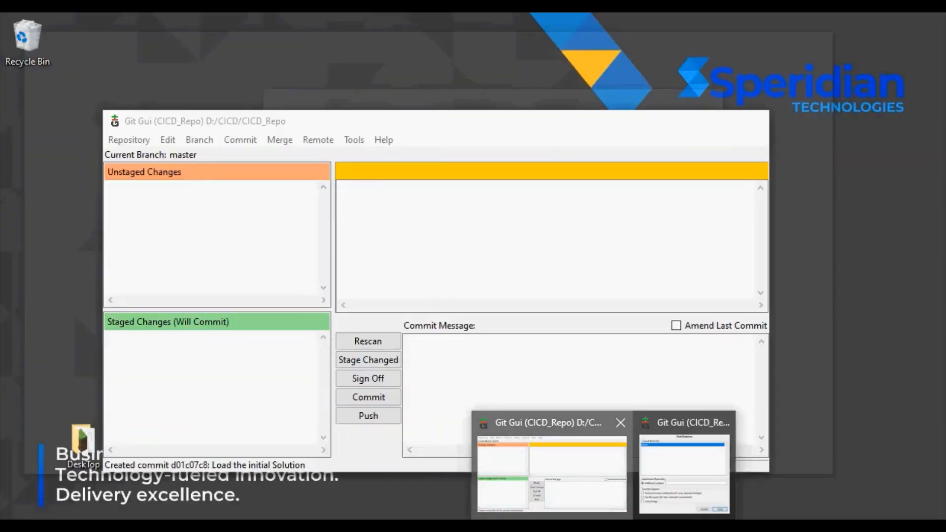
left_click(552, 473)
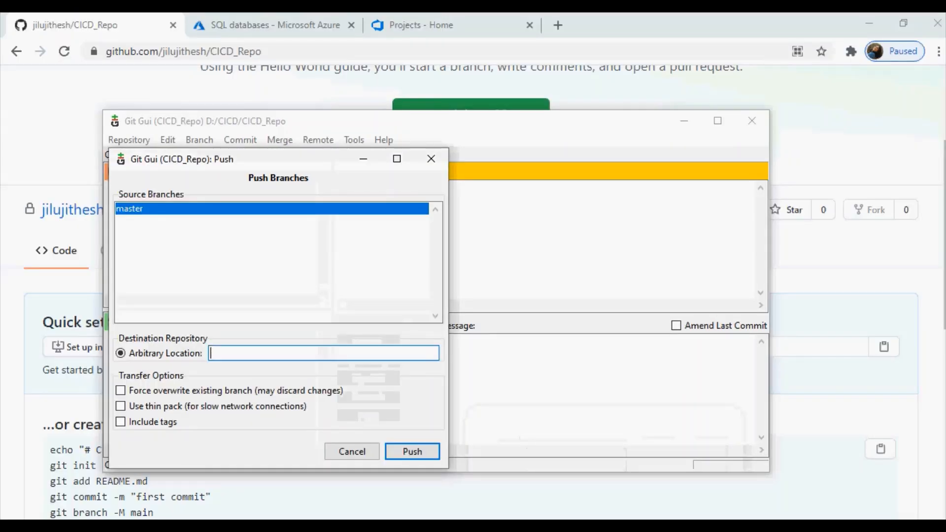
key("ctrl+v")
key("Return")
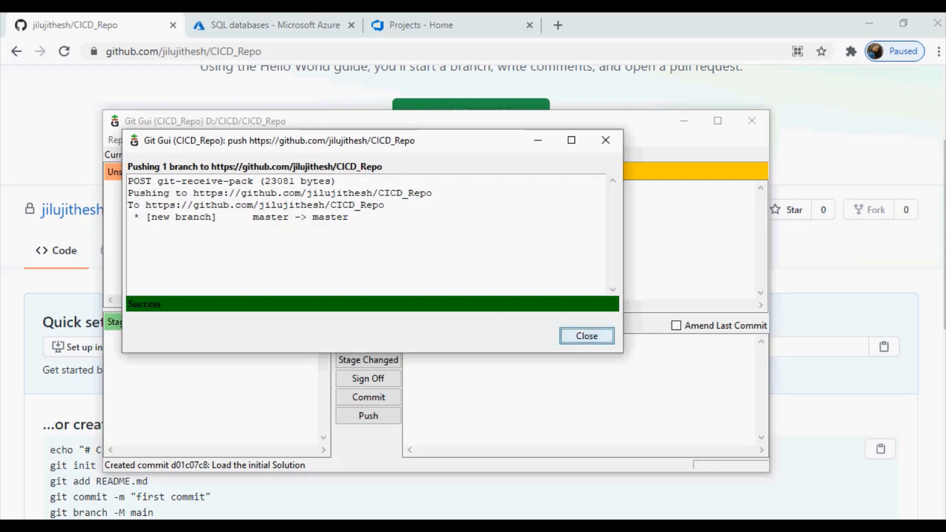
left_click(587, 336)
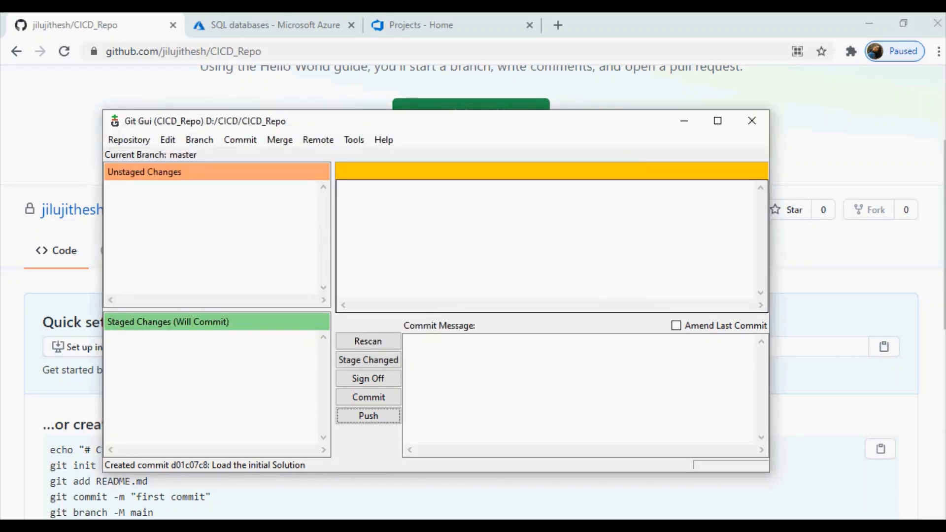
Reload the CICD_Repo page on GitHub and examine the pushed contents of the CICD_DB folder.
left_click(684, 121)
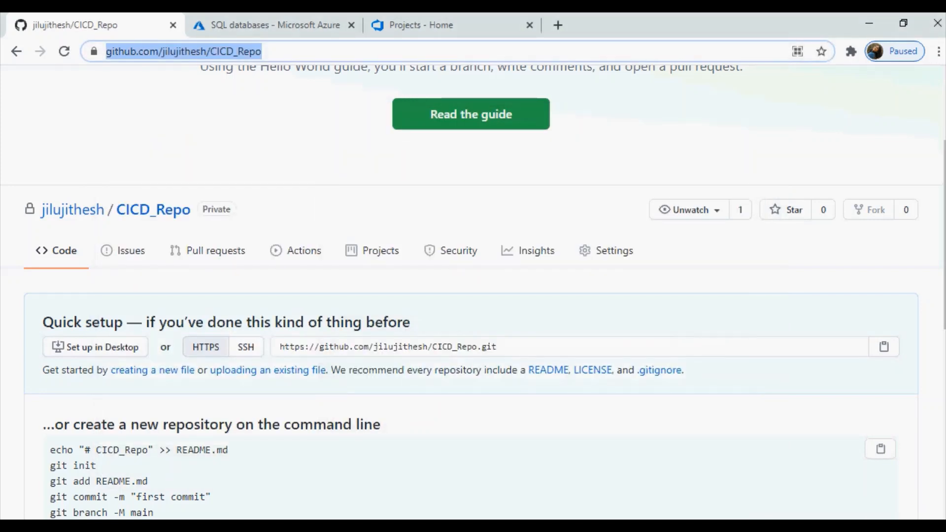
key("F5")
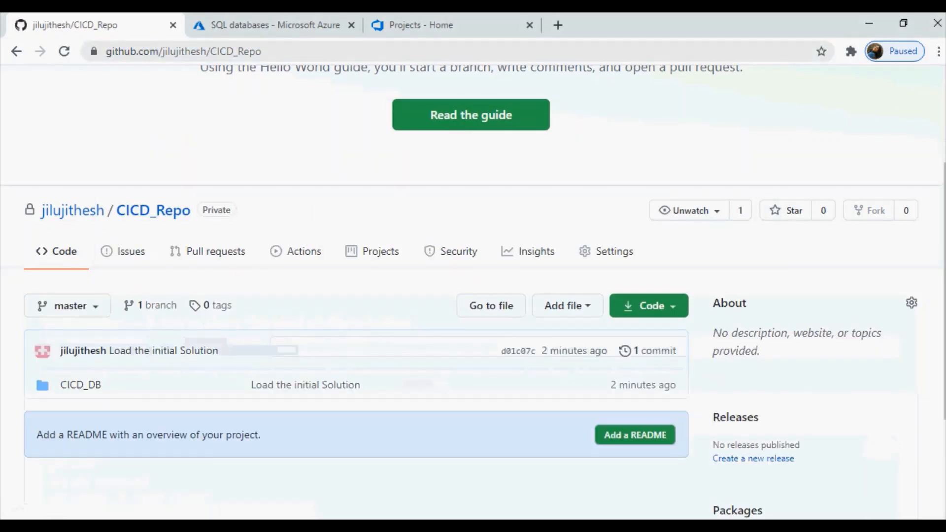
left_click(80, 385)
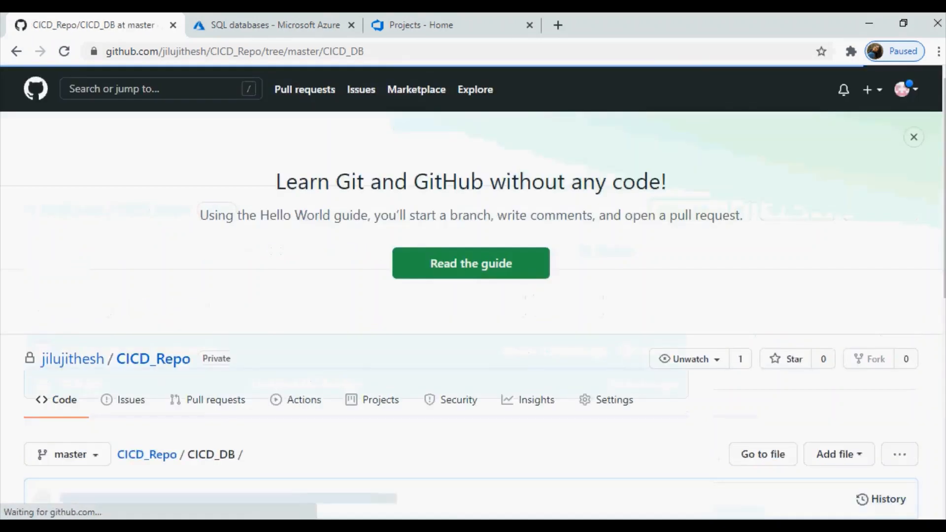
scroll(79, 163, "down", 3)
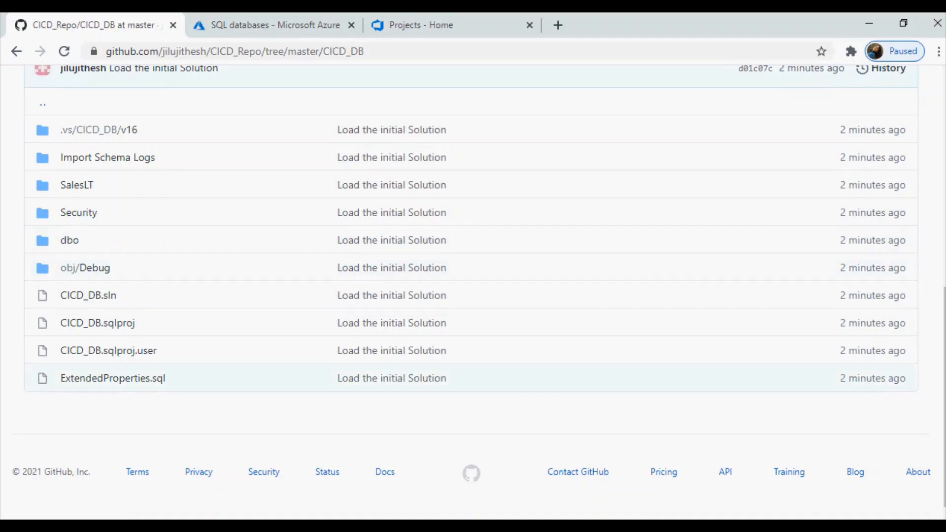
scroll(148, 322, "up", 6)
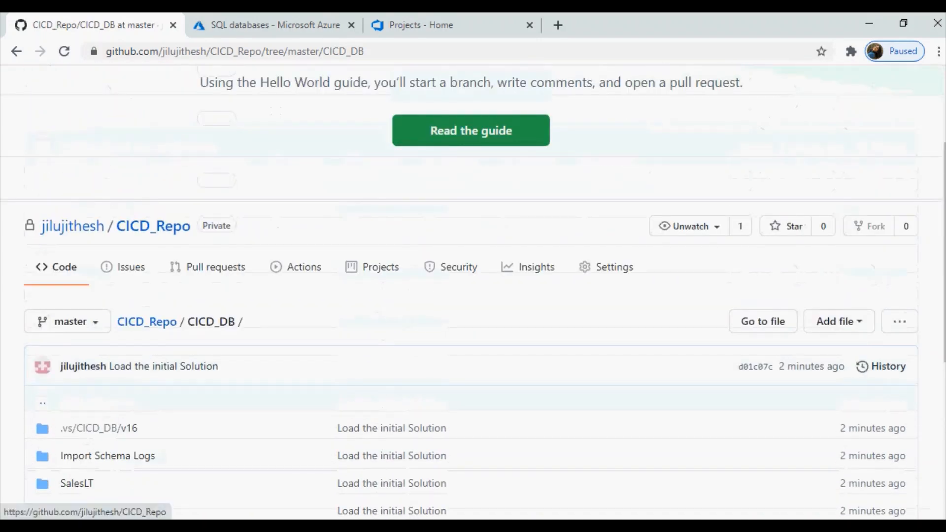
Switch to Notepad and review the SQL Server CI/CD checklist items on creating the project, pushing to GitHub and building in Azure DevOps.
key("alt+Tab")
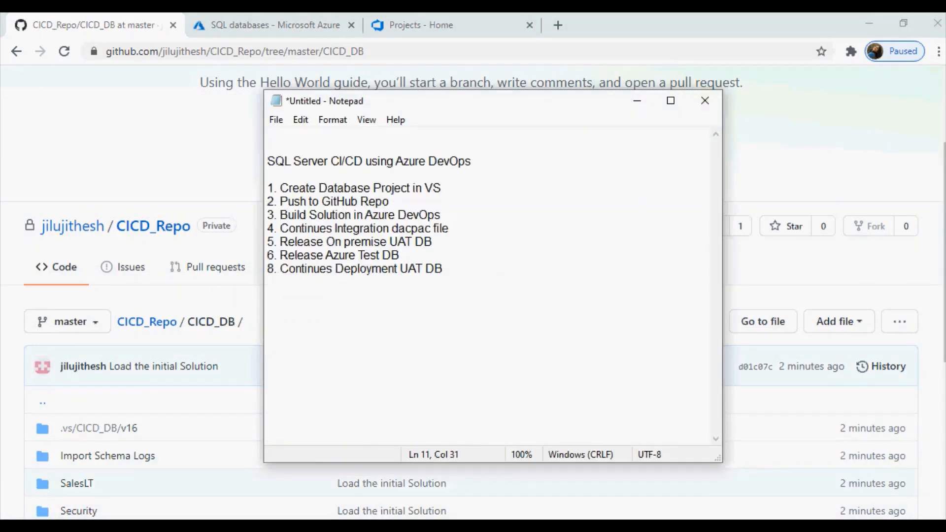
left_click_drag(443, 188, 268, 189)
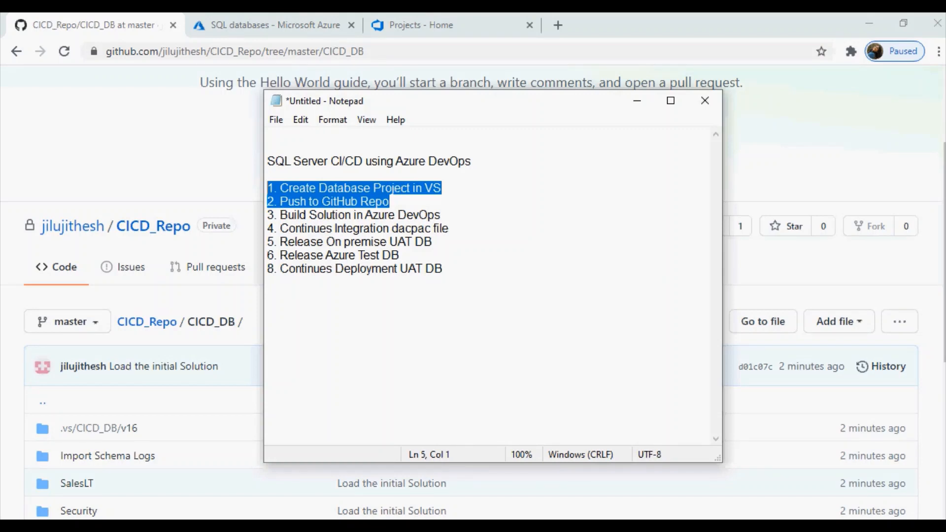
left_click_drag(280, 215, 441, 215)
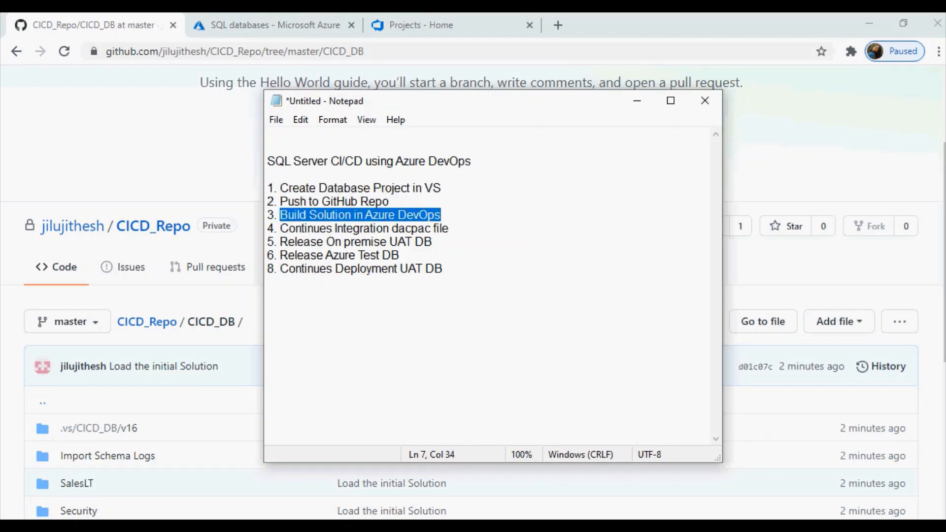
left_click(268, 282)
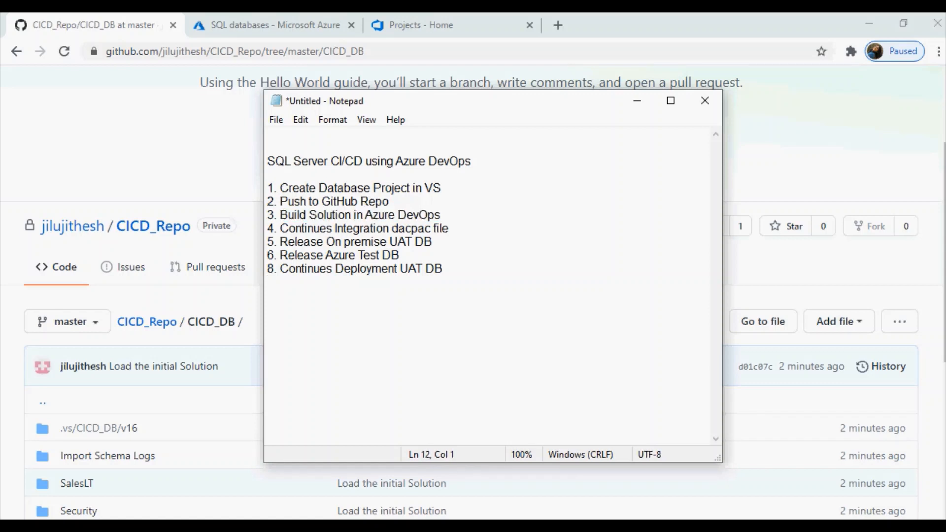
left_click(637, 101)
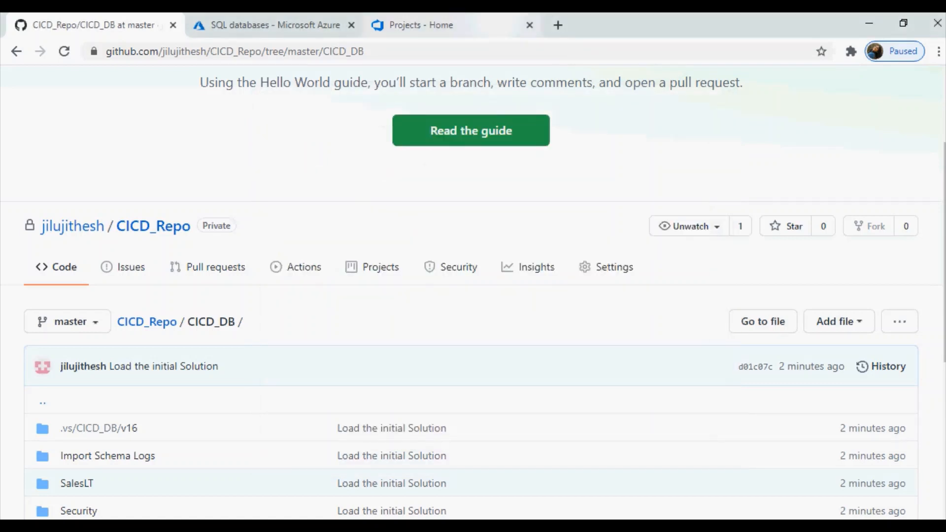
Switch to Azure DevOps in the browser and create a new private project named CICD_Project.
left_click(422, 25)
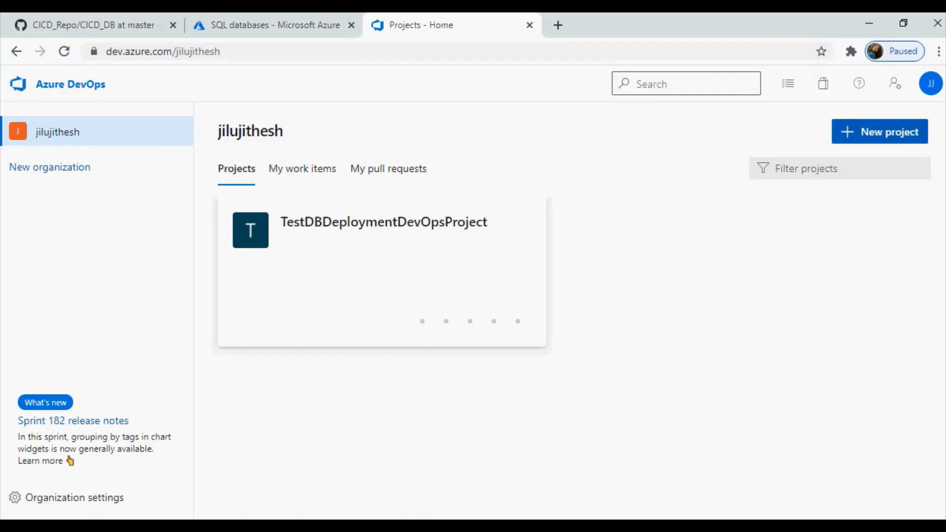
left_click(880, 132)
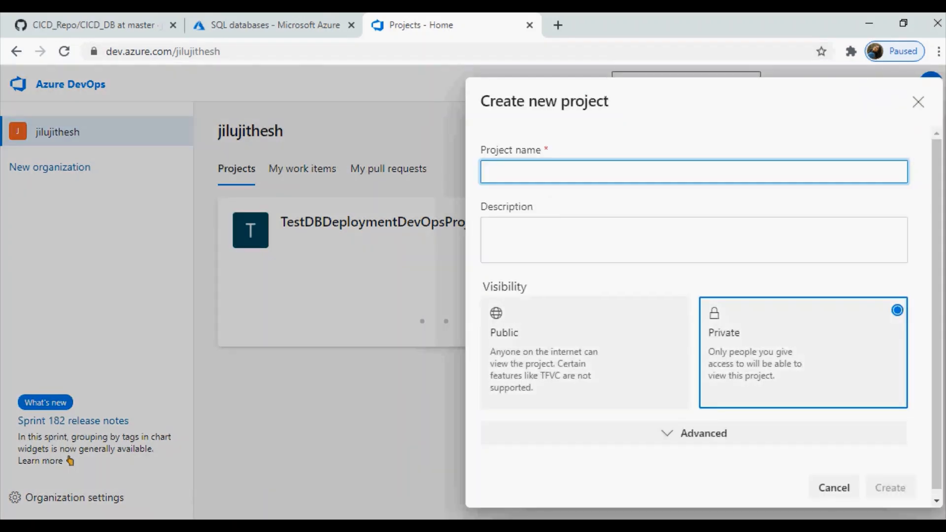
type("CICD")
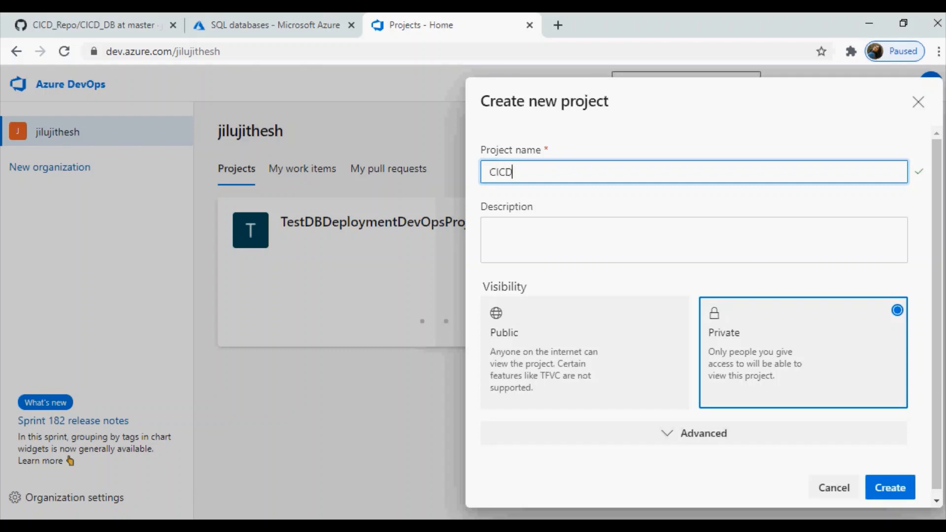
type("_Project")
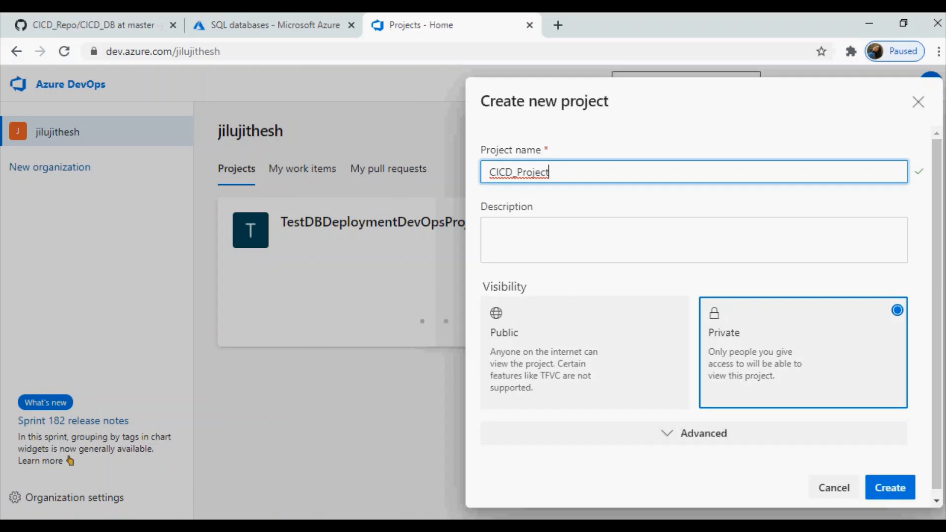
key("Return")
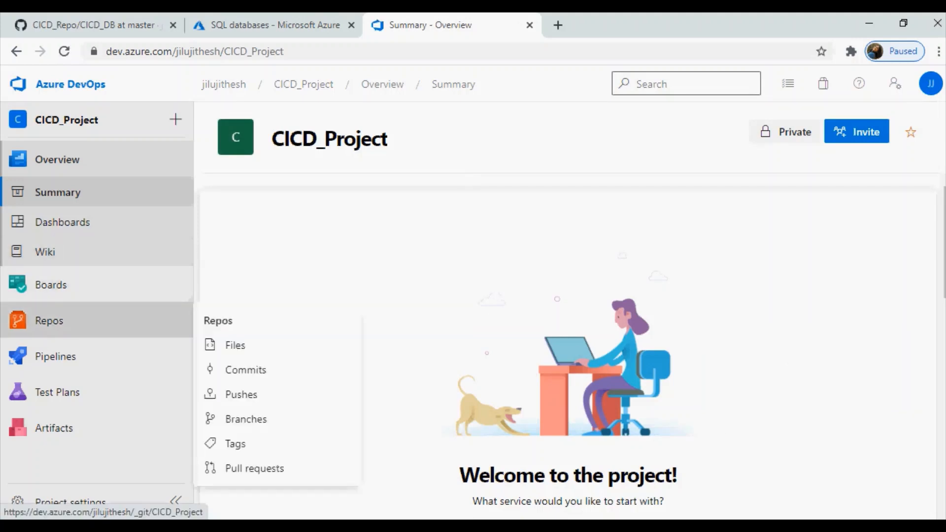
left_click(49, 321)
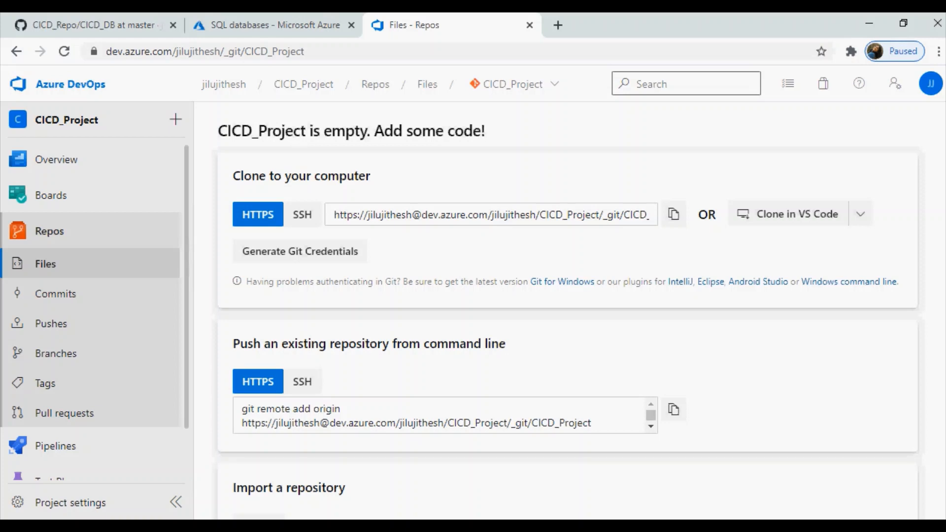
scroll(567, 310, "down", 3)
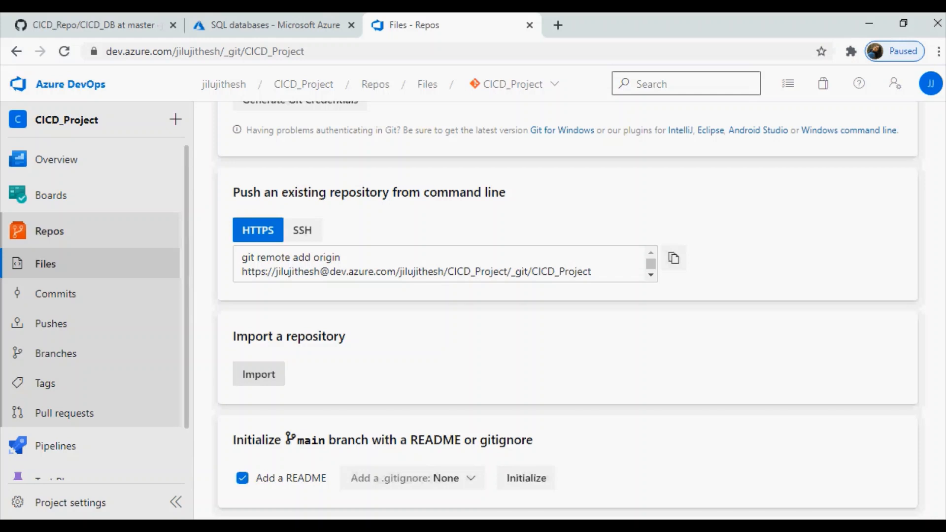
left_click(259, 374)
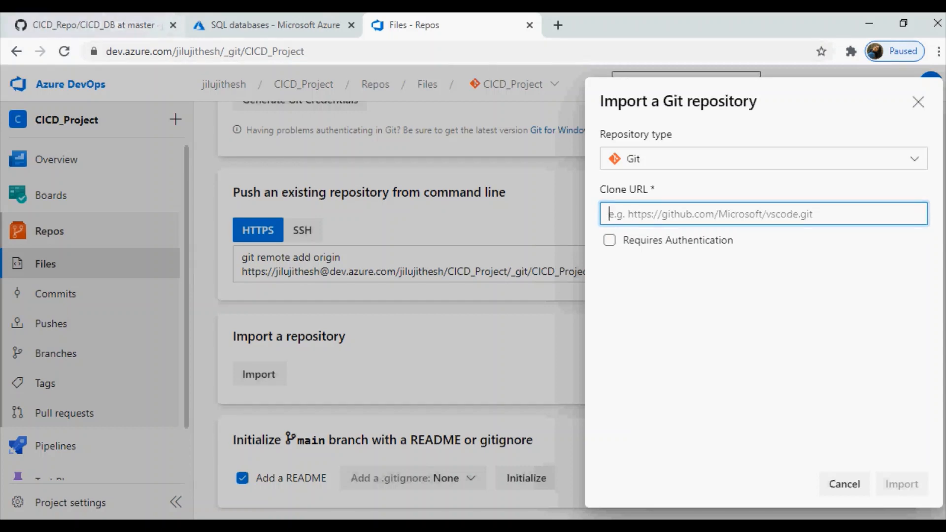
left_click(89, 24)
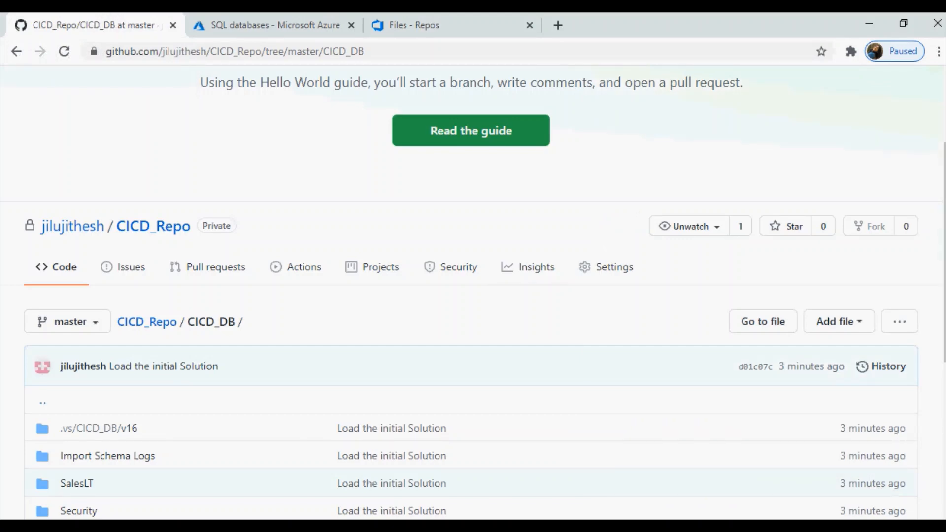
left_click(146, 322)
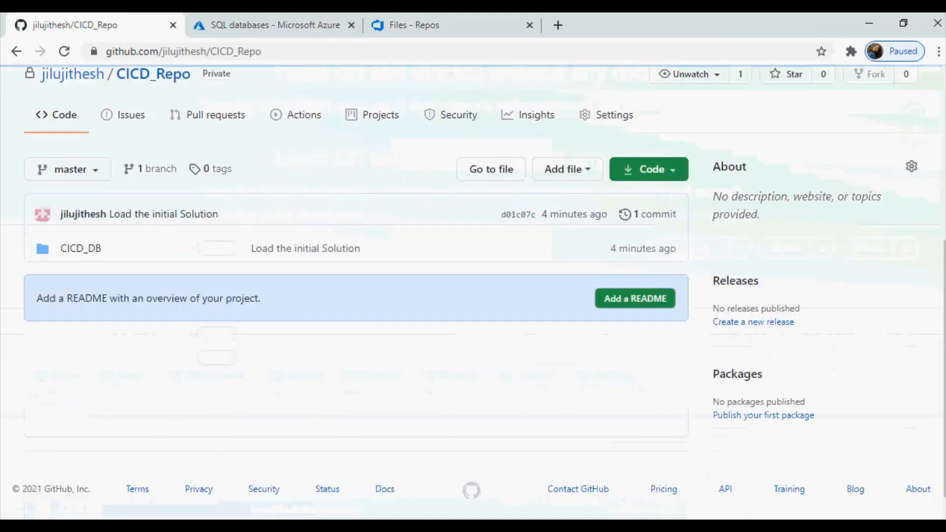
left_click(649, 156)
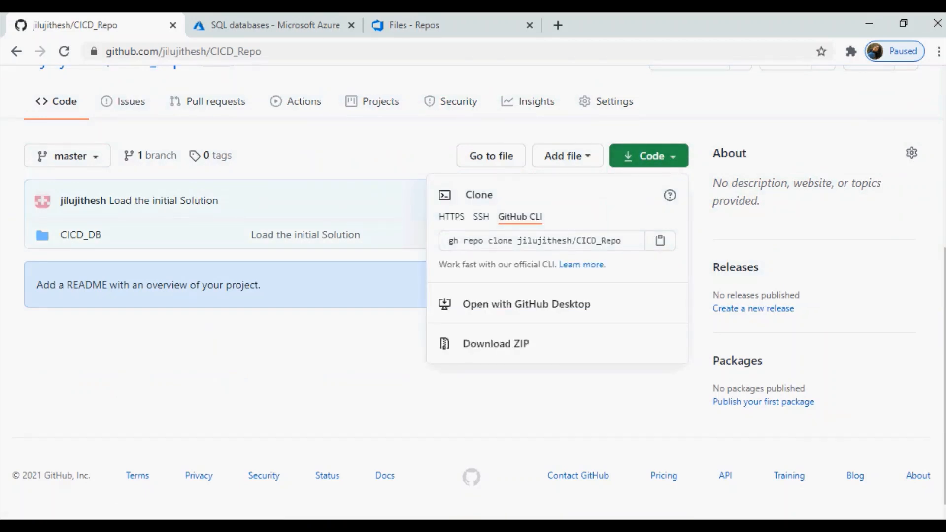
left_click(451, 216)
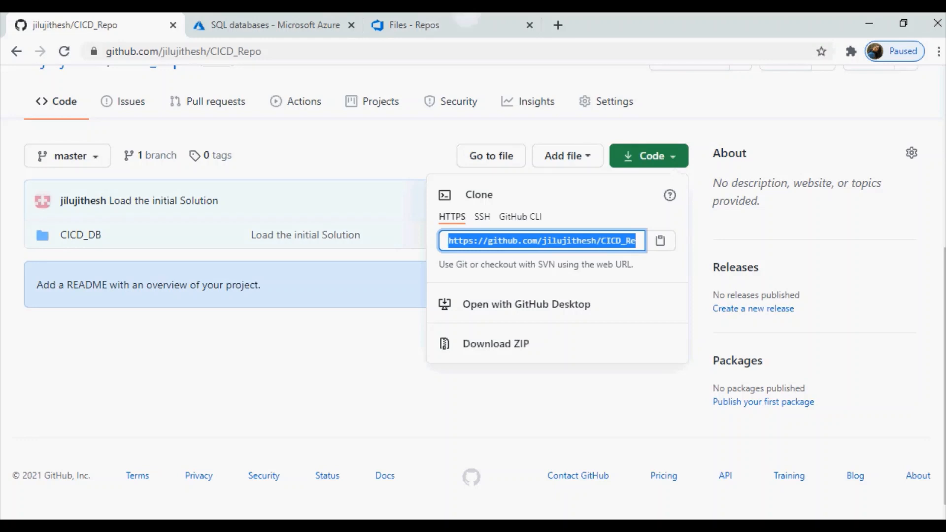
left_click(466, 25)
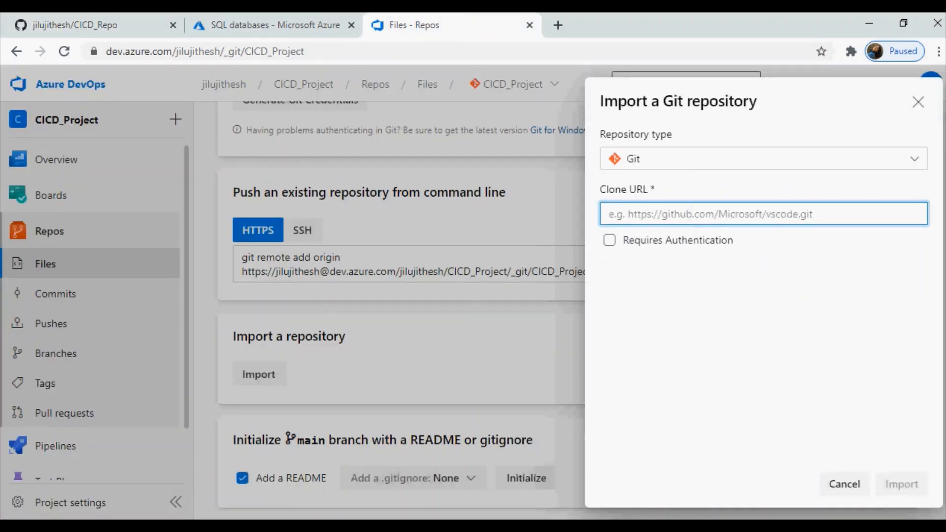
type("https://github.com/jilujithesh/CICD_Repo.git")
key("Tab")
key("space")
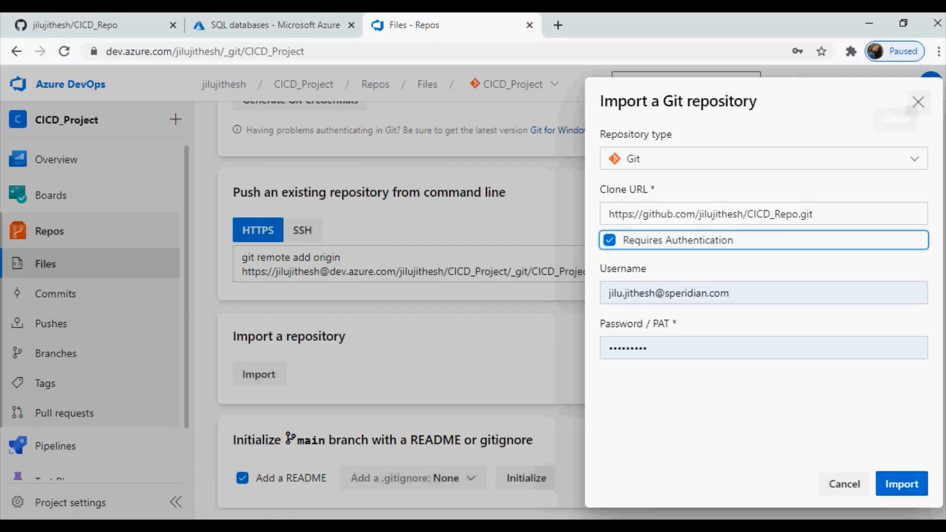
left_click(918, 102)
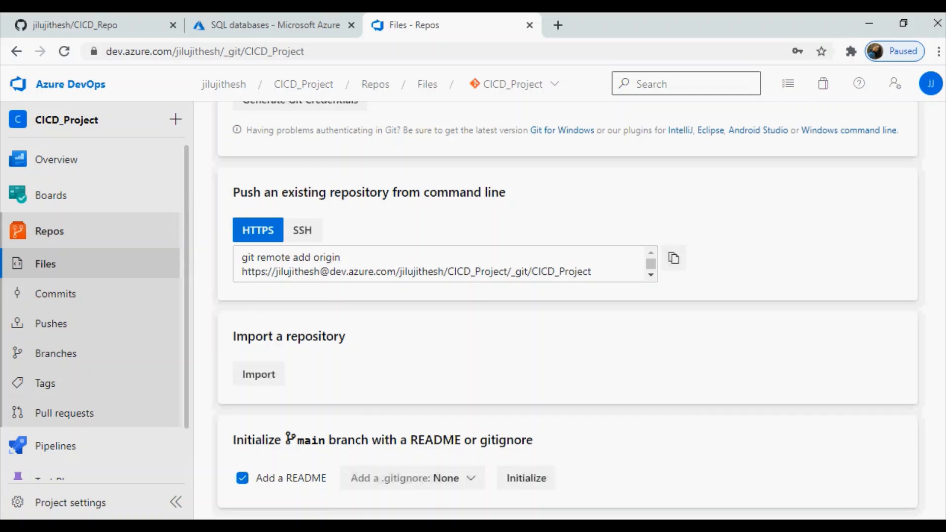
Start creating the first pipeline of CICD_Project with the classic editor and bring up its source repository options.
left_click(54, 446)
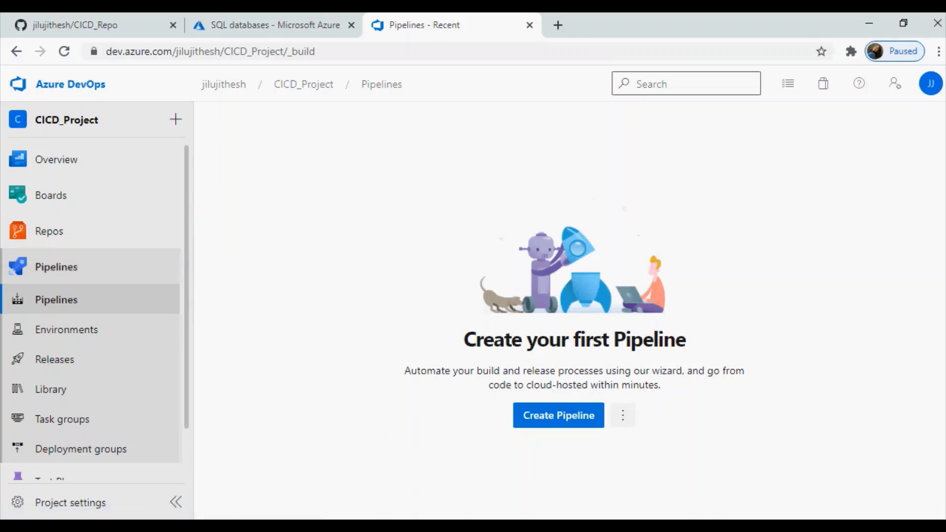
left_click(559, 416)
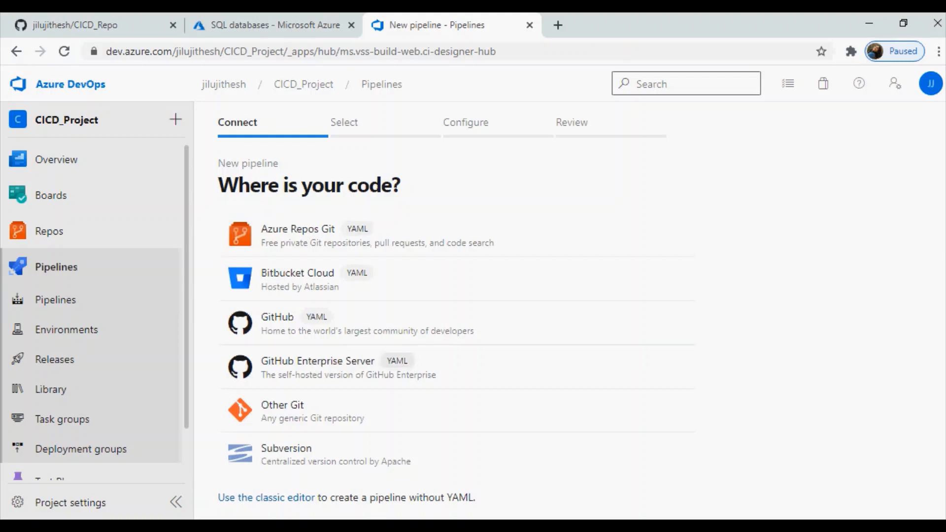
left_click(266, 498)
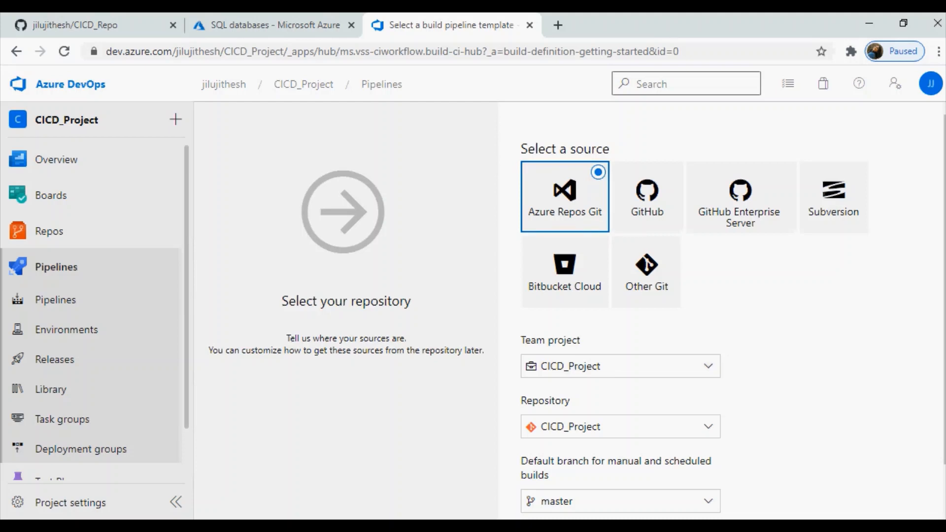
scroll(611, 374, "down", 2)
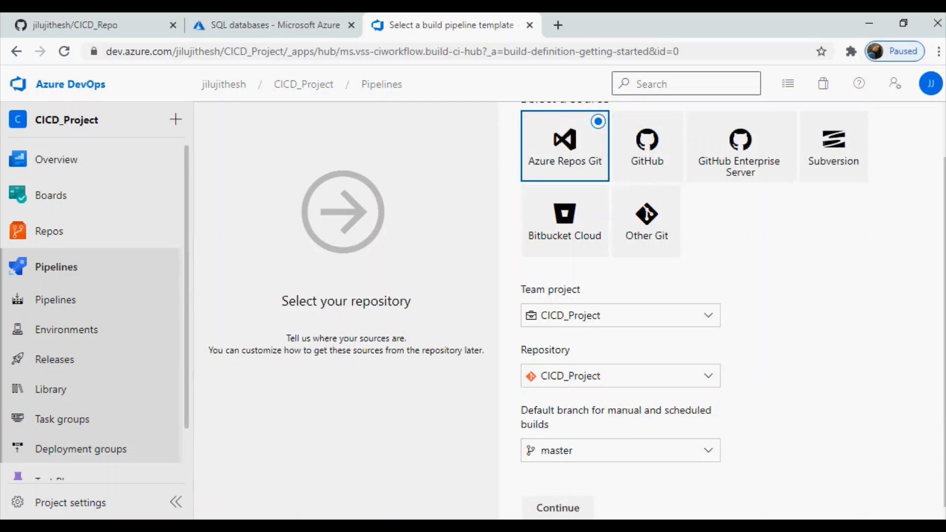
Choose GitHub as the pipeline source and authorize a connection named CICD_githud using OAuth.
left_click(648, 147)
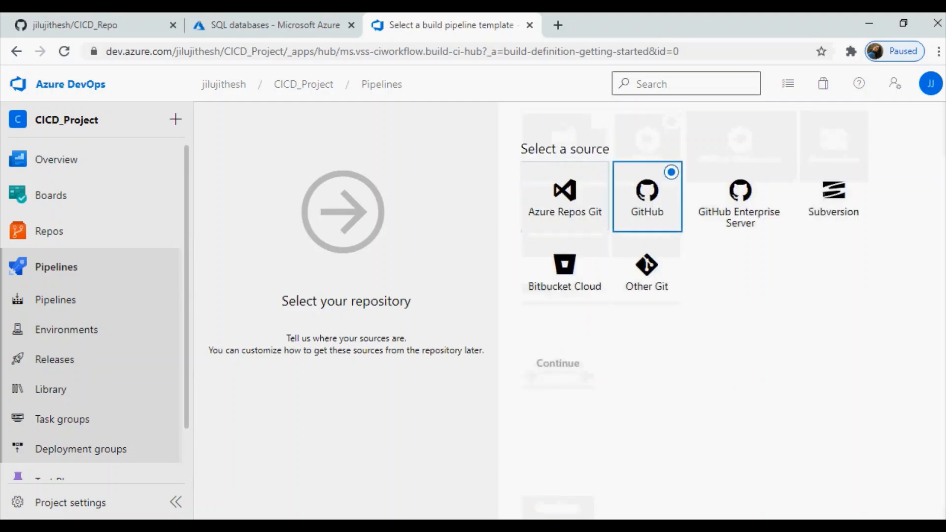
scroll(733, 314, "down", 1)
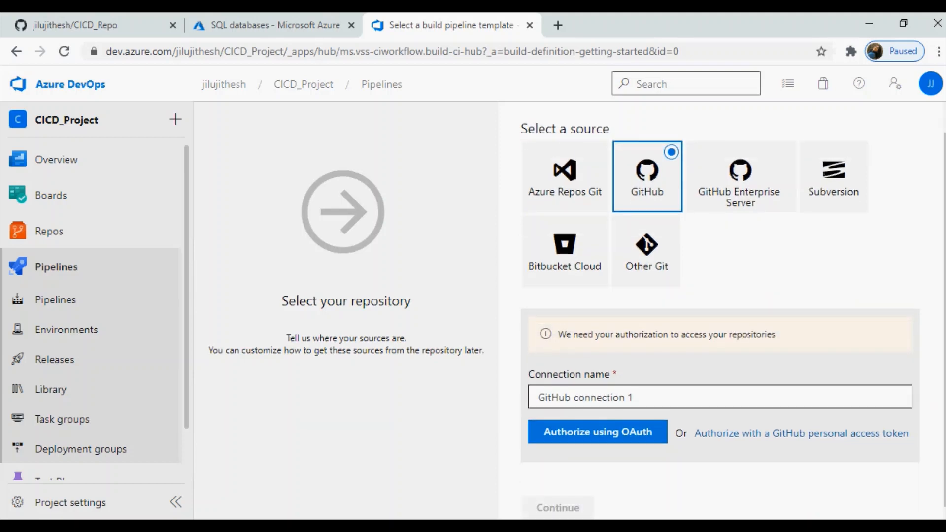
left_click_drag(636, 397, 537, 397)
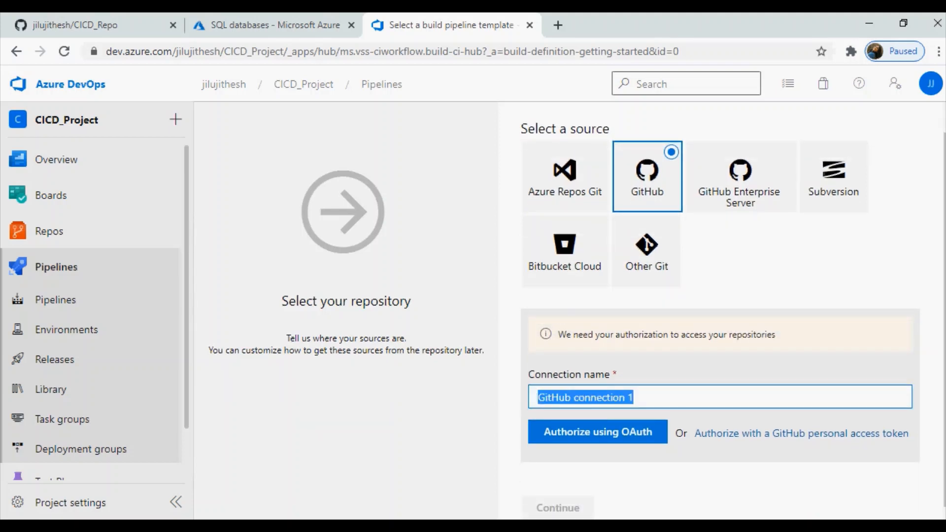
type("GitH")
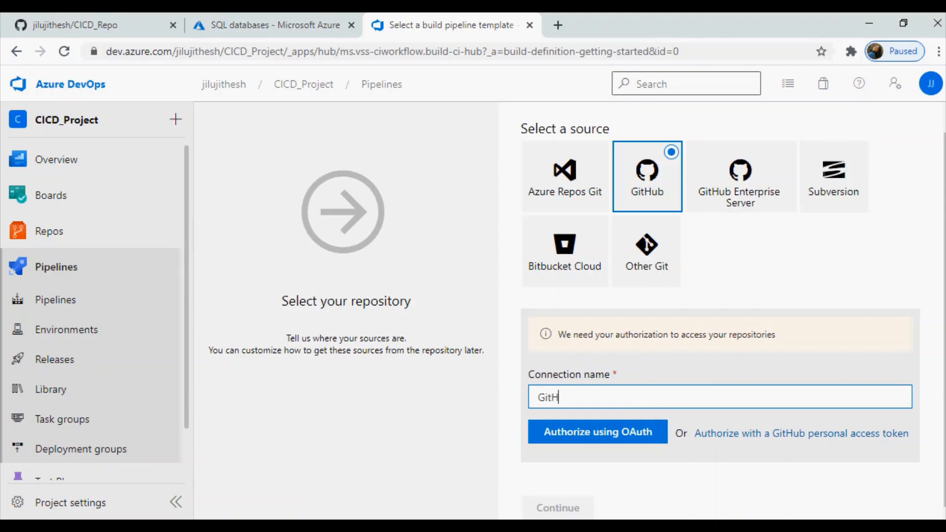
type("ub_")
key("BackSpace")
key("BackSpace")
key("BackSpace")
key("BackSpace")
key("BackSpace")
key("BackSpace")
key("BackSpace")
type("CICD")
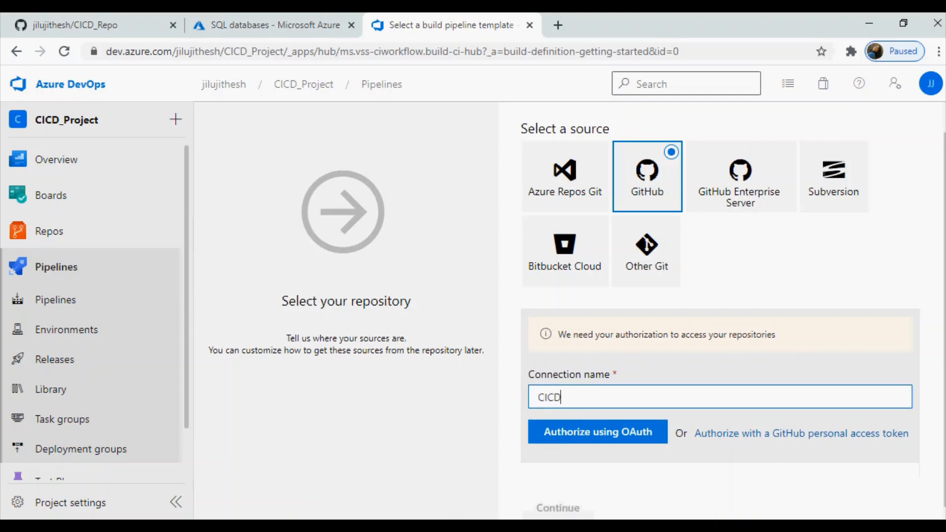
type("_Hi")
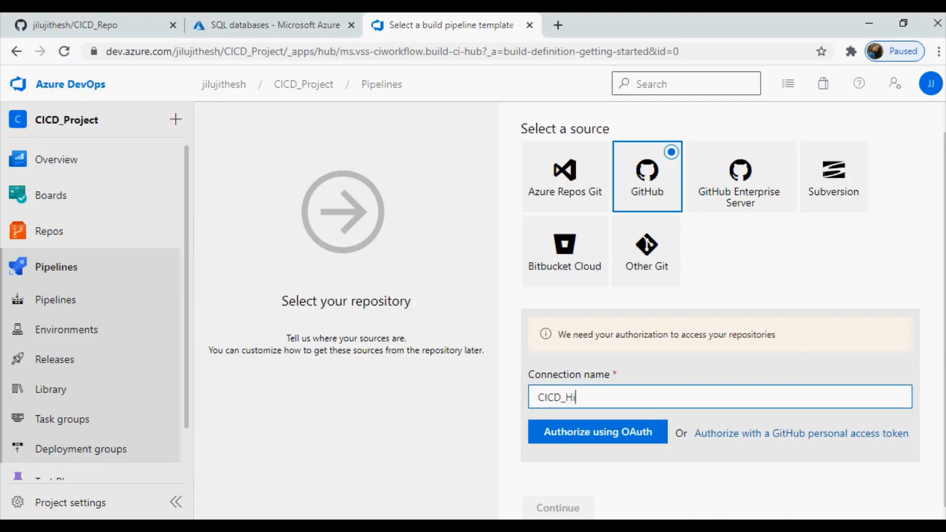
type("tHub")
key("BackSpace")
key("BackSpace")
key("BackSpace")
key("BackSpace")
key("BackSpace")
key("BackSpace")
type("githud")
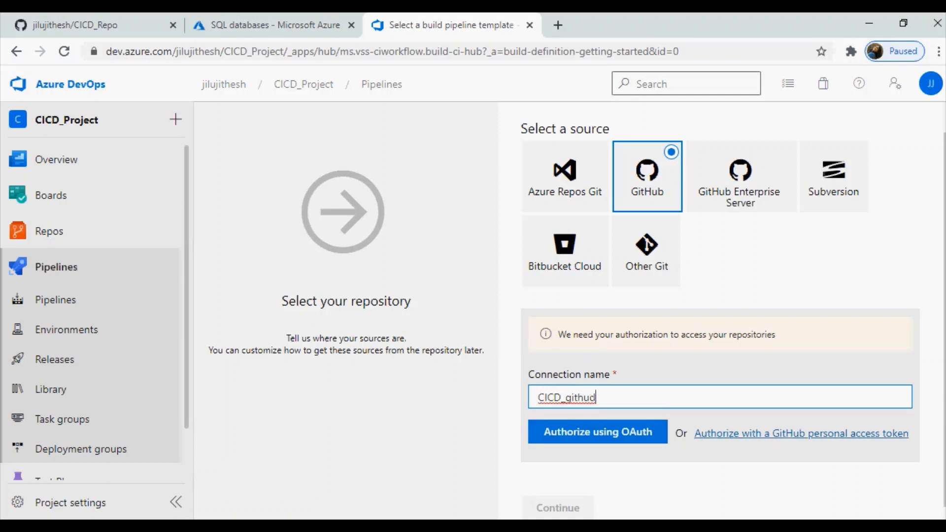
left_click(598, 432)
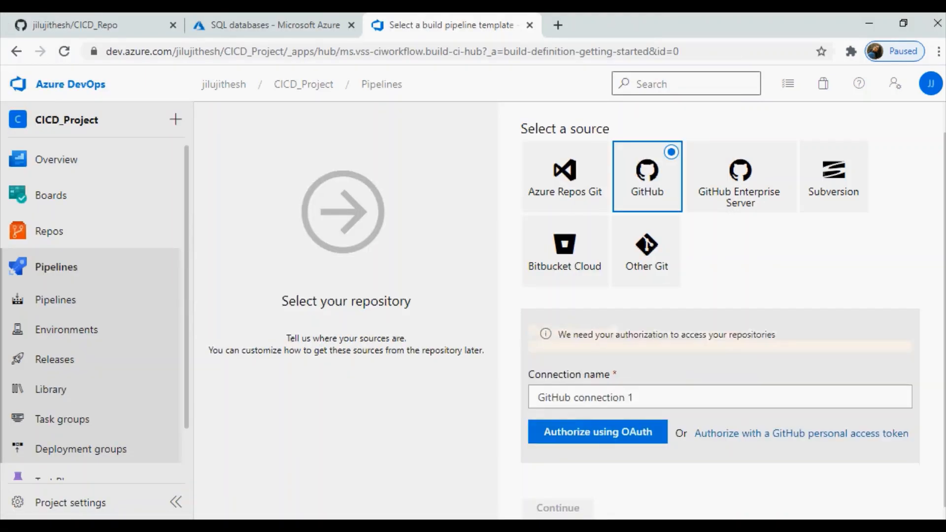
Select the CICD_Repo repository with the master branch as the source and continue to the template selection.
left_click(709, 393)
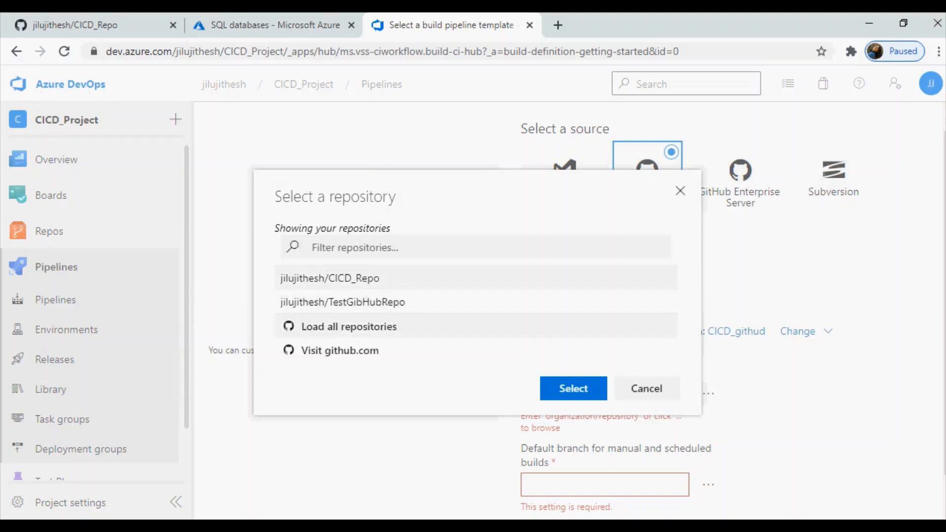
left_click(329, 279)
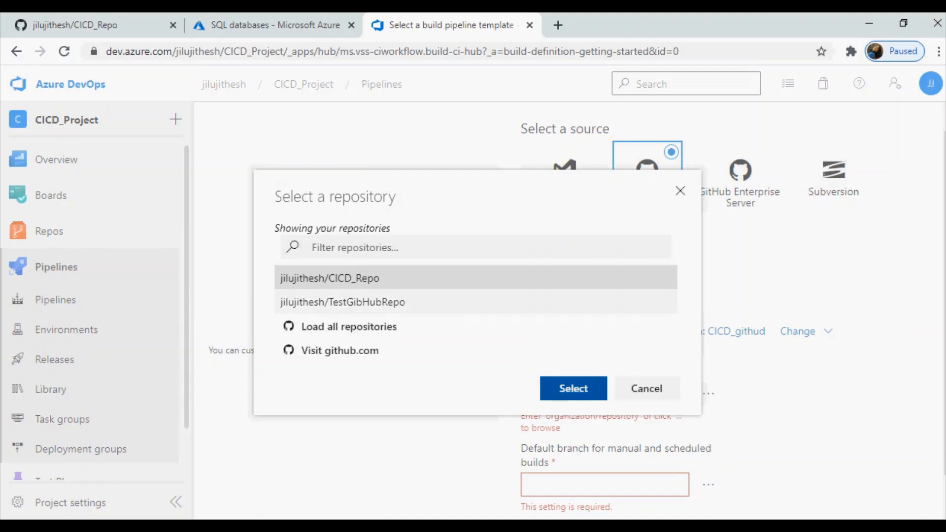
left_click(573, 389)
scroll(574, 389, "down", 1)
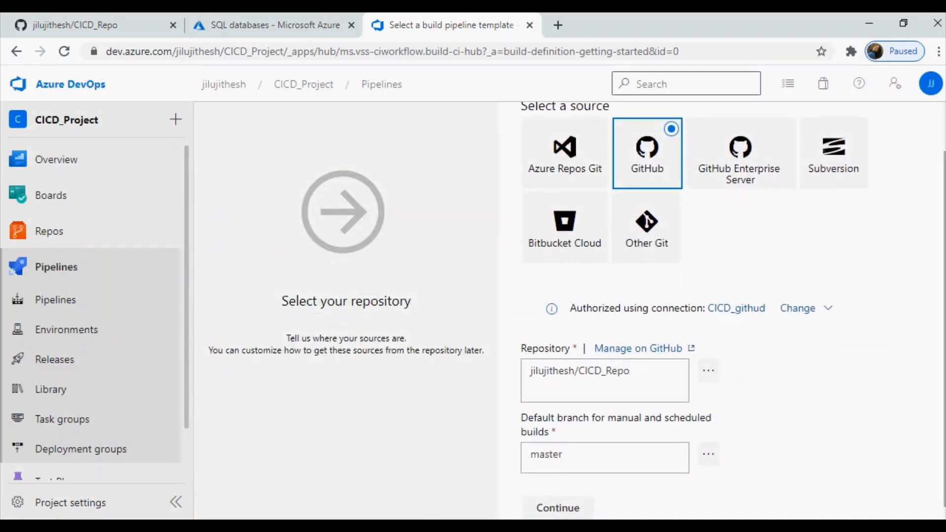
left_click(558, 508)
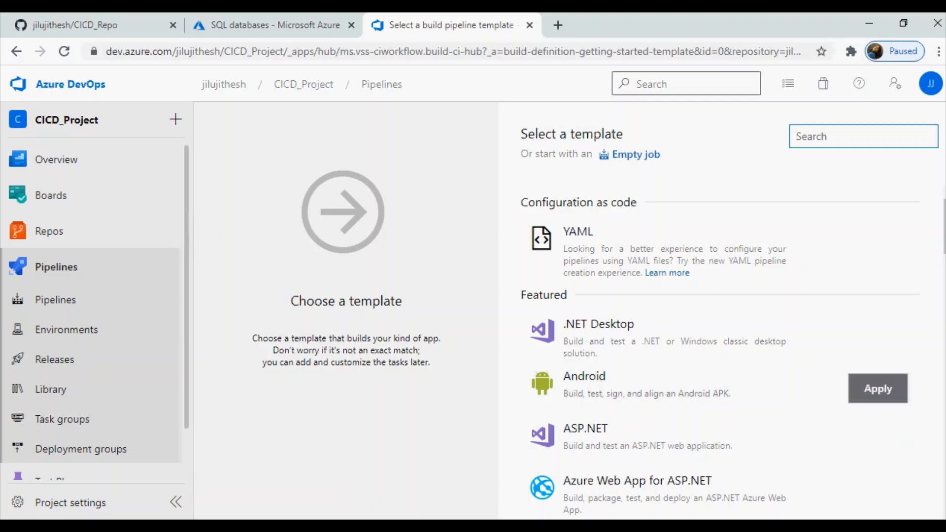
Apply the .NET Desktop template to the pipeline and display its Get sources settings.
mouse_move(720, 336)
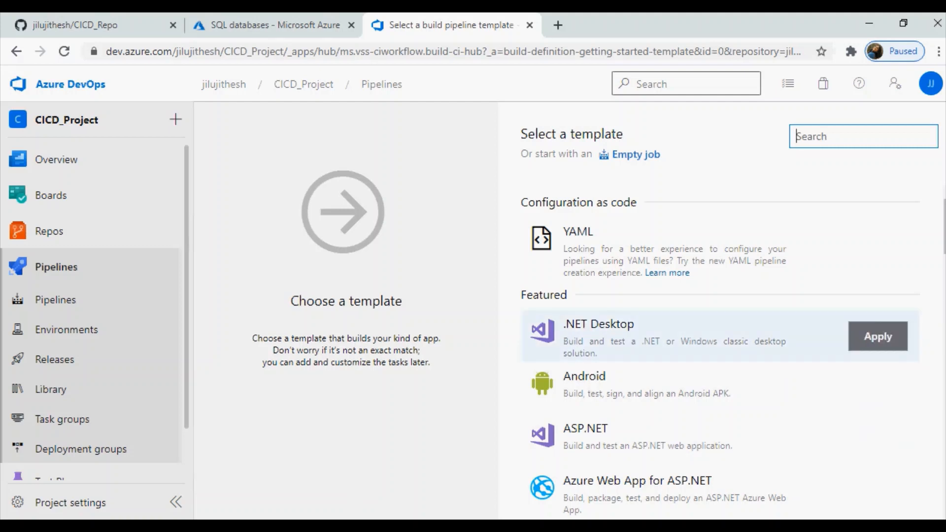
left_click(719, 337)
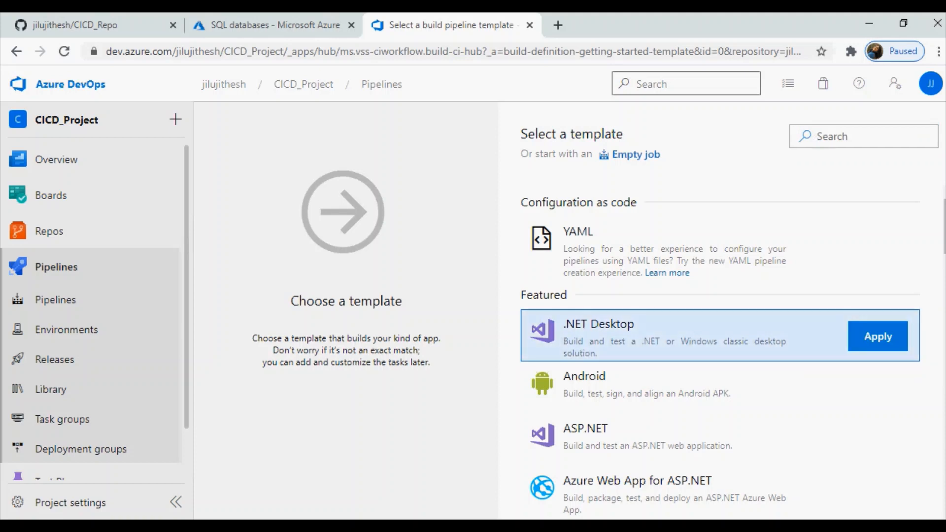
left_click(878, 337)
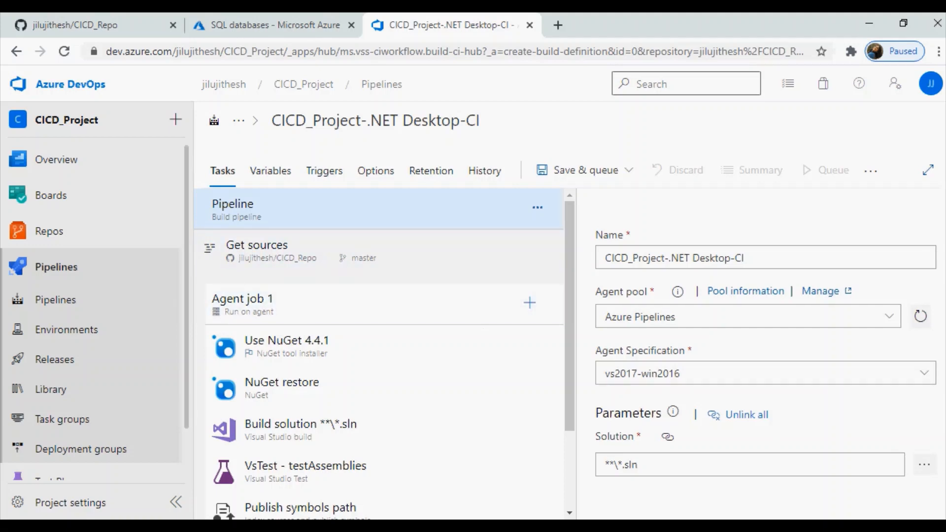
mouse_move(49, 232)
left_click(379, 251)
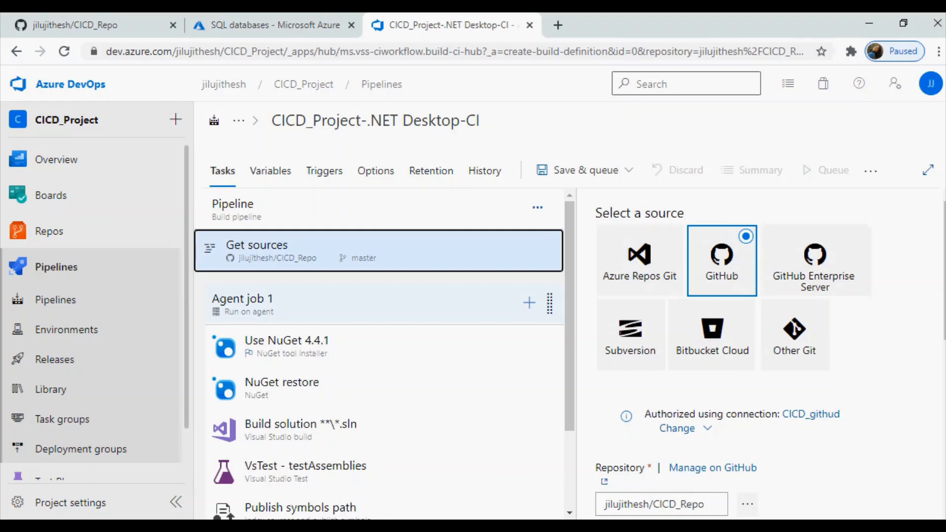
Remove the Use NuGet 4.4.1 and NuGet restore tasks from Agent job 1.
scroll(385, 355, "down", 2)
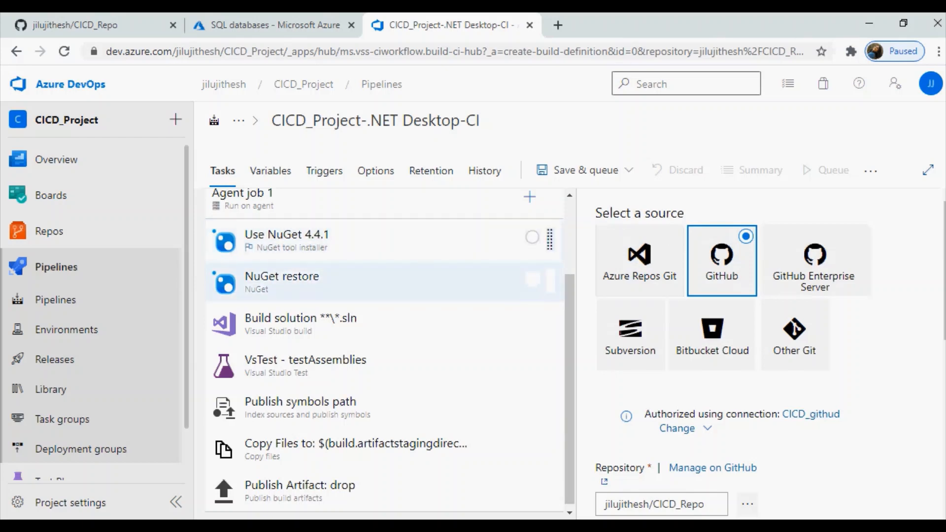
right_click(492, 240)
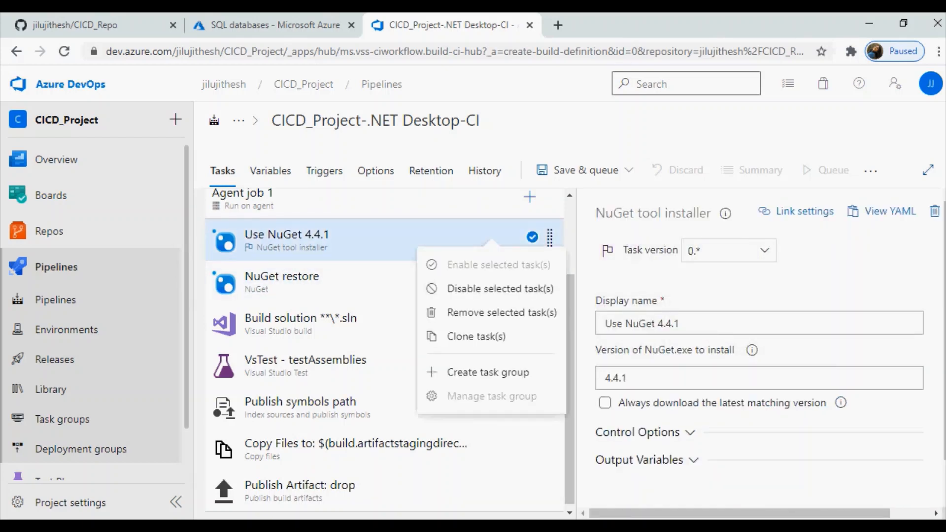
left_click(502, 312)
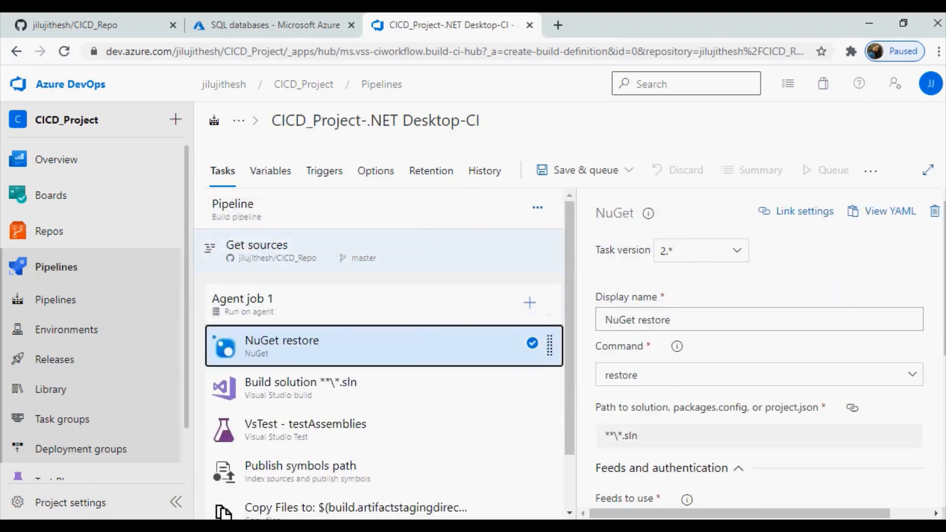
right_click(485, 346)
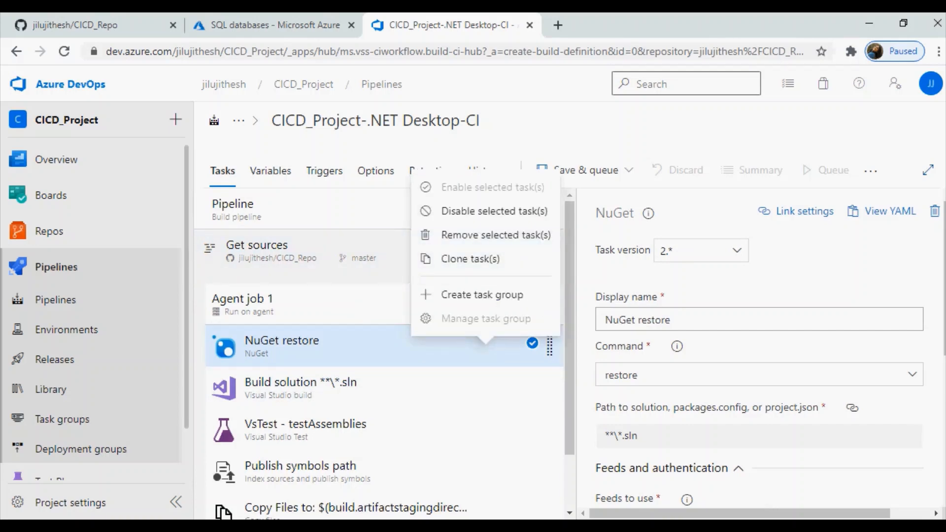
left_click(496, 236)
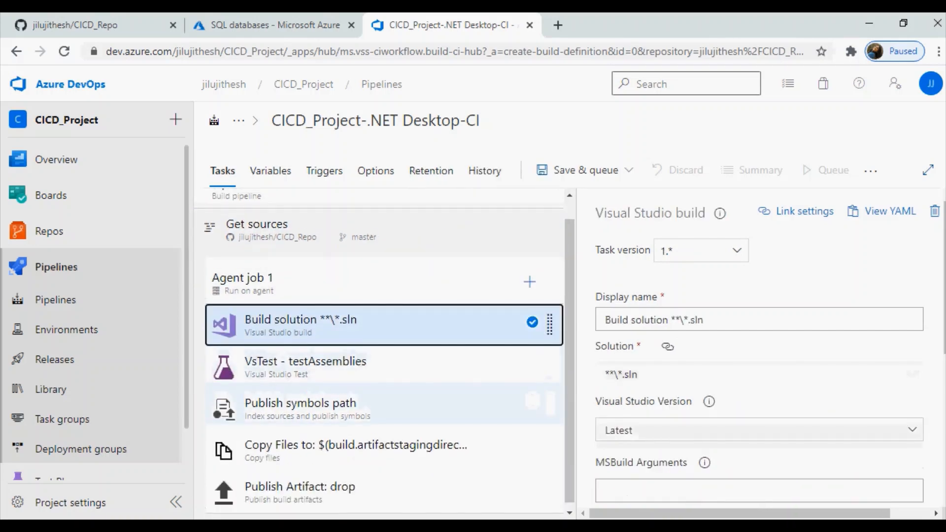
Remove the VsTest - testAssemblies and Publish symbols path tasks from Agent job 1.
right_click(417, 365)
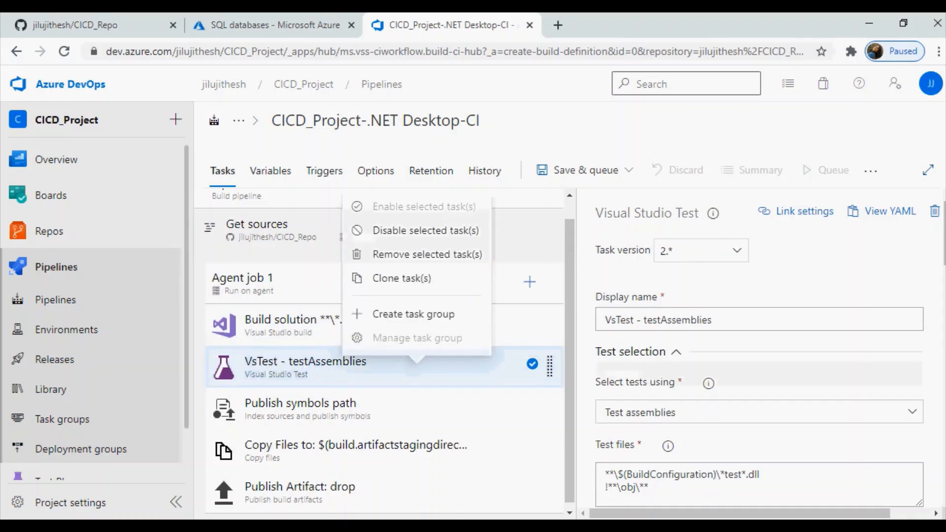
left_click(427, 254)
left_click(441, 392)
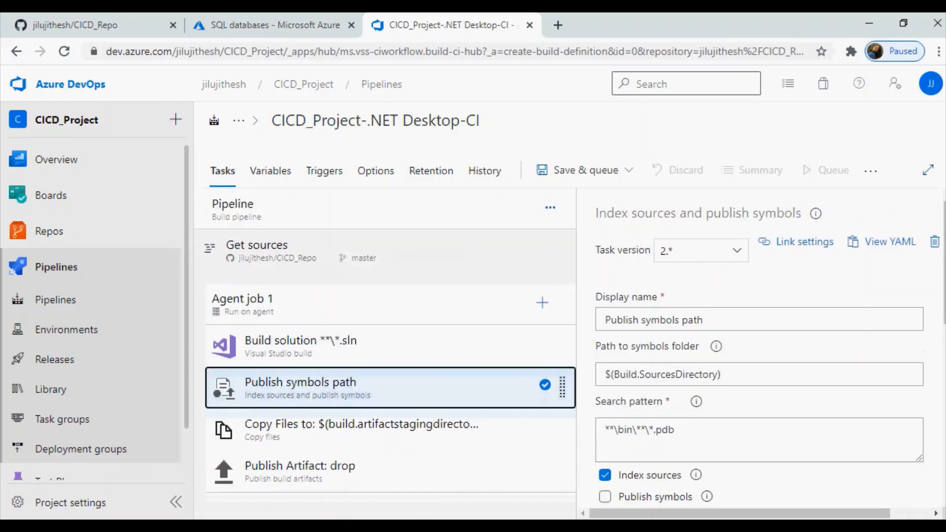
right_click(441, 392)
left_click(451, 281)
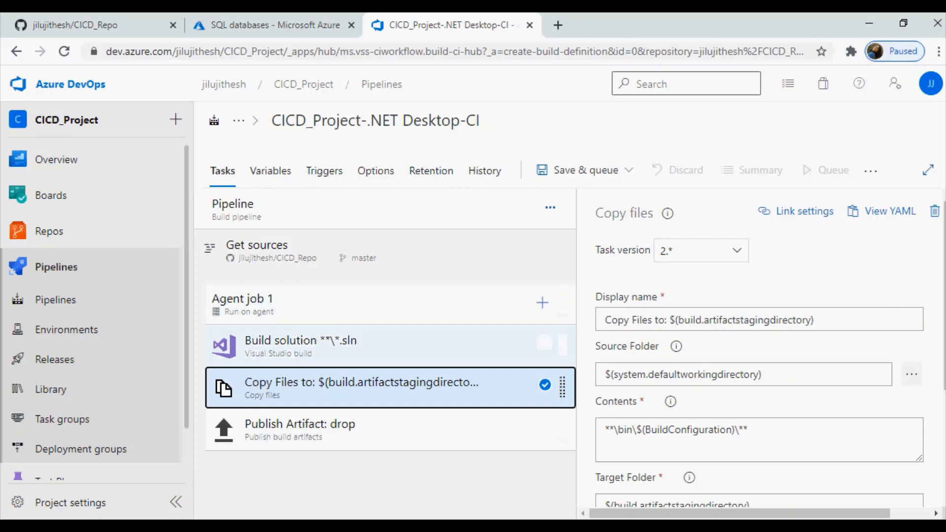
Switch to File Explorer, examine the build output files in E:\Database1\bin\Debug, and return to the pipeline editor.
mouse_move(385, 526)
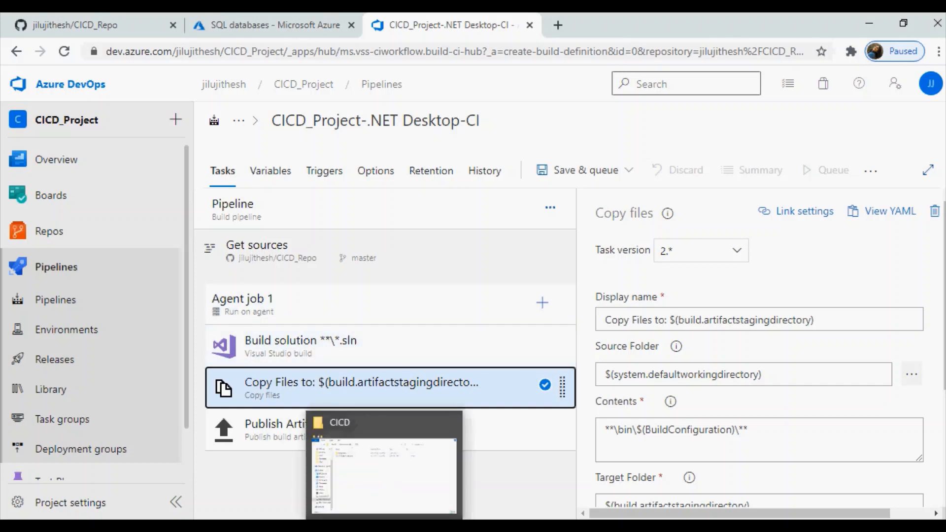
left_click(384, 526)
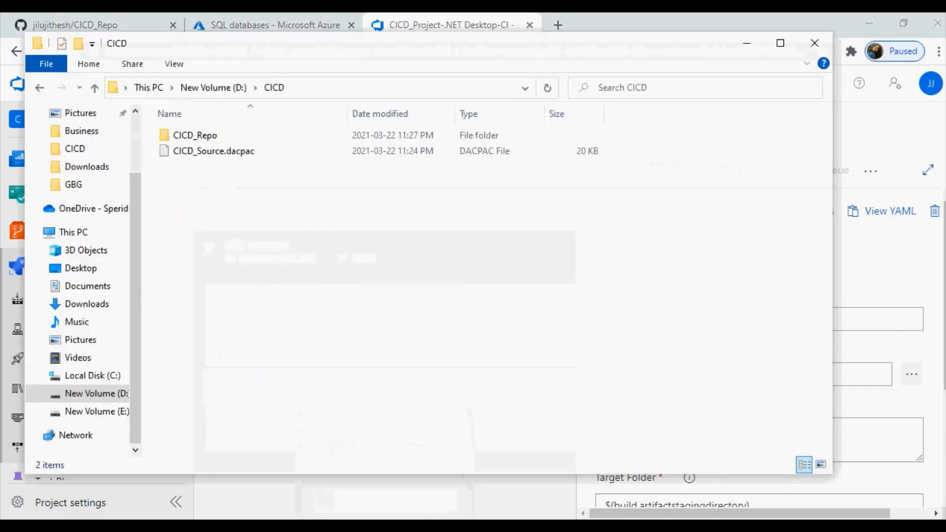
left_click(213, 87)
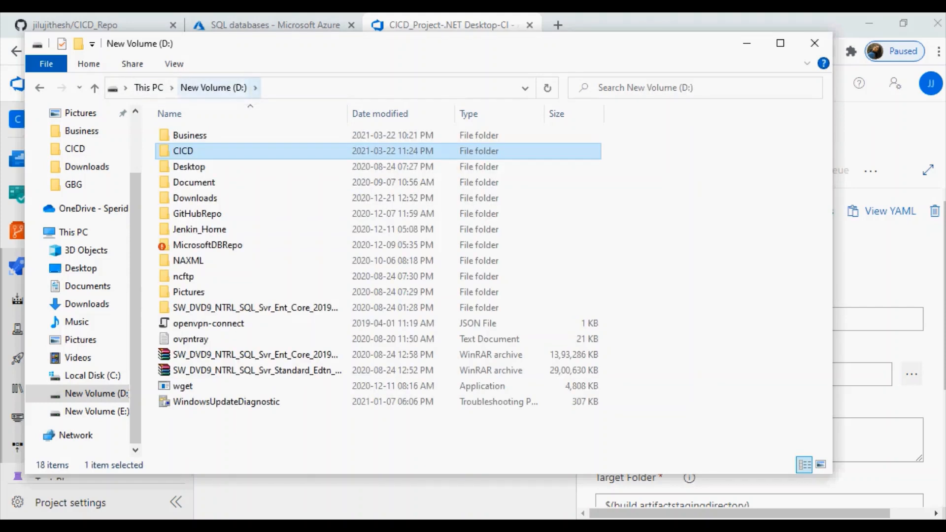
left_click(94, 411)
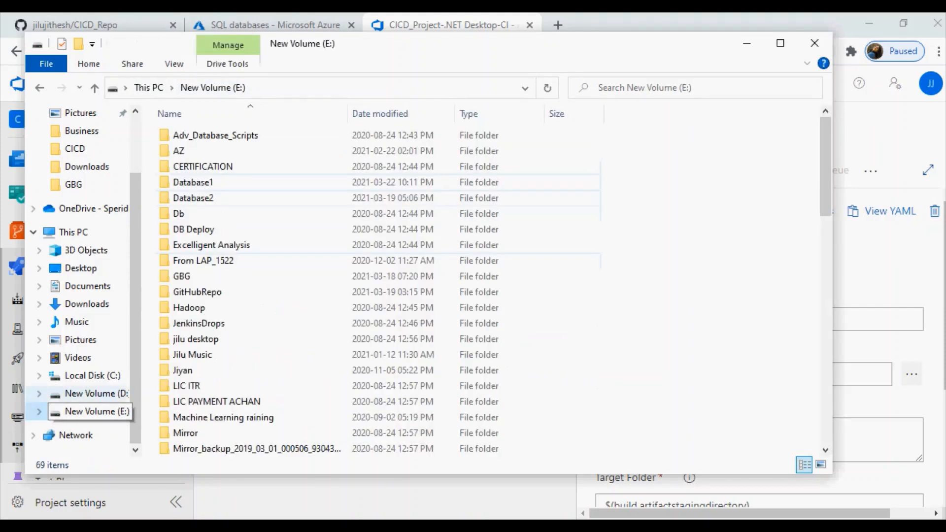
double_click(193, 182)
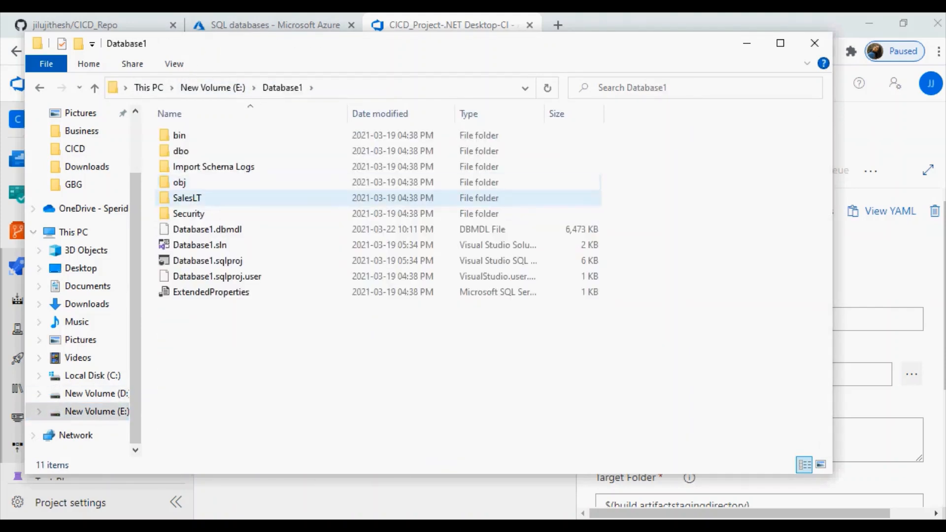
double_click(180, 135)
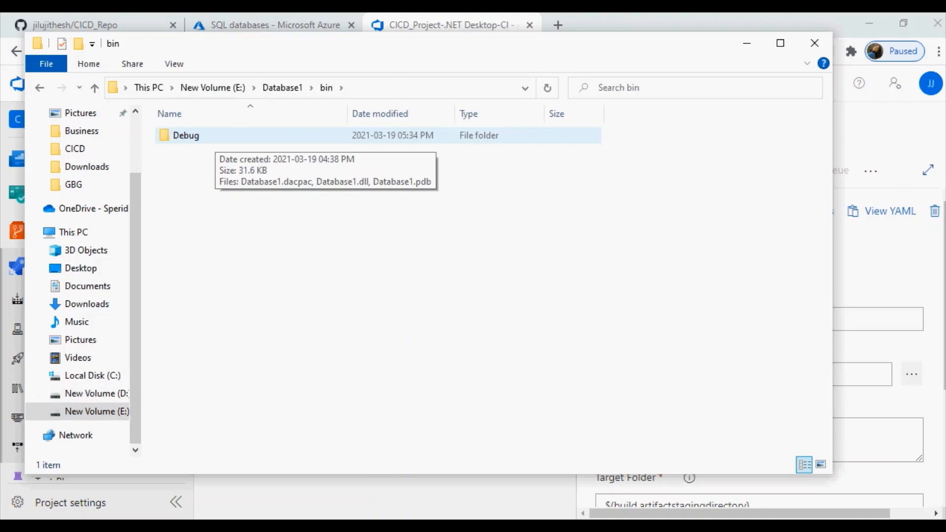
double_click(216, 138)
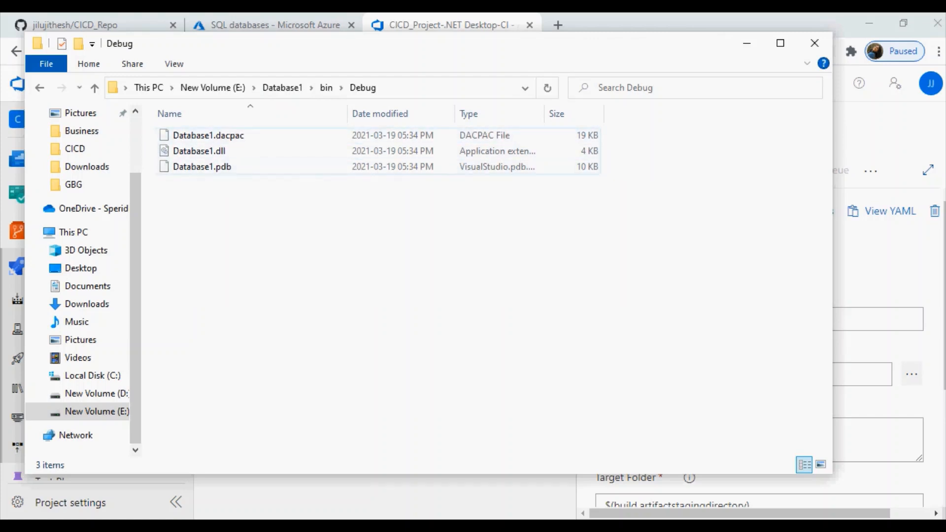
left_click(747, 43)
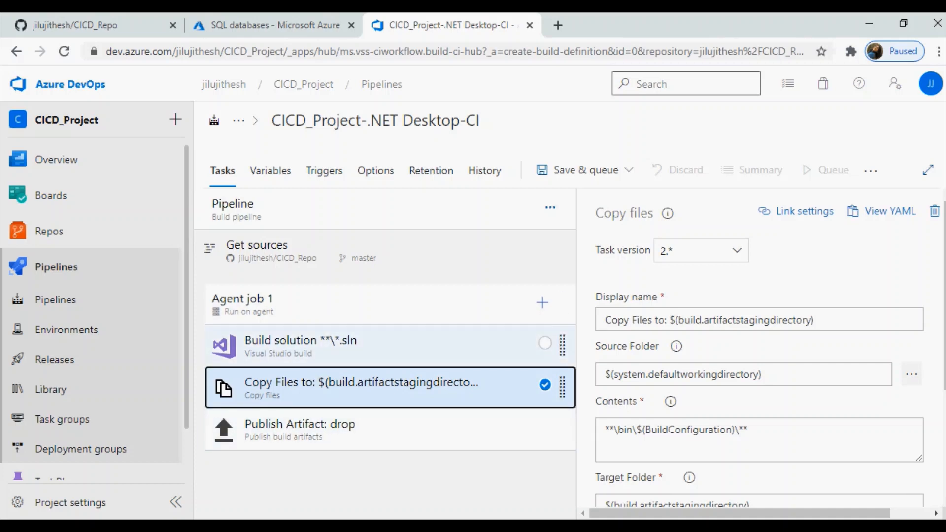
Review the display name and solution path of the Build solution task.
left_click(345, 346)
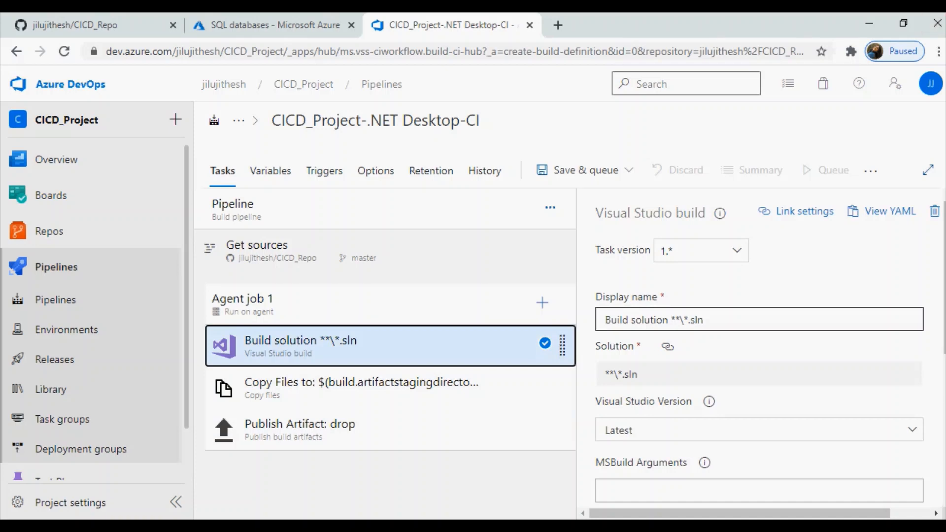
left_click(704, 320)
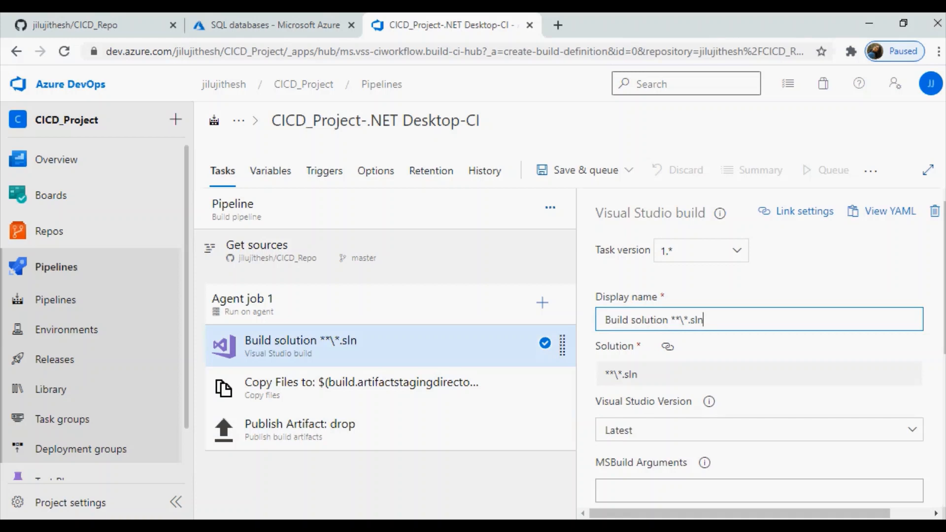
left_click_drag(681, 320, 671, 320)
left_click(704, 320)
left_click(703, 374)
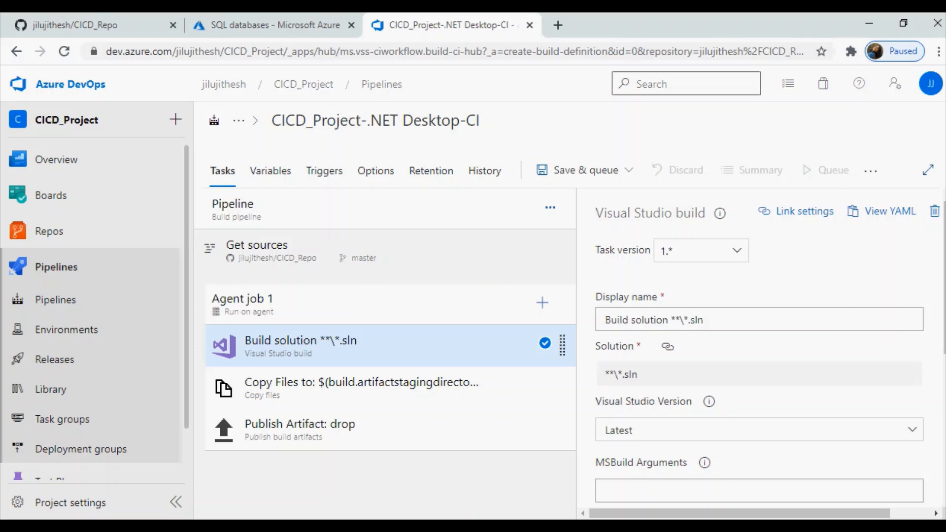
Review the Build solution task's Visual Studio version, keeping Latest, and its platform and configuration variables.
scroll(759, 345, "down", 3)
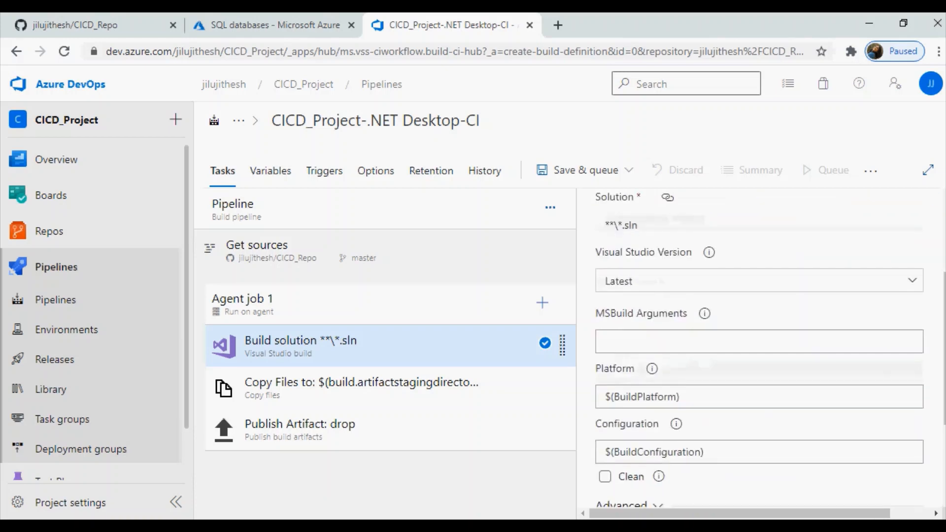
left_click(912, 281)
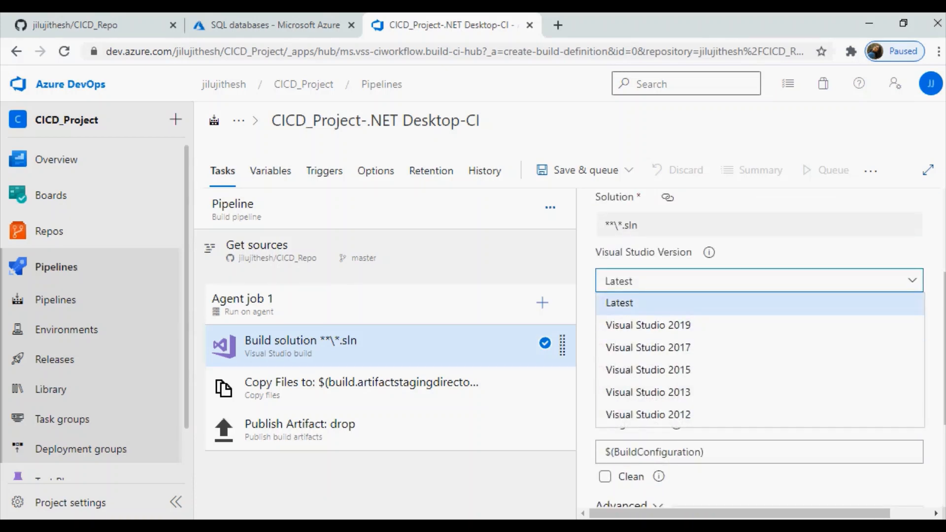
left_click(760, 303)
scroll(759, 340, "down", 2)
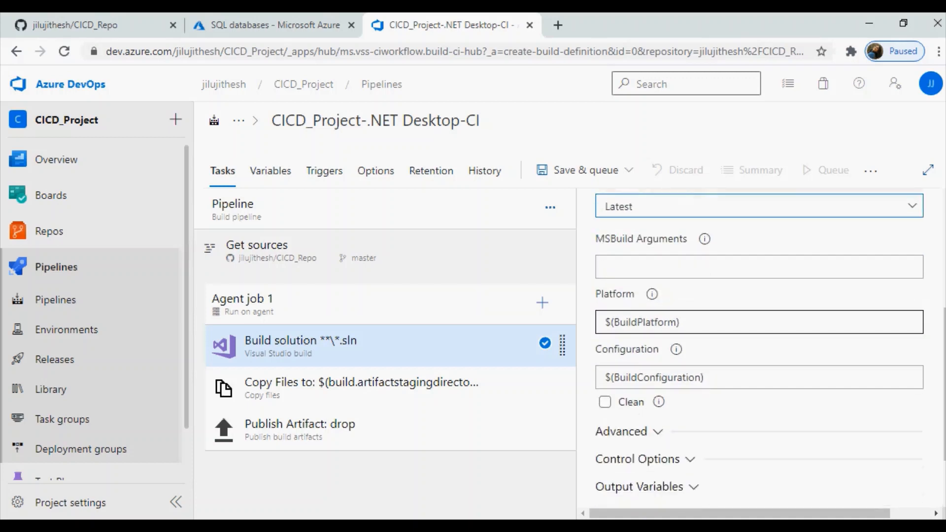
left_click_drag(615, 322, 677, 322)
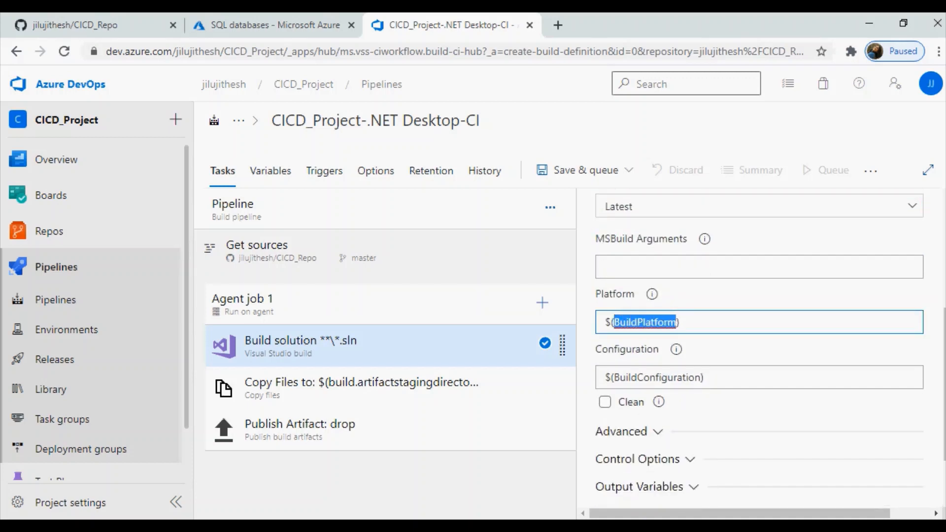
left_click_drag(614, 377, 701, 377)
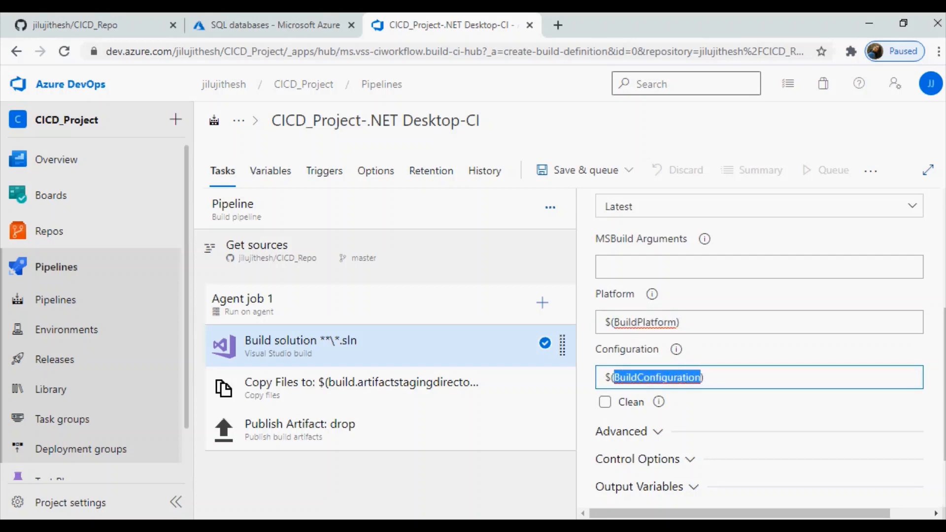
Examine the BuildConfiguration and BuildPlatform pipeline variables, comparing them with the Database1 build output folder in File Explorer.
left_click(270, 171)
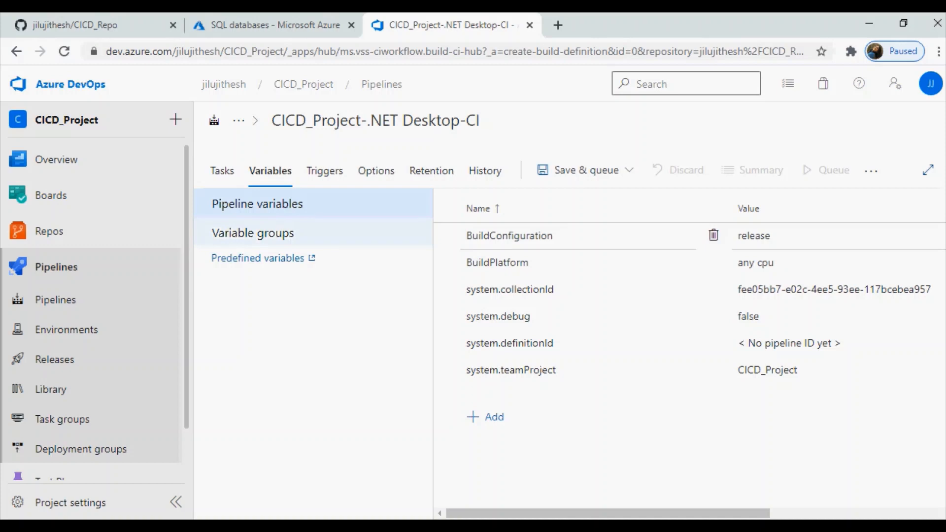
left_click_drag(555, 236, 467, 236)
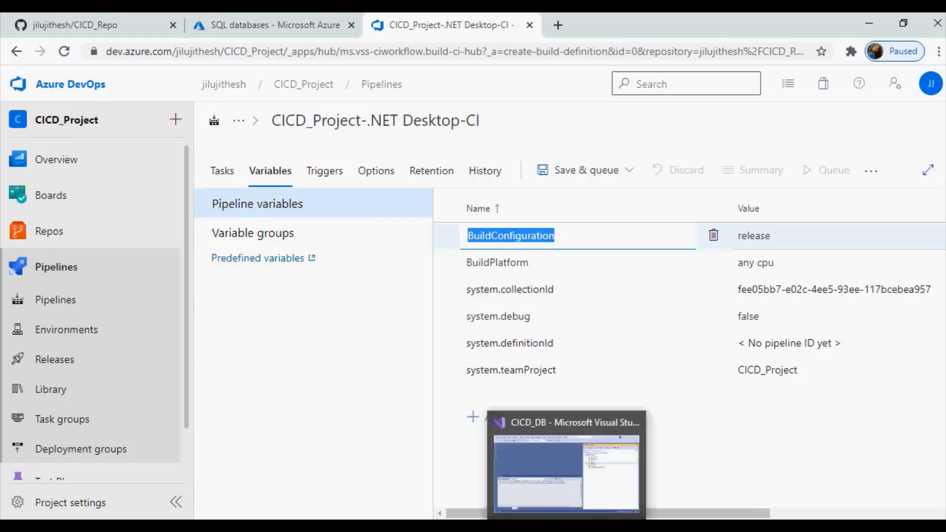
left_click(390, 525)
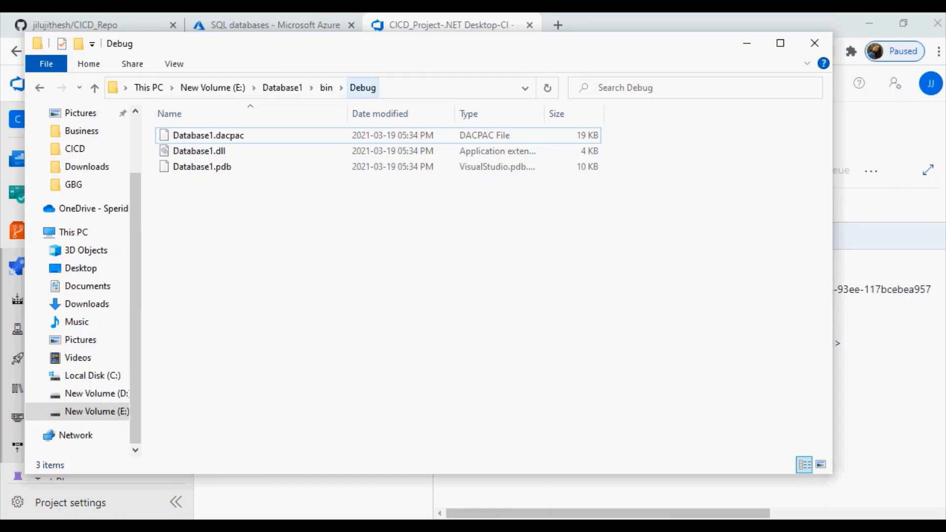
left_click(747, 44)
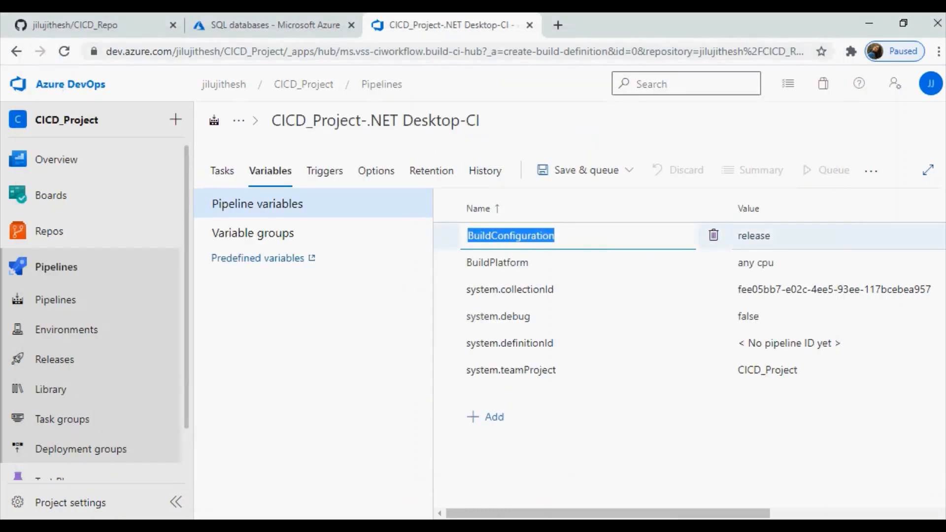
left_click(783, 235)
left_click_drag(682, 514, 607, 513)
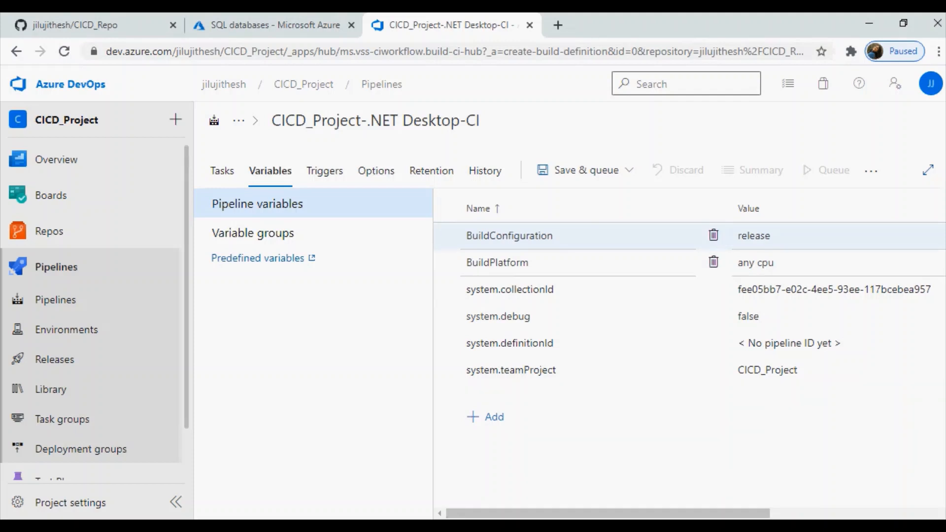
left_click(531, 262)
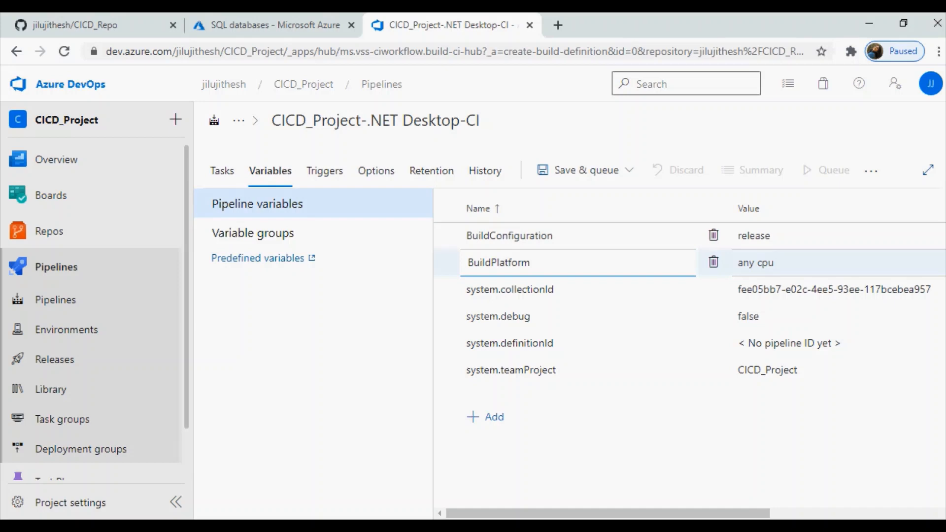
Return to the Build solution task and recheck how its platform and configuration fields reference the pipeline variables.
left_click(223, 170)
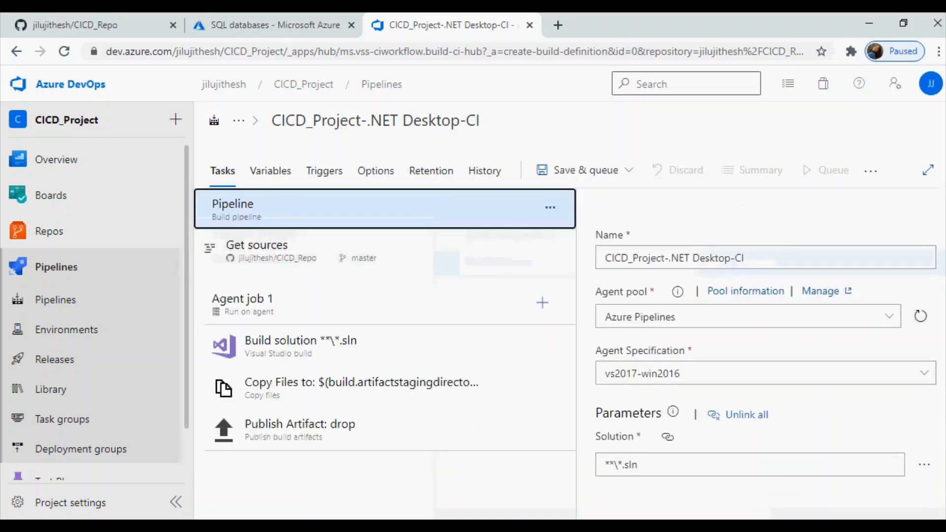
left_click(316, 346)
scroll(760, 345, "down", 1)
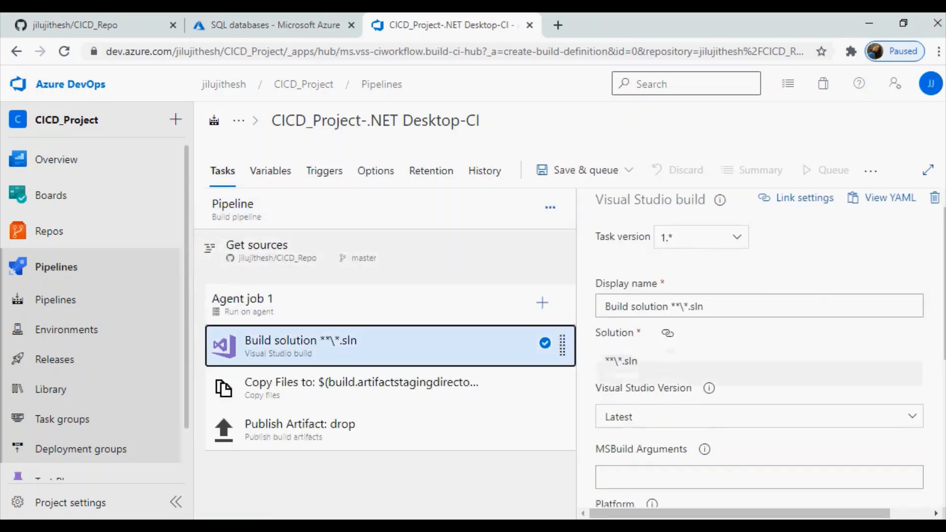
scroll(760, 345, "down", 5)
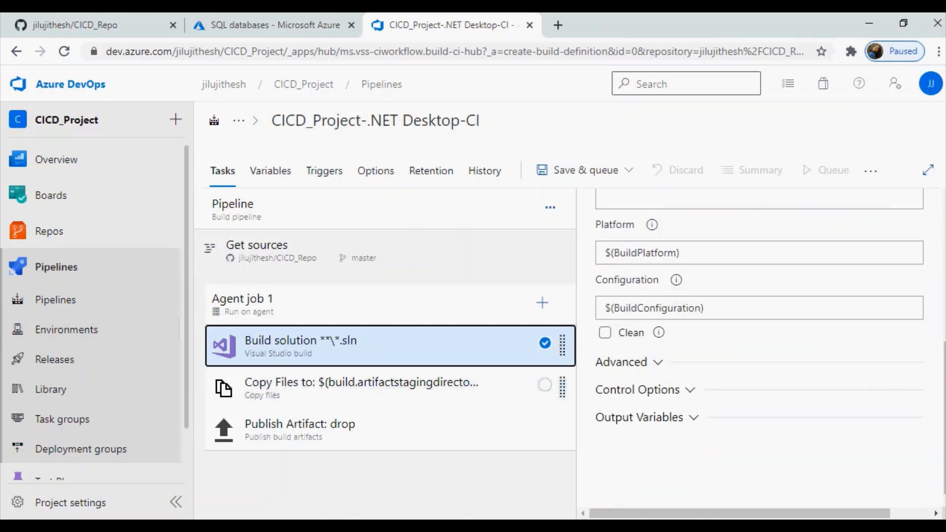
Review the Copy Files task's display name, source folder, contents pattern and target folder.
left_click(363, 390)
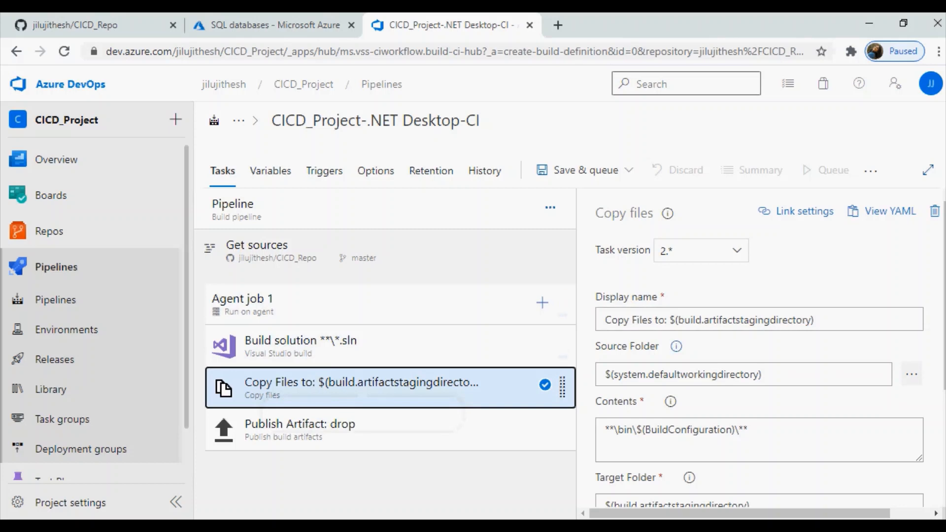
left_click_drag(678, 320, 812, 320)
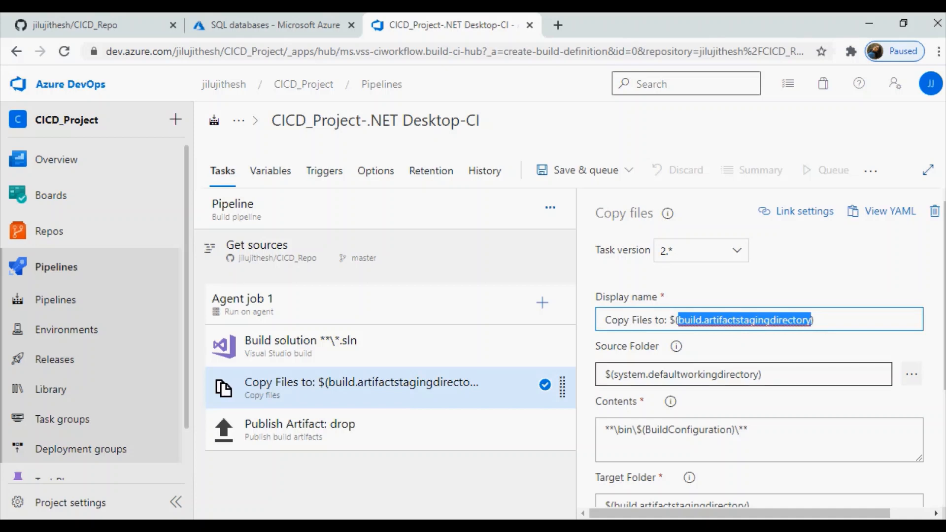
left_click_drag(618, 375, 762, 375)
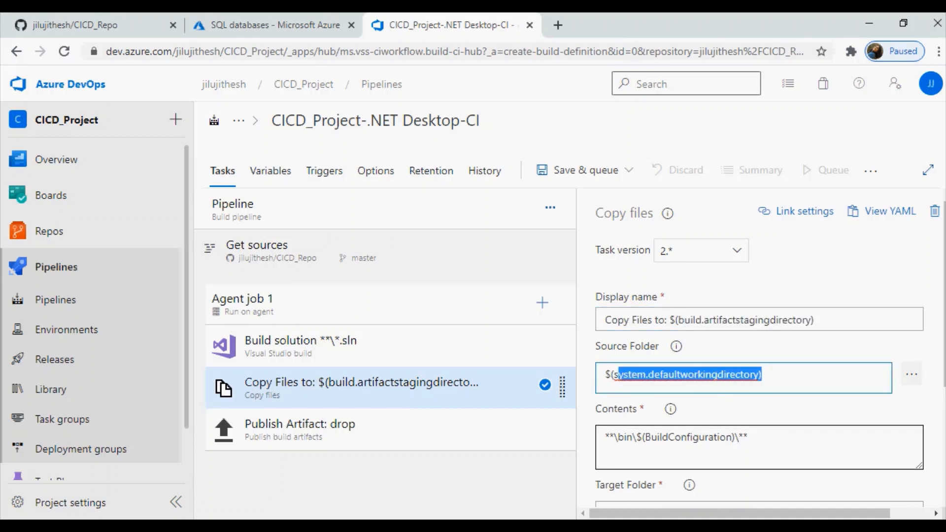
left_click(736, 320)
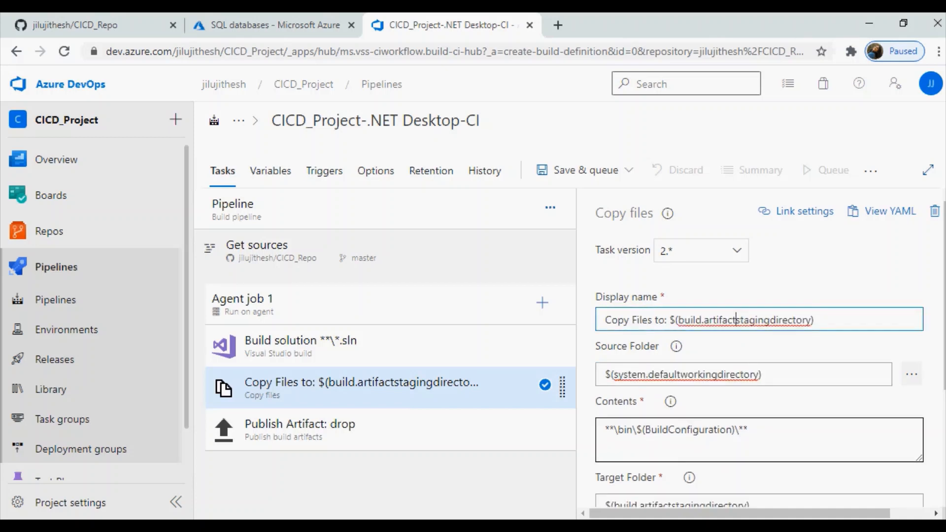
scroll(736, 434, "down", 1)
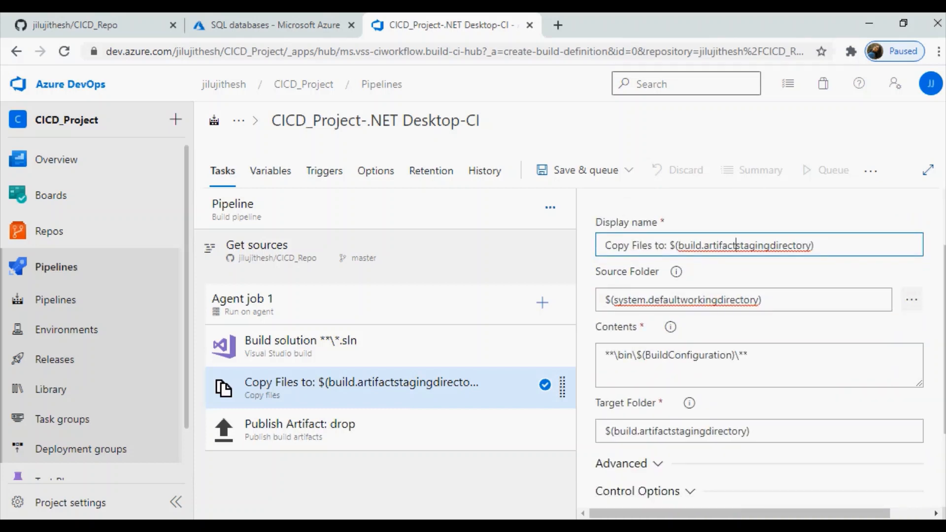
left_click(730, 300)
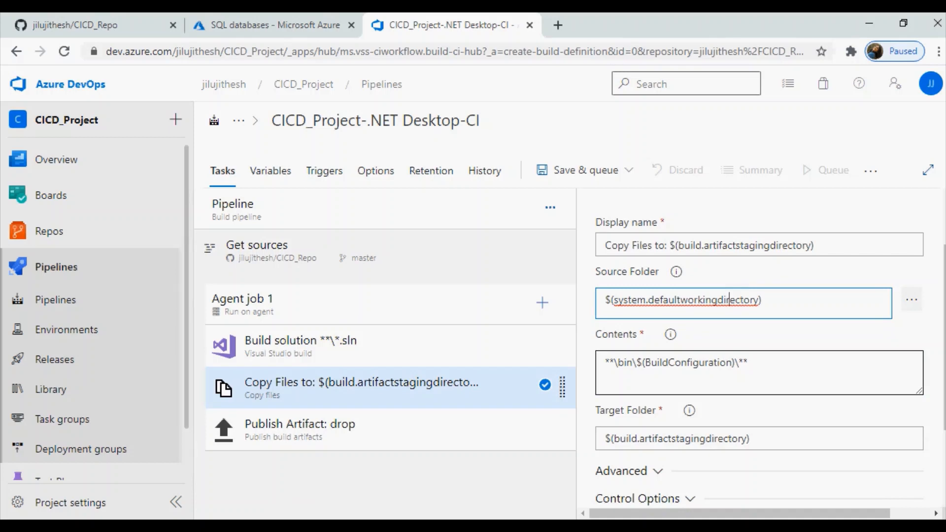
left_click(617, 363)
left_click_drag(617, 355, 733, 355)
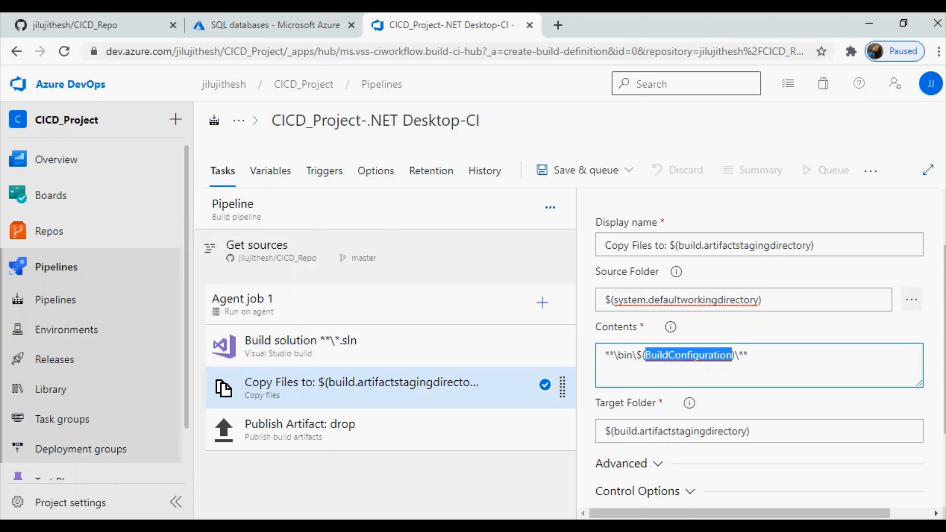
left_click(740, 355)
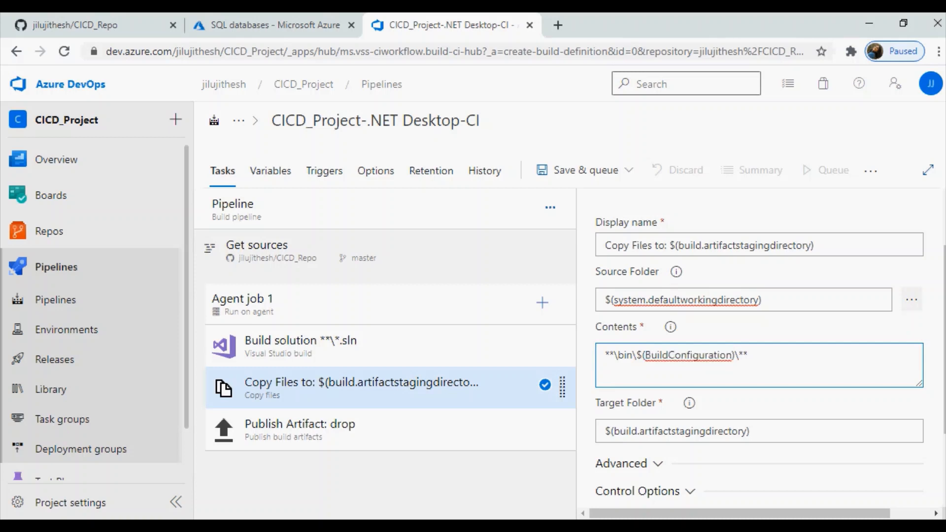
left_click_drag(740, 355, 748, 355)
scroll(759, 336, "down", 2)
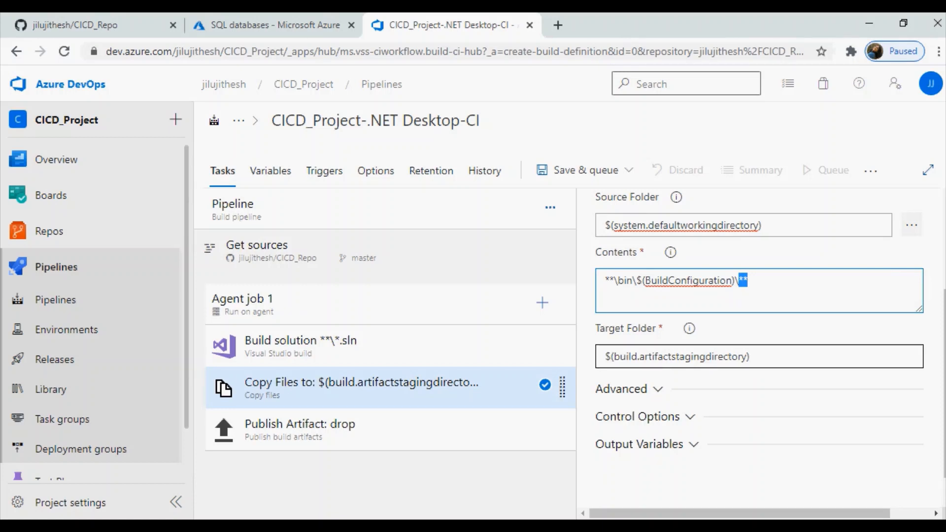
Review the Publish Artifact: drop task's display name, path to publish, artifact name and publish location options.
left_click(315, 430)
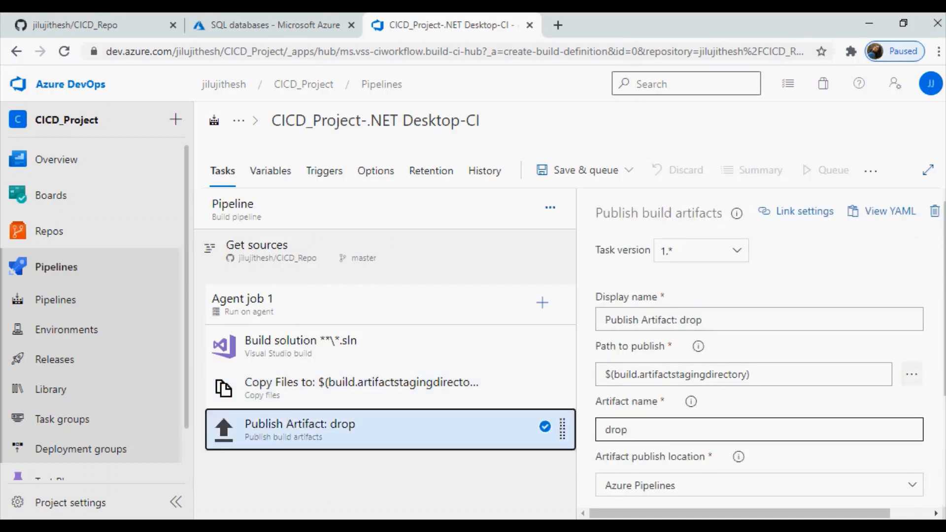
left_click(703, 319)
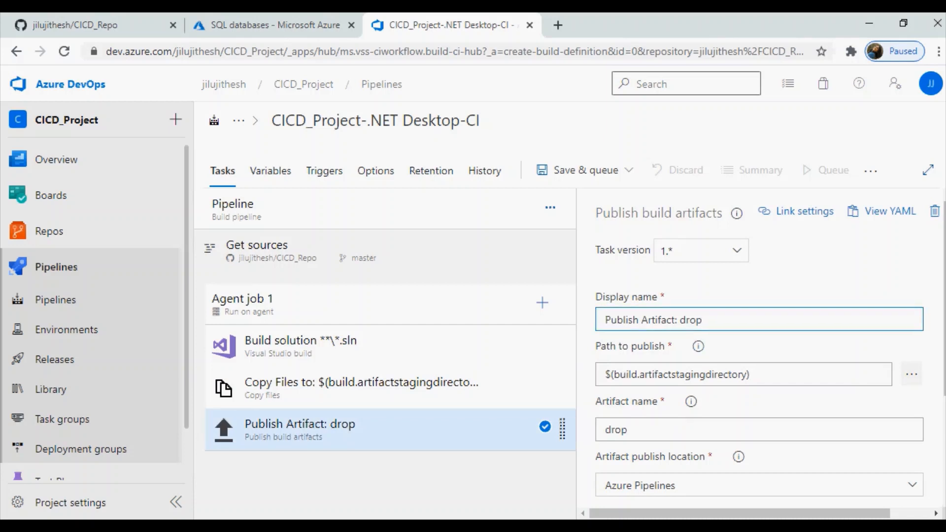
key("ctrl+a")
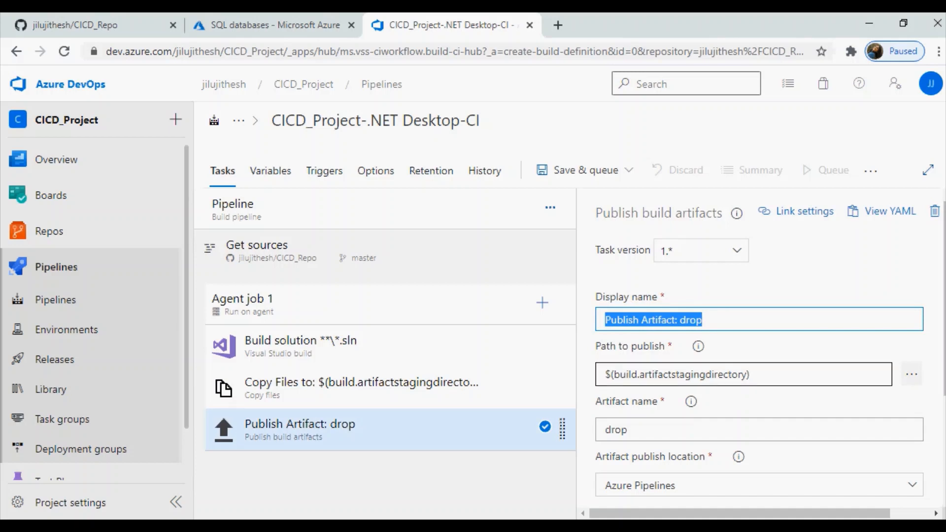
left_click(613, 374)
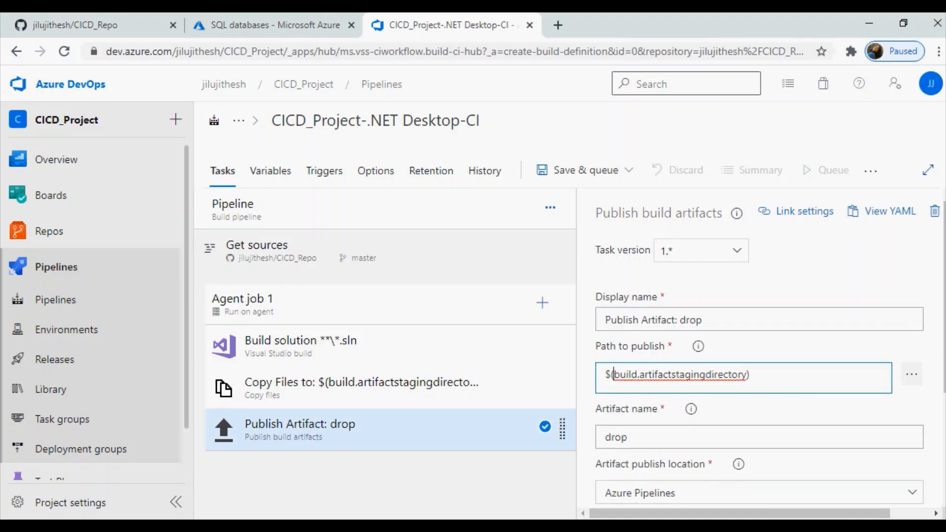
left_click_drag(613, 375, 748, 374)
scroll(748, 375, "down", 1)
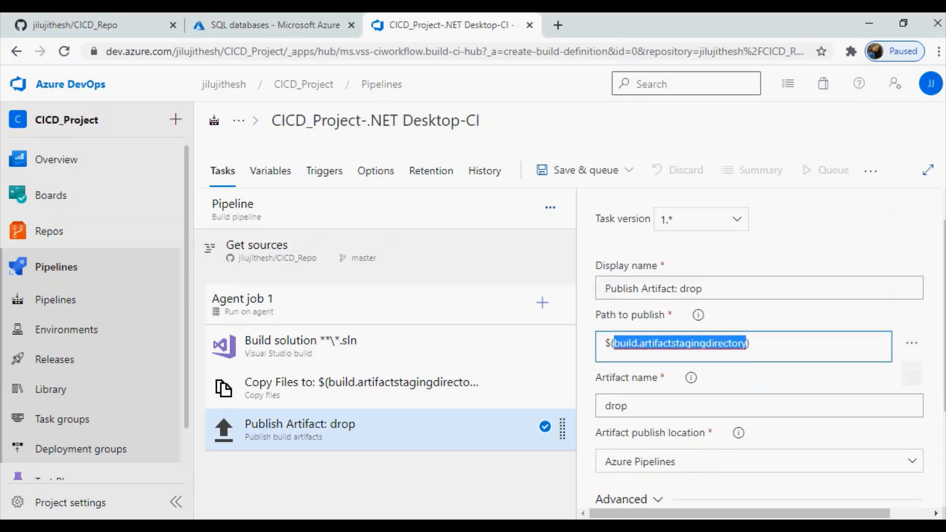
left_click(665, 363)
left_click_drag(630, 356, 604, 355)
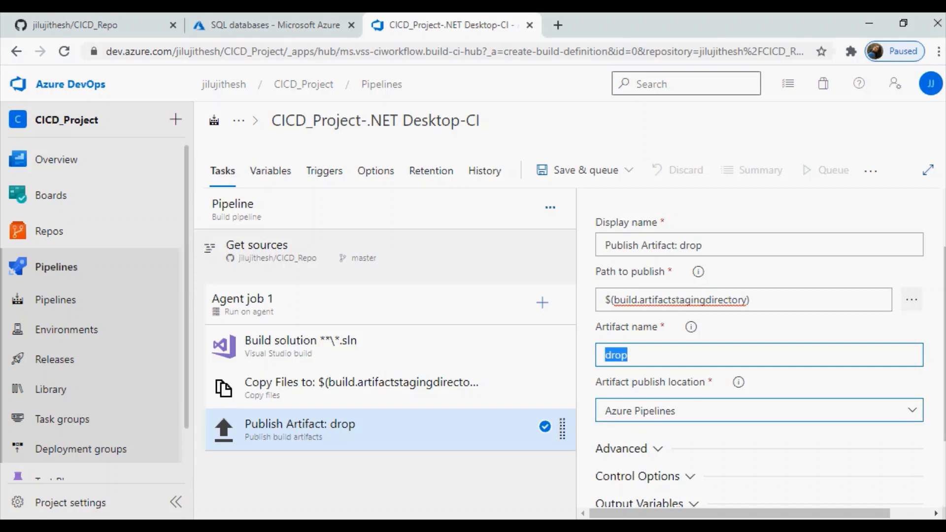
left_click(760, 411)
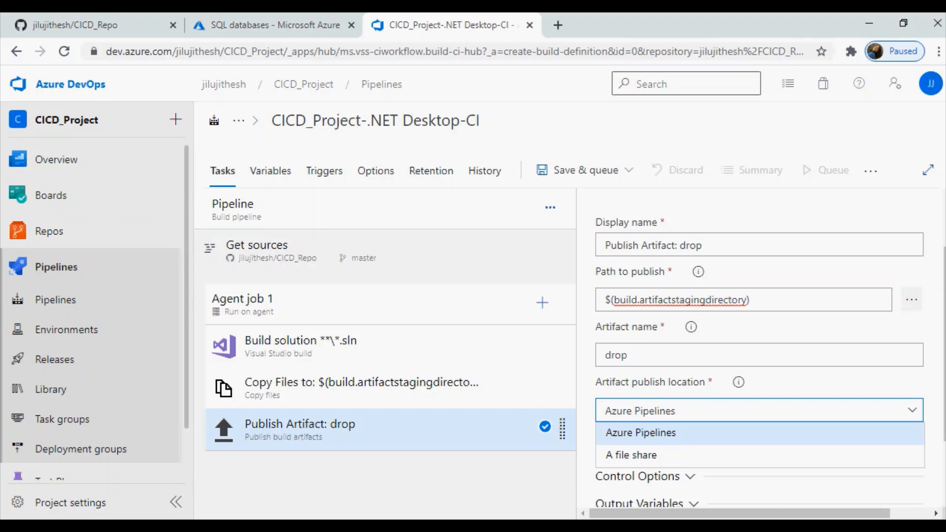
left_click(759, 488)
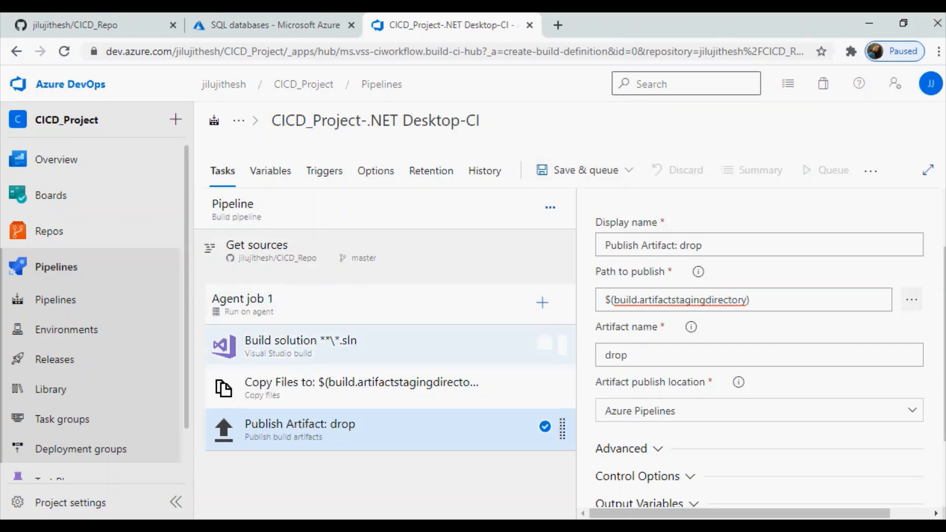
Save and run the pipeline with the comment "Solution build", keeping agent specification vs2017-win2016 and the master branch.
left_click(629, 170)
left_click(570, 200)
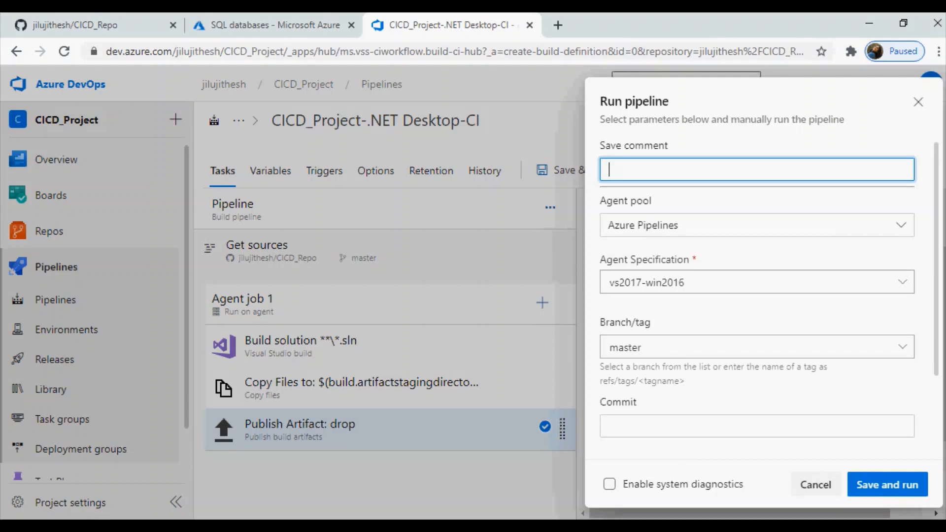
type("Solution bui")
type("d")
key("BackSpace")
key("BackSpace")
type("ild")
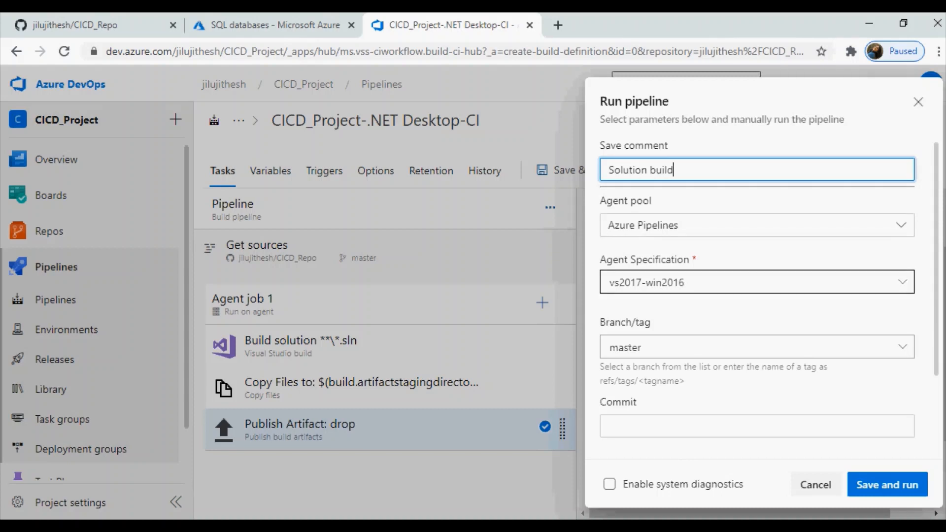
left_click(729, 283)
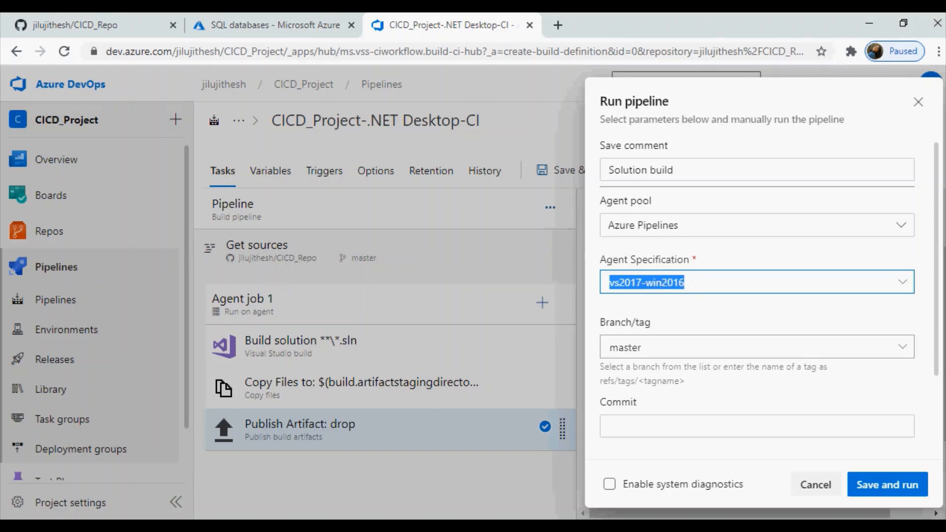
scroll(757, 296, "down", 1)
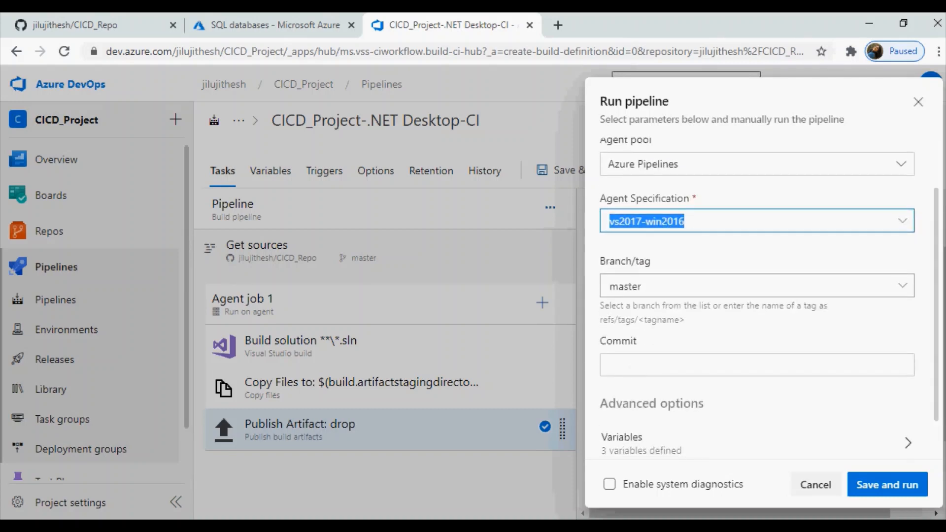
scroll(757, 296, "down", 1)
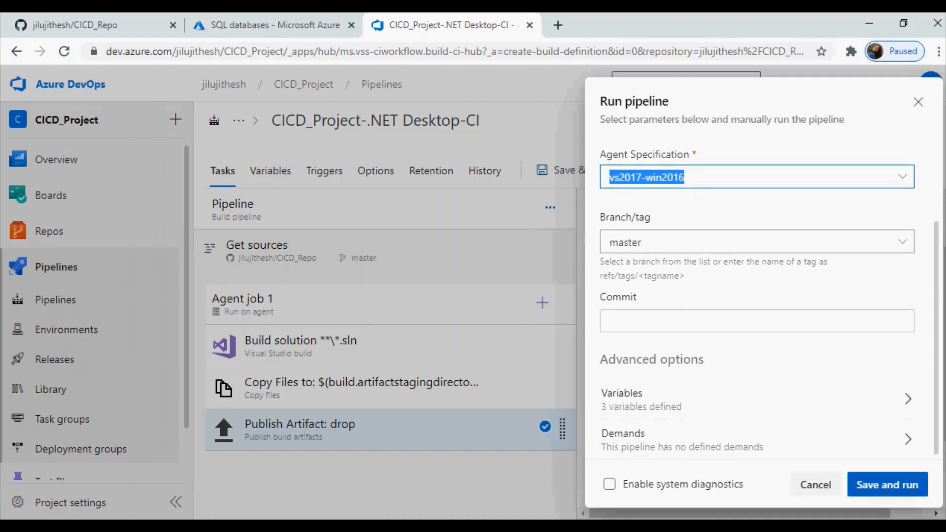
left_click(887, 485)
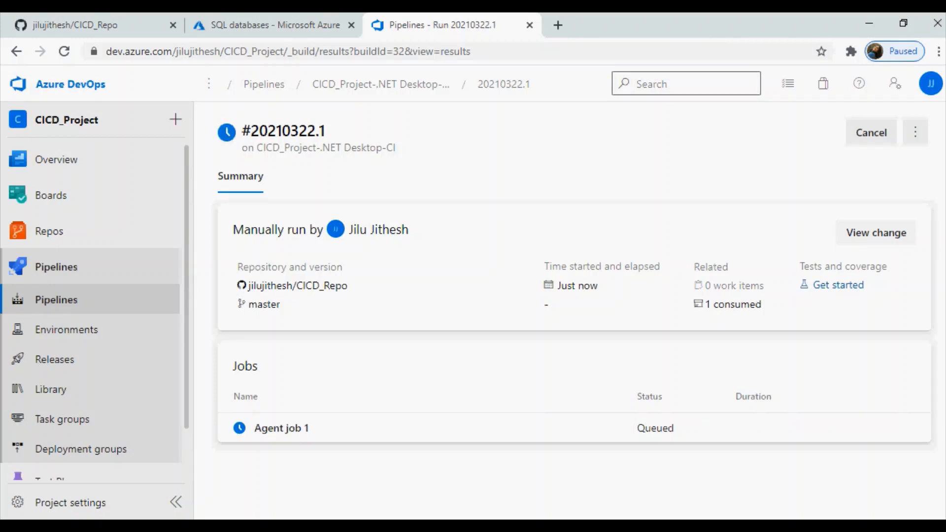
Open Agent job 1 of the run and examine the job initialization, repository checkout and Build solution logs.
left_click(281, 428)
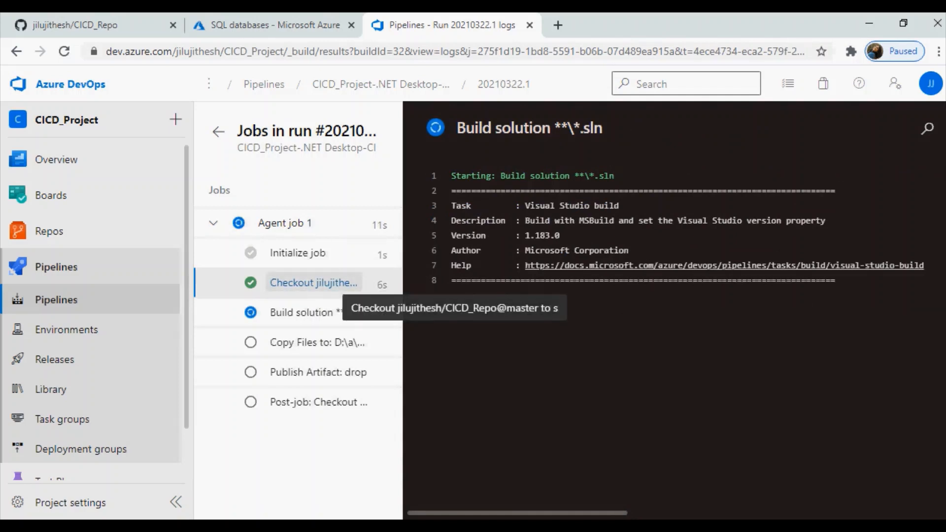
left_click(324, 313)
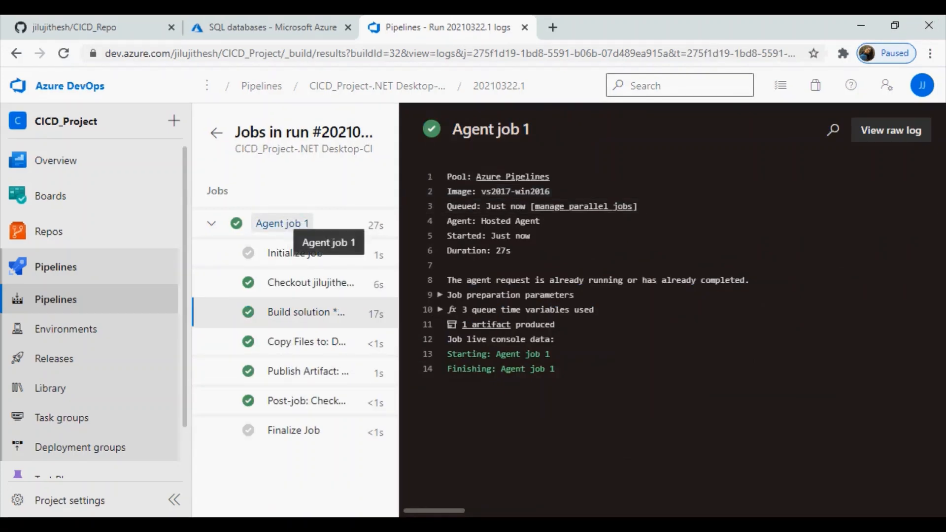
left_click(282, 223)
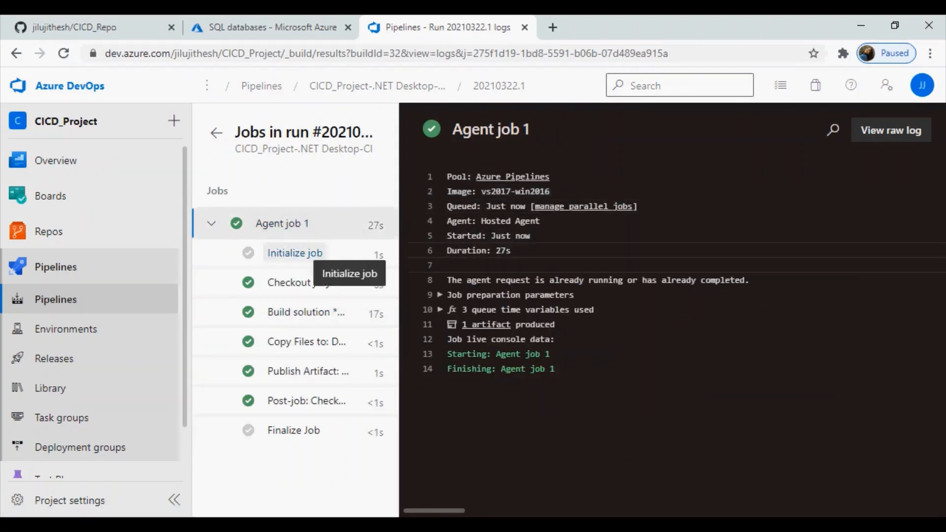
left_click(295, 253)
left_click(311, 283)
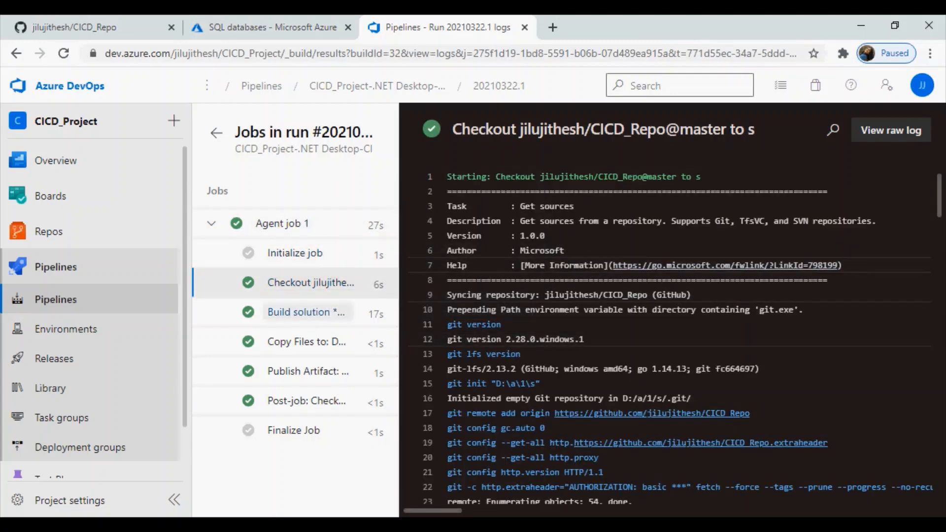
left_click(306, 312)
scroll(675, 384, "down", 5)
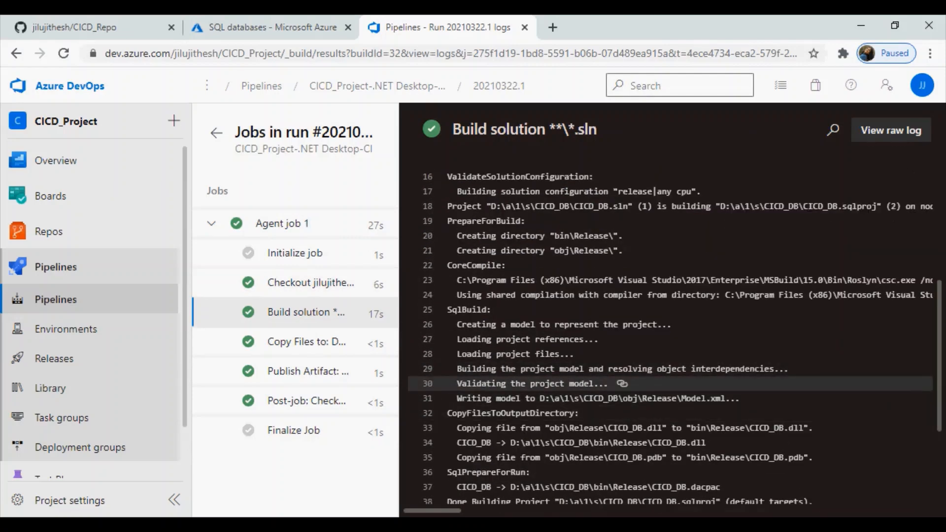
scroll(675, 384, "down", 2)
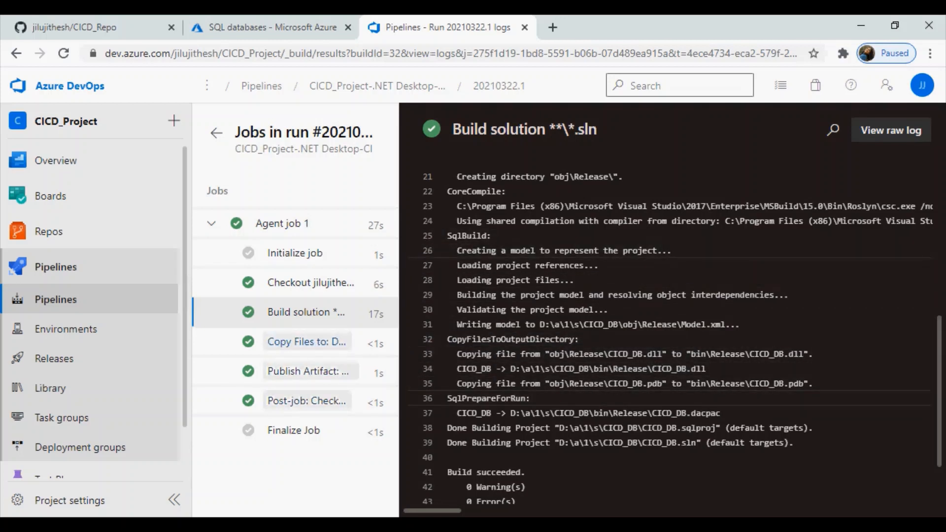
Review the Copy Files, Publish Artifact: drop and post-job checkout logs, and return to the run summary.
left_click(307, 342)
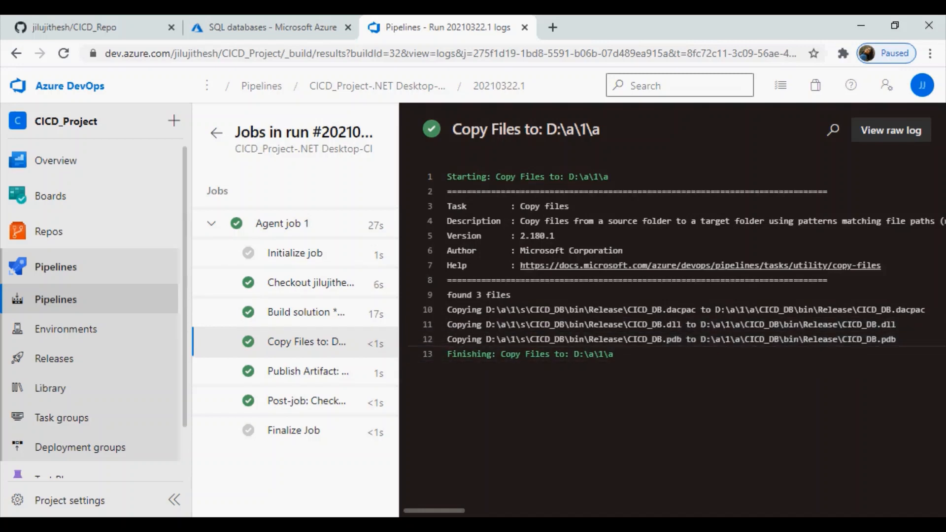
left_click(305, 372)
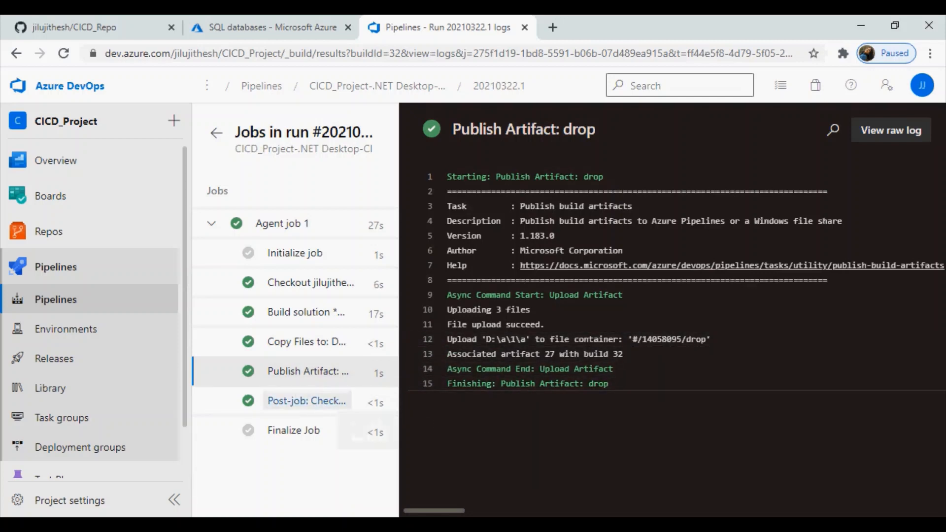
left_click(327, 401)
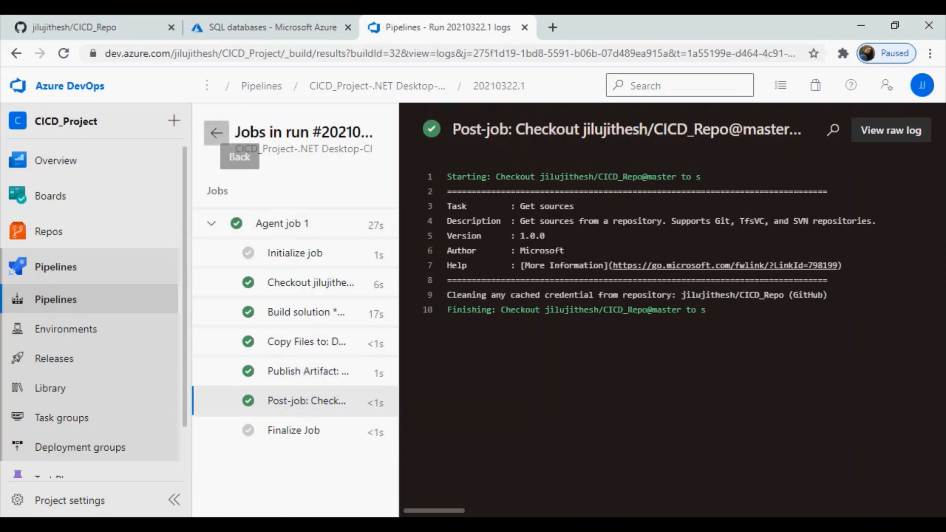
left_click(216, 133)
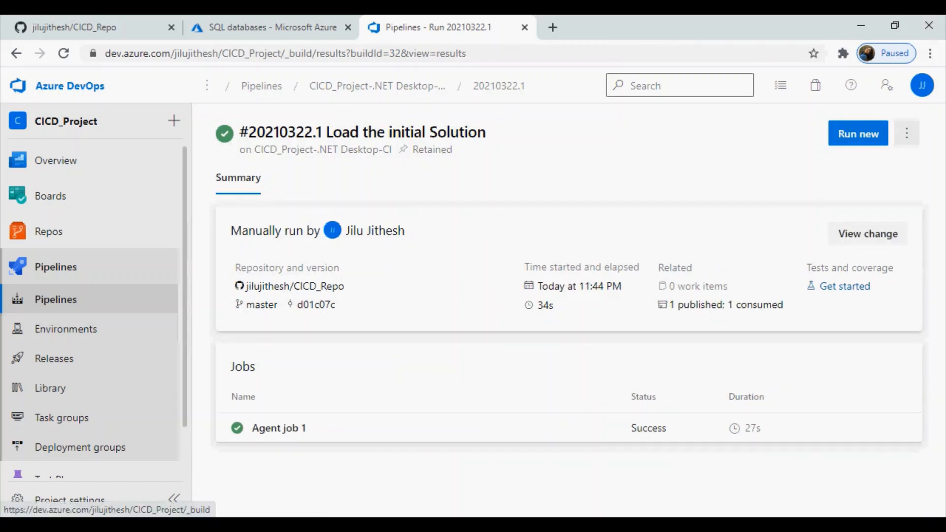
Check the latest run of CICD_Project-.NET Desktop-CI from the list of recently run pipelines.
left_click(56, 300)
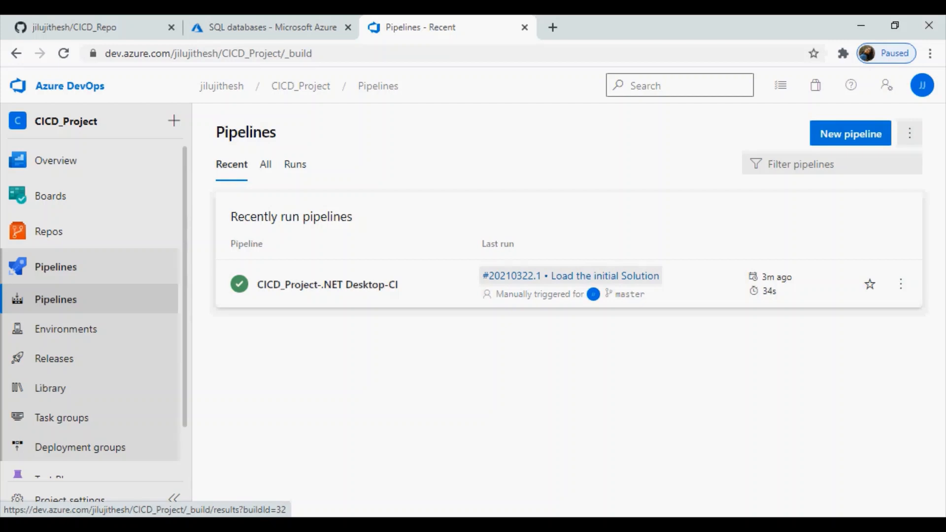
left_click(571, 275)
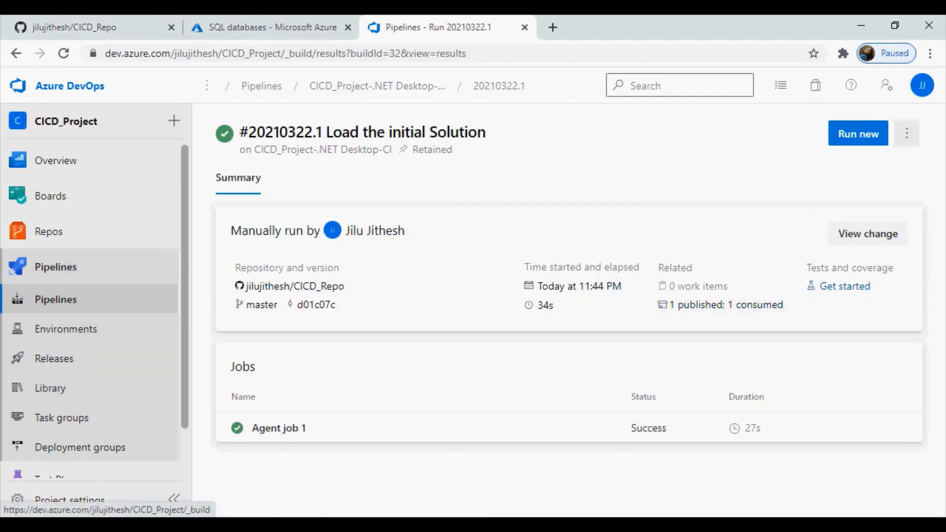
scroll(89, 266, "down", 1)
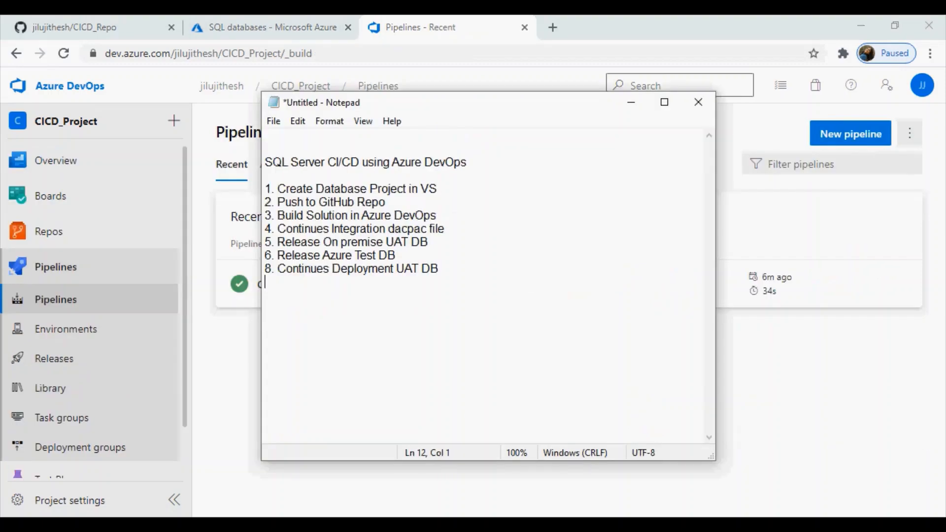
Review the Azure DevOps build and dacpac integration items in the Notepad CI/CD plan, and minimize the notes.
left_click_drag(277, 216, 437, 216)
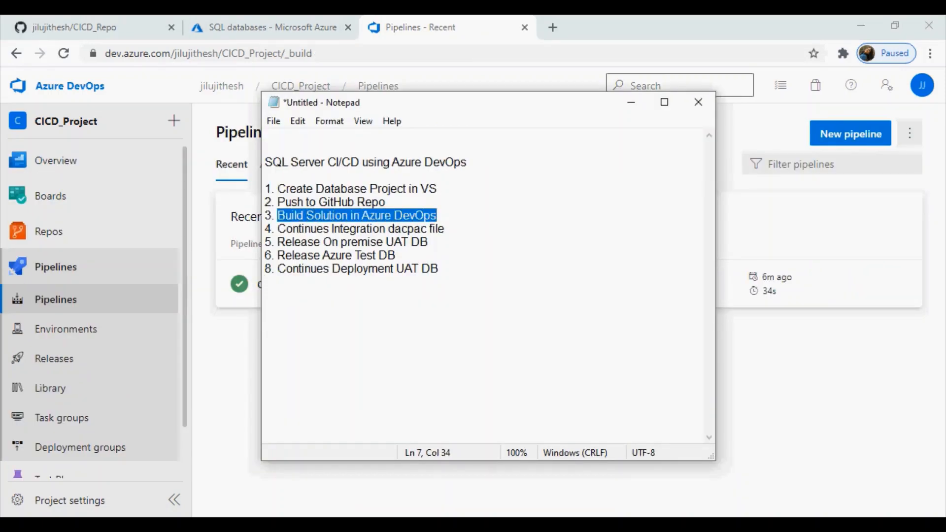
left_click_drag(277, 230, 445, 229)
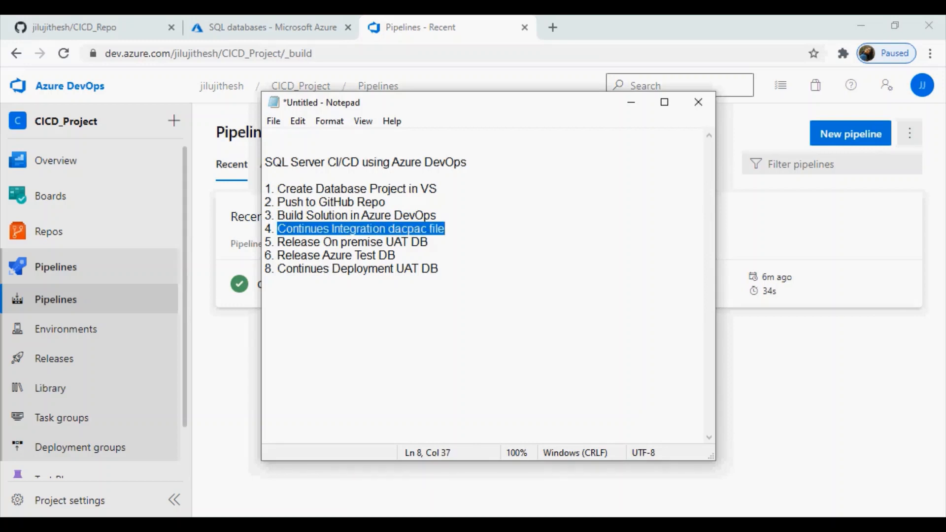
left_click(439, 269)
left_click(631, 102)
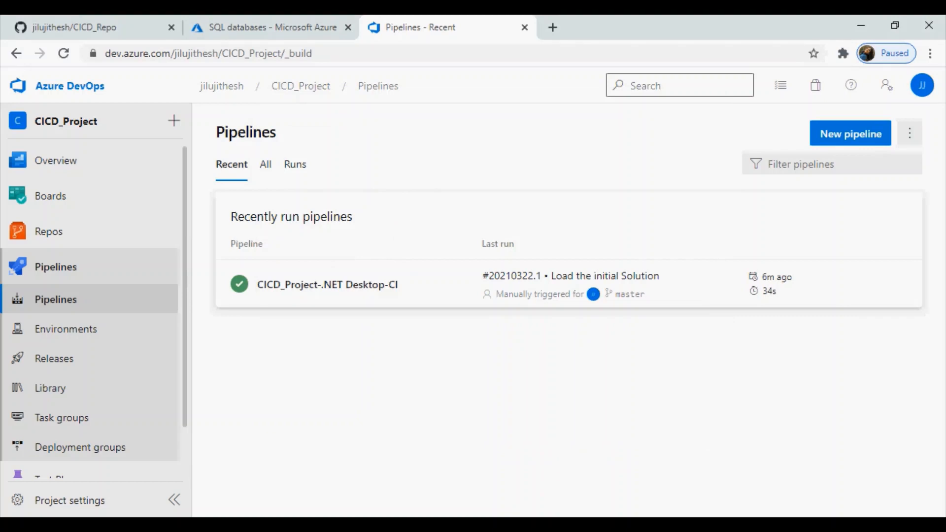
Edit CICD_Project-.NET Desktop-CI and enable its continuous integration trigger for CICD_Repo, keeping the branch filter including master.
left_click(328, 285)
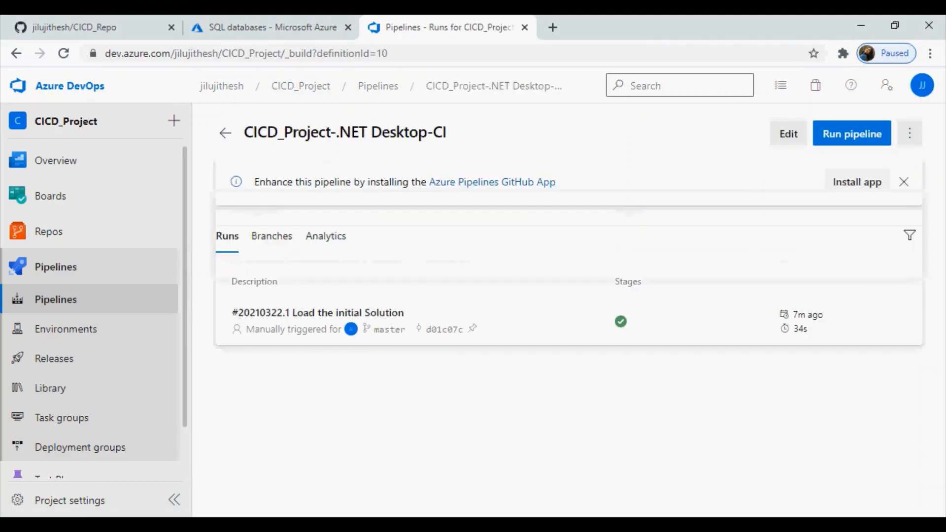
left_click(788, 134)
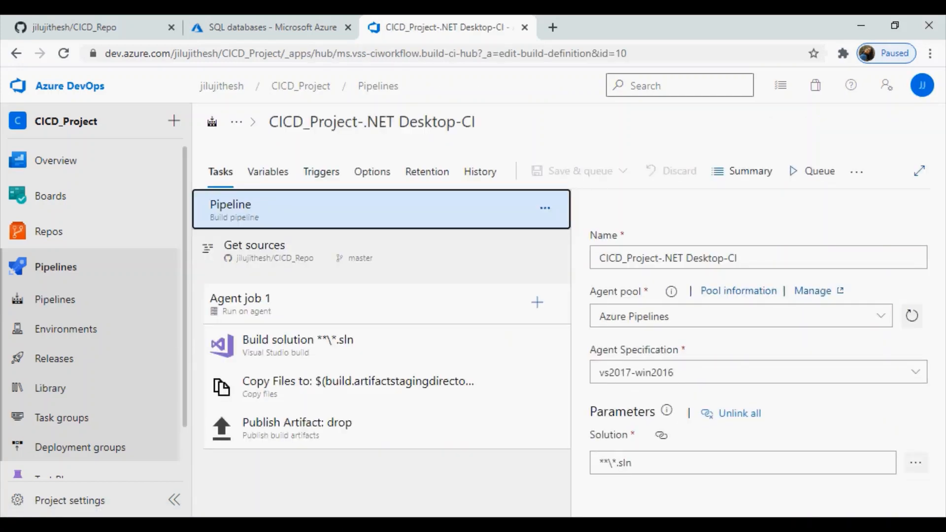
left_click(321, 172)
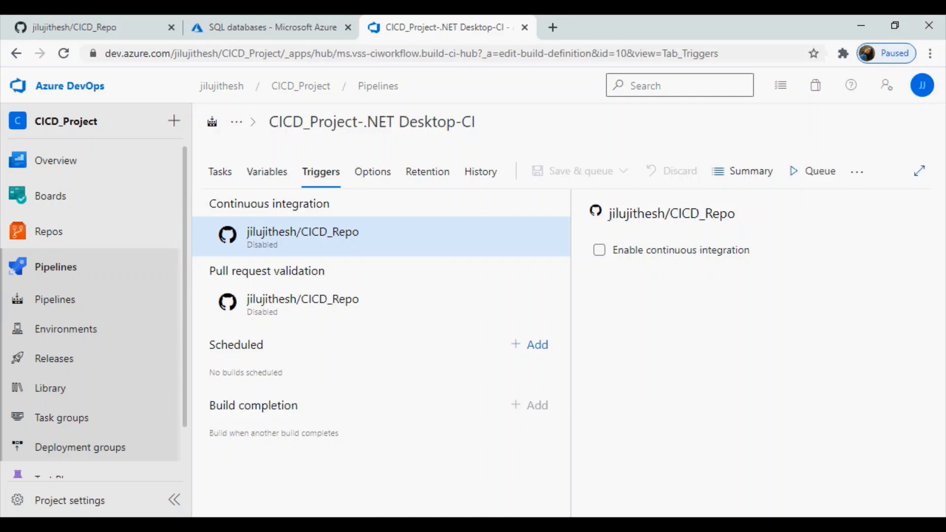
left_click(599, 250)
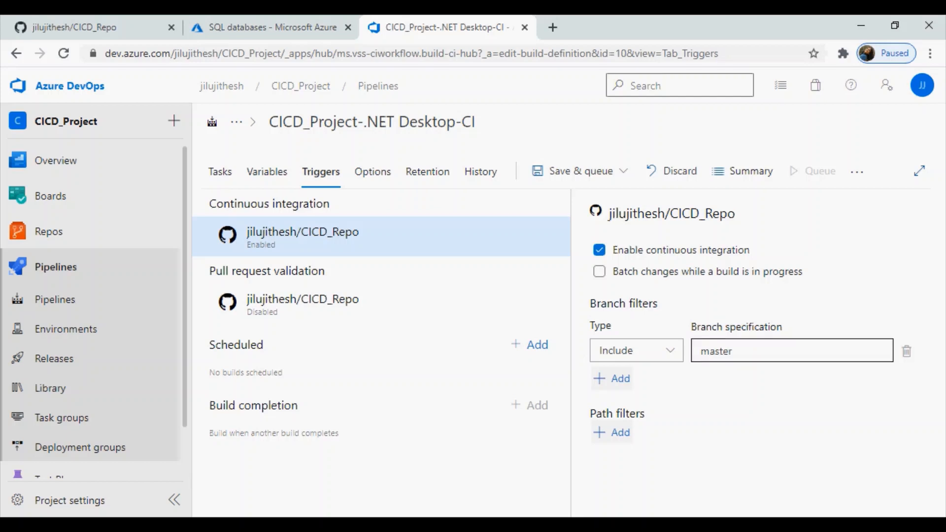
left_click(635, 351)
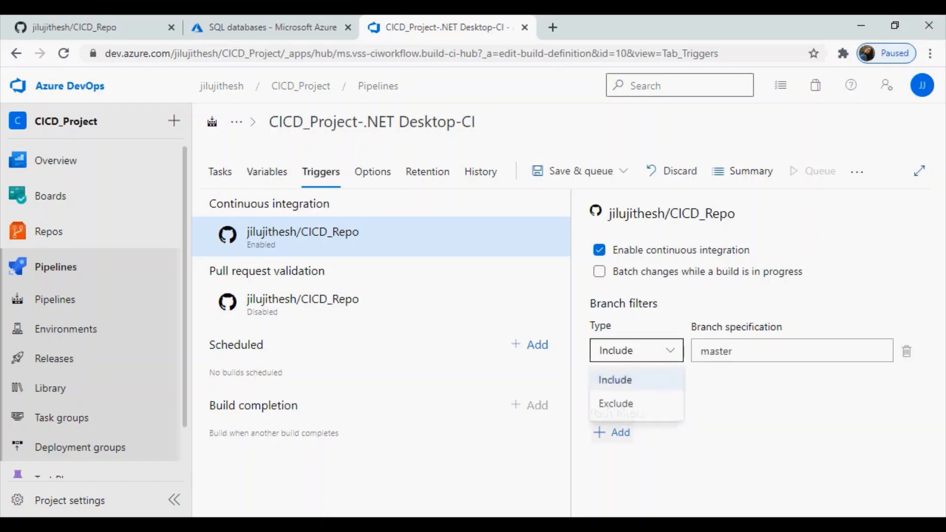
left_click(636, 350)
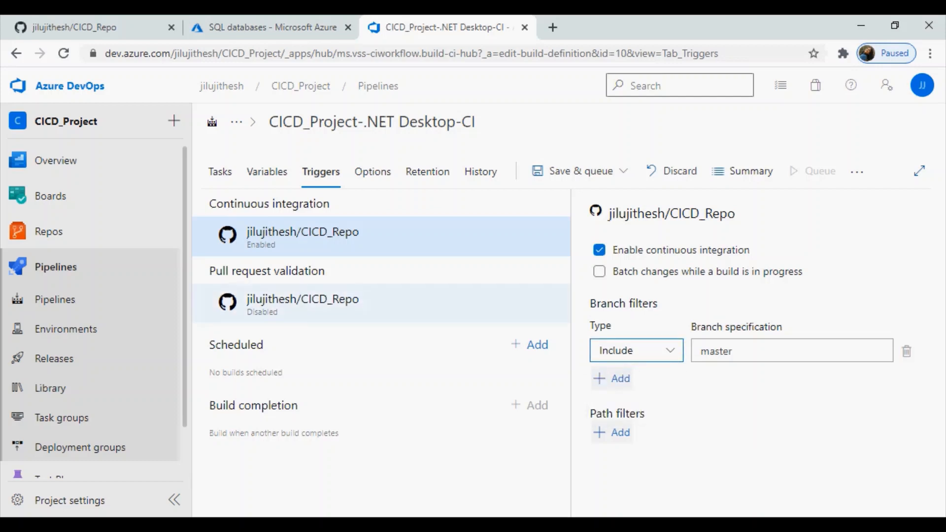
Enable pull request validation for CICD_Repo with master as the included branch, and review its fork options.
left_click(381, 303)
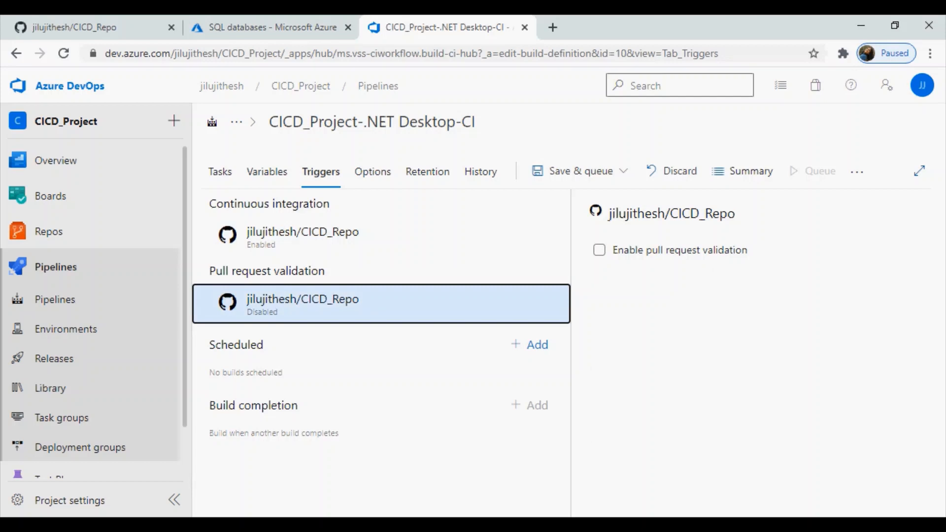
left_click(599, 250)
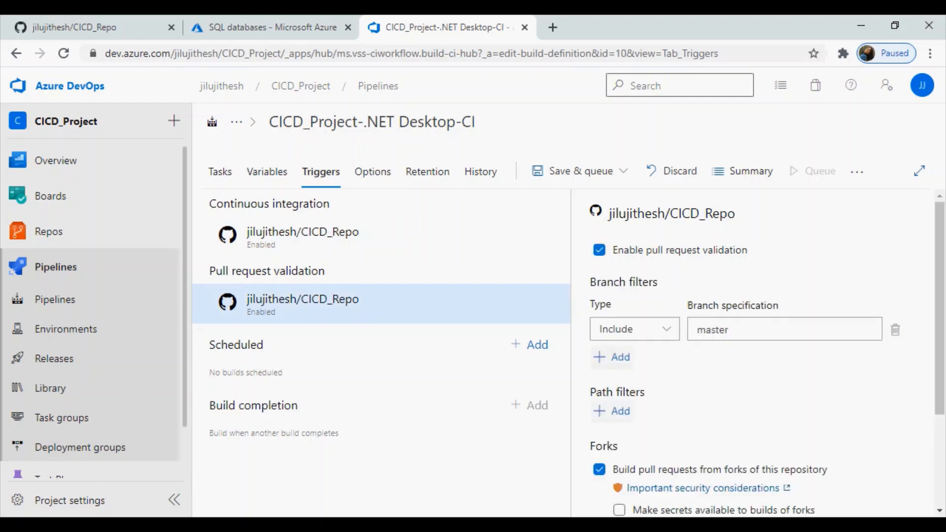
scroll(702, 488, "down", 3)
scroll(703, 487, "up", 3)
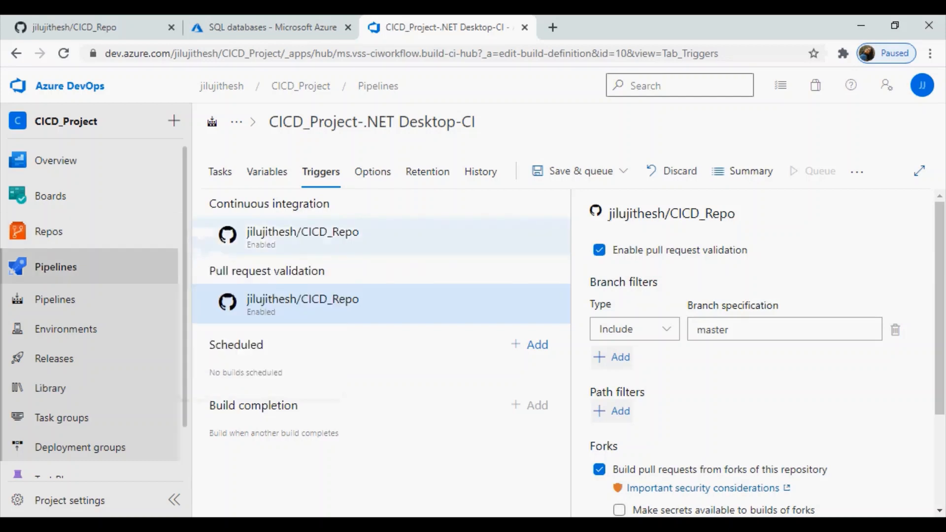
Save the build pipeline's trigger changes without queuing a run, using the comment "CI implemented".
left_click(55, 266)
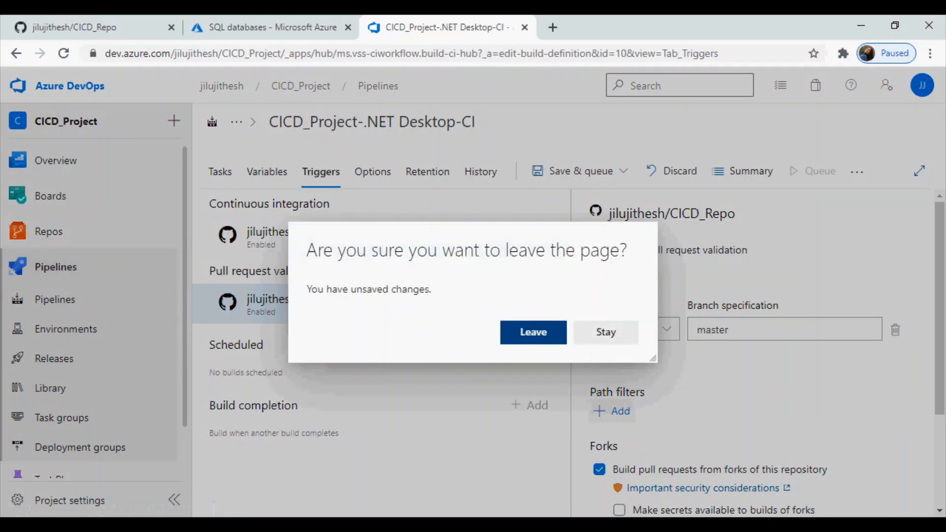
left_click(606, 332)
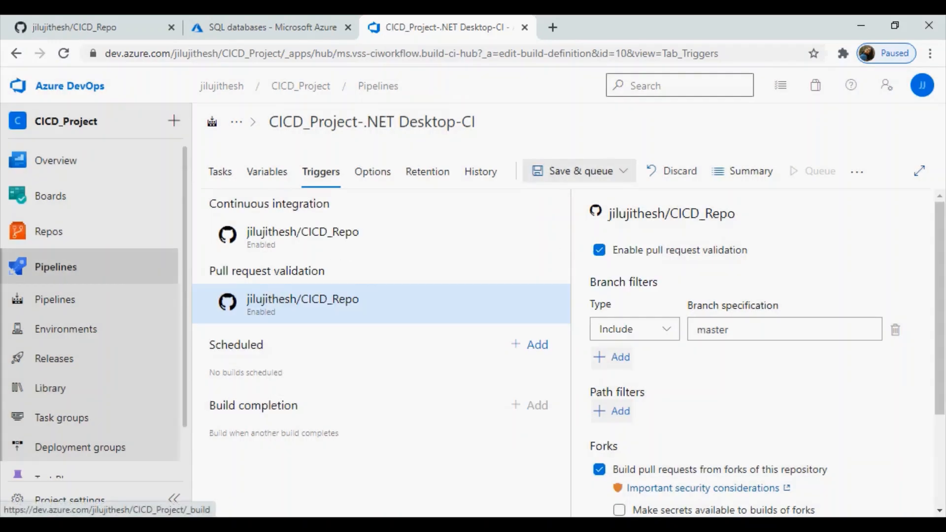
left_click(624, 171)
left_click(545, 222)
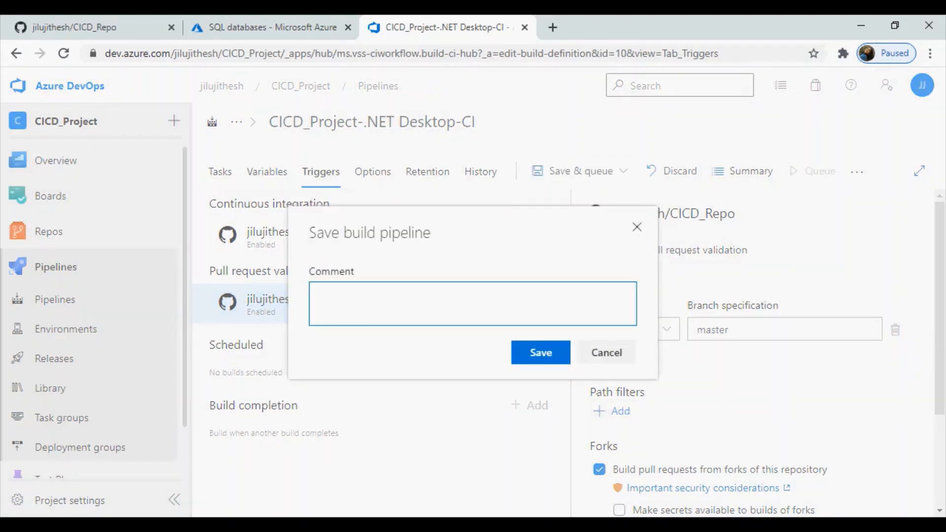
type("cons")
key("BackSpace")
key("BackSpace")
key("BackSpace")
type("I implemented")
left_click(530, 351)
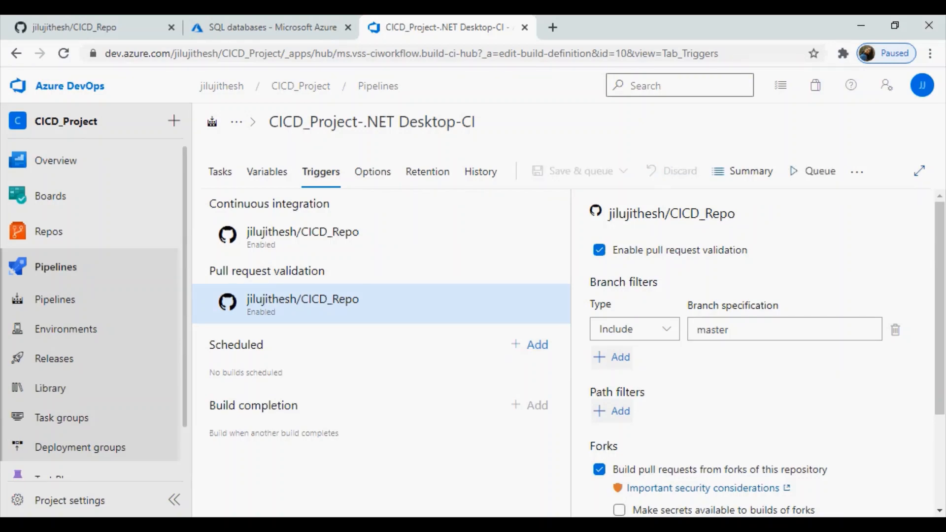
Switch to Visual Studio, open the SalesLT Address.sql table in the designer, and close the Output and Data Tools Operations panes.
key("alt+Tab")
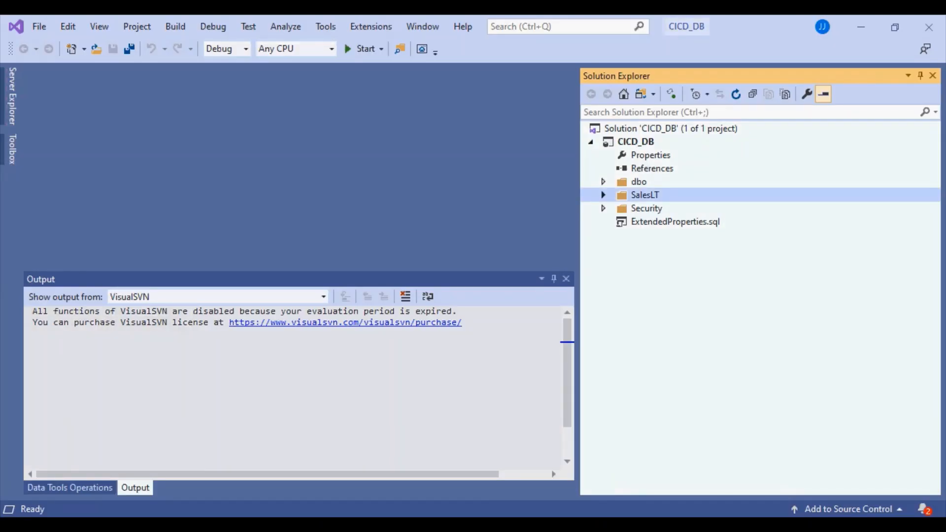
left_click(604, 195)
left_click(617, 209)
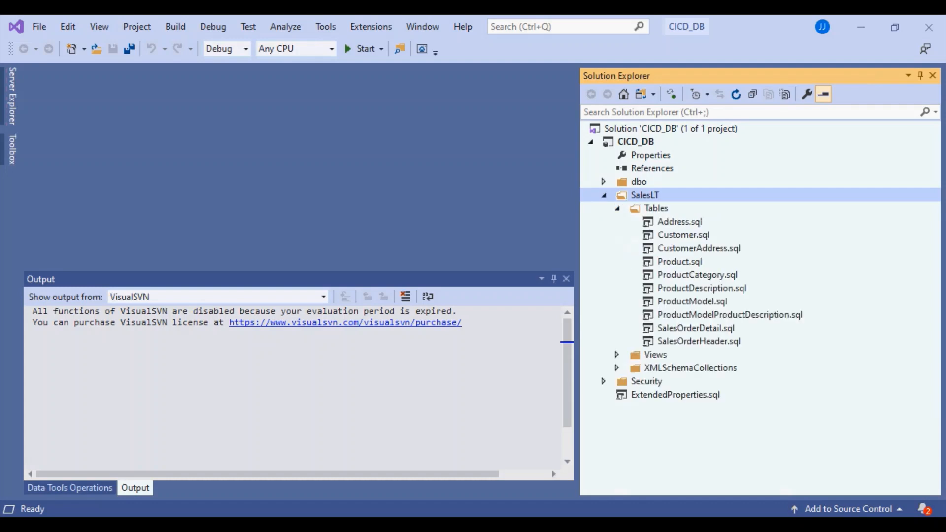
double_click(679, 222)
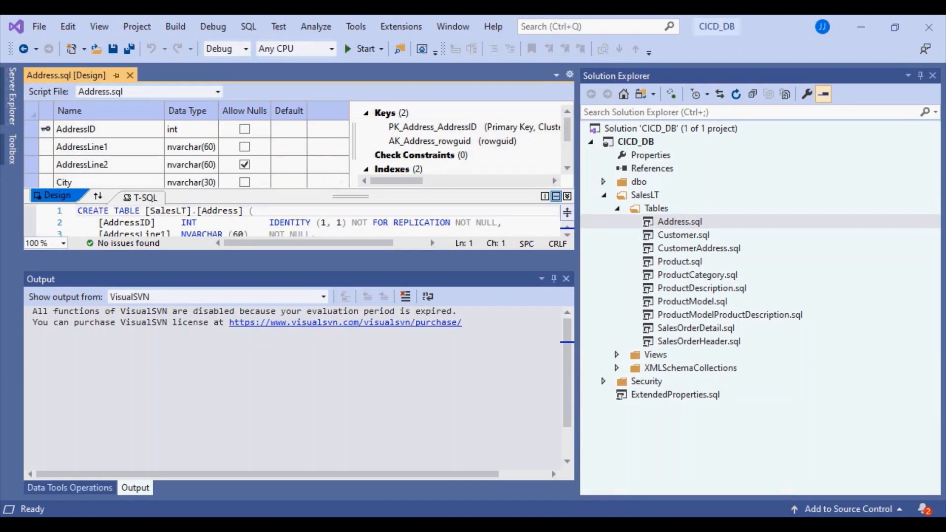
left_click(566, 279)
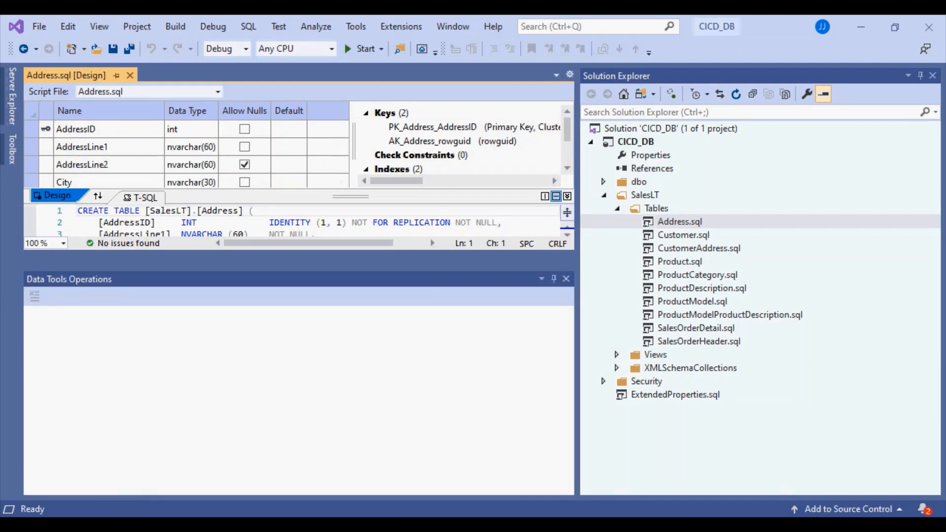
left_click(566, 279)
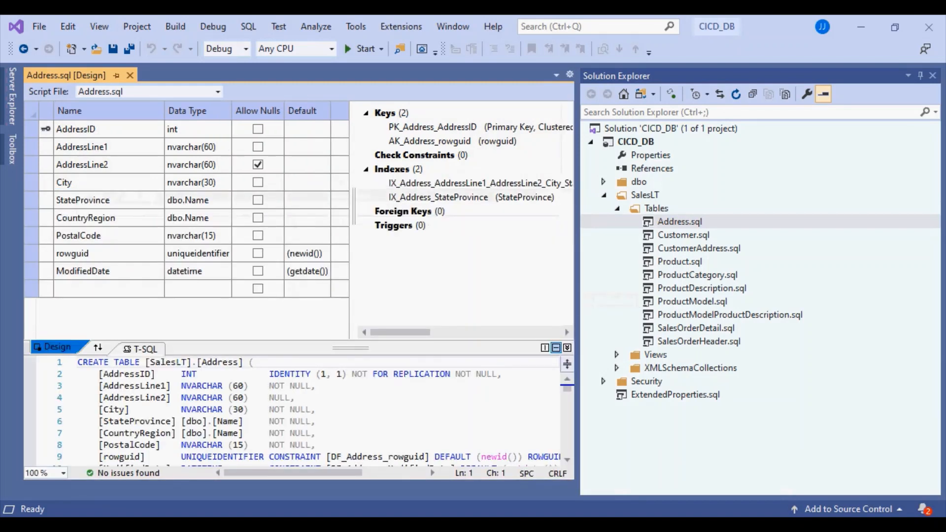
Add a nullable CreatedDate column of type datetime to the Address table and save the script.
left_click(108, 289)
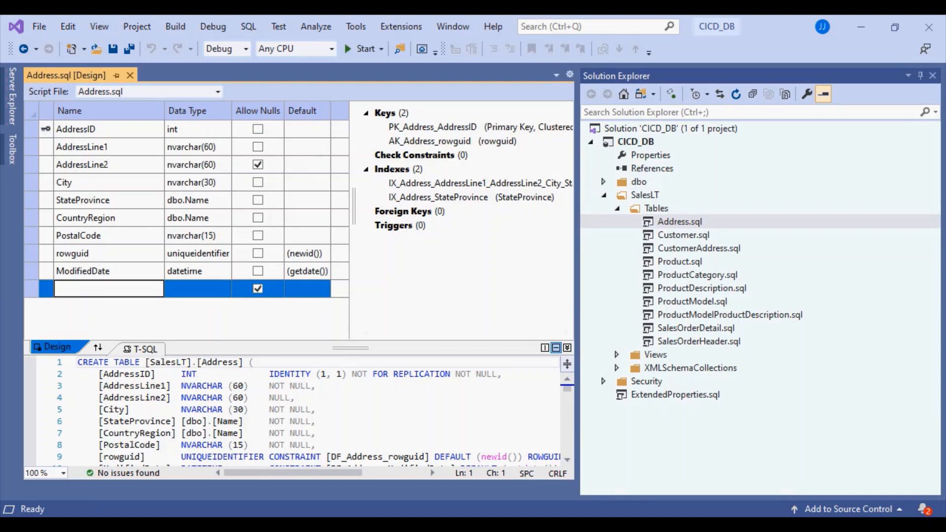
type("CreatedDat")
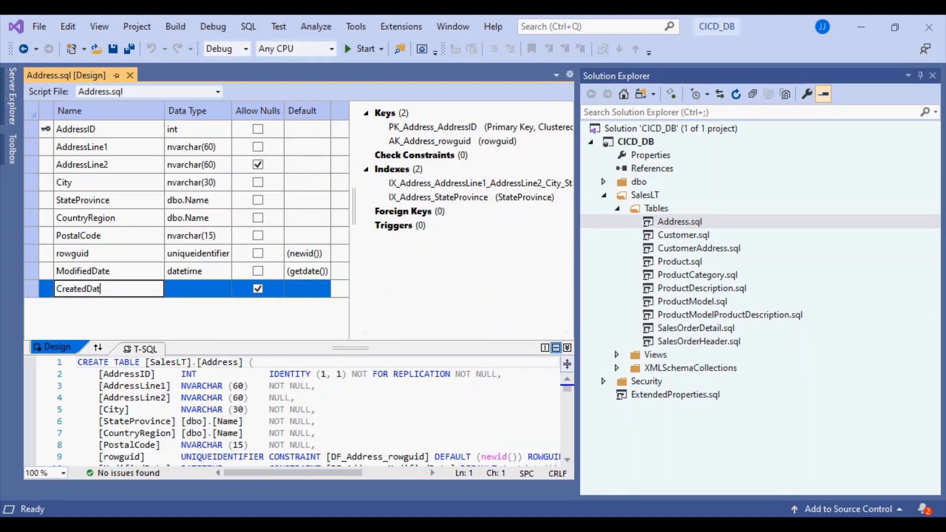
type("e")
key("Tab")
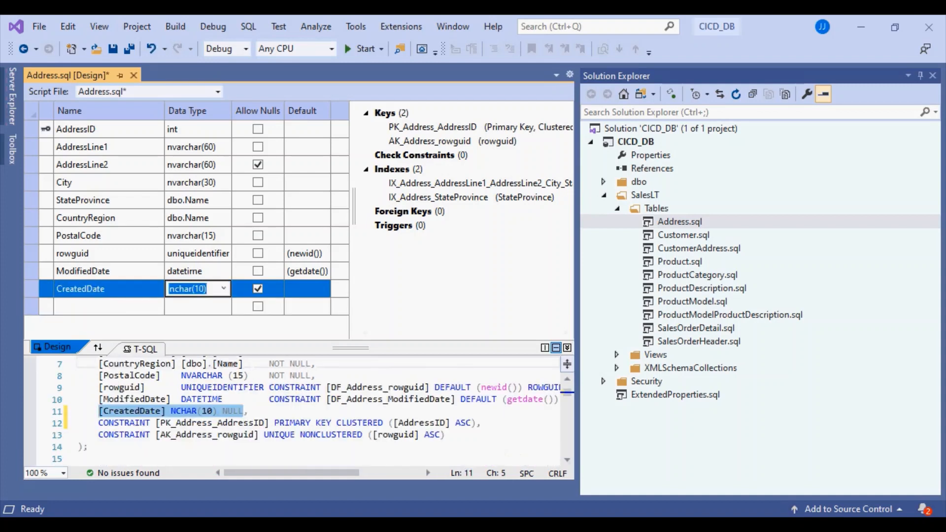
type("datetime")
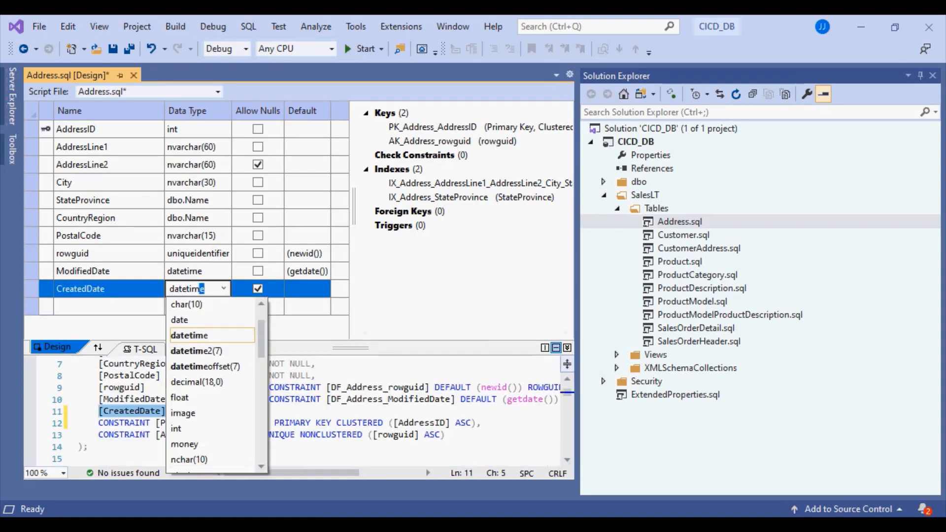
key("Return")
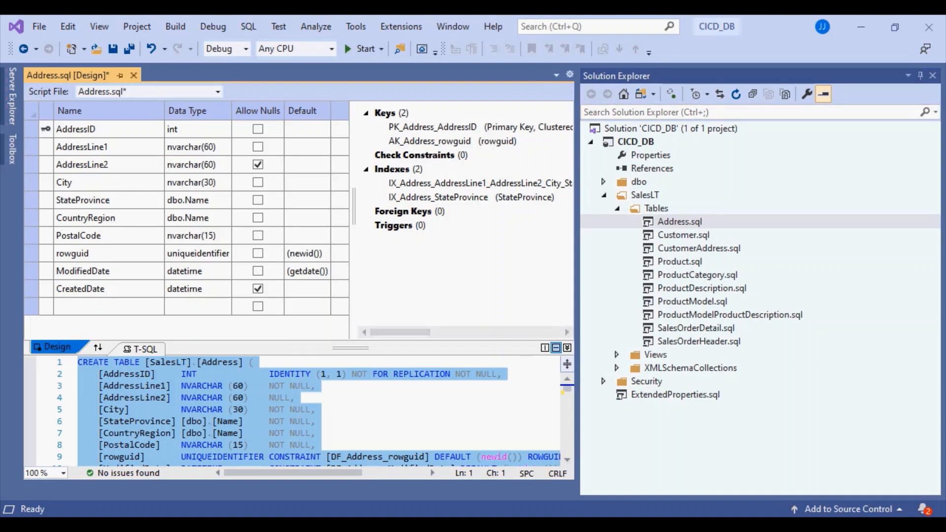
key("ctrl+s")
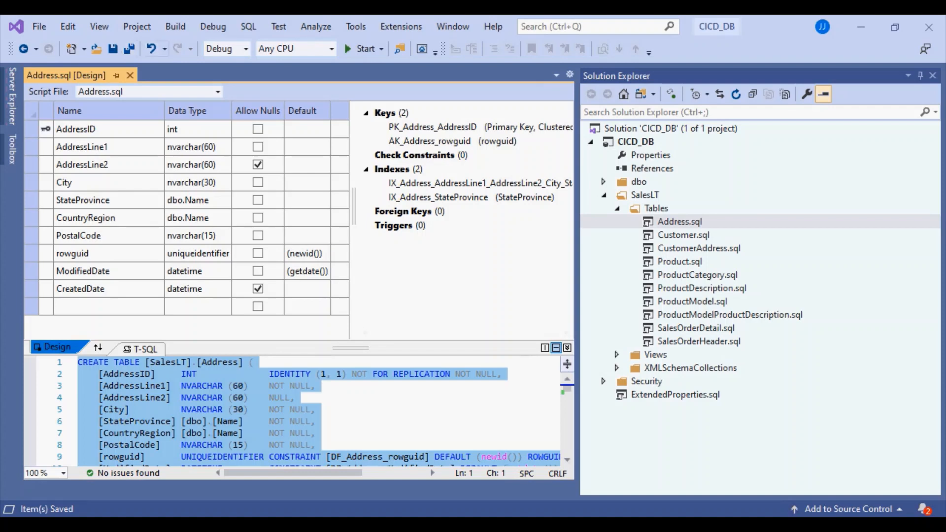
Switch to Git Gui and review the unstaged changes in Address.sql, CICD_DB.sqlproj and the .suo file.
key("alt+Tab")
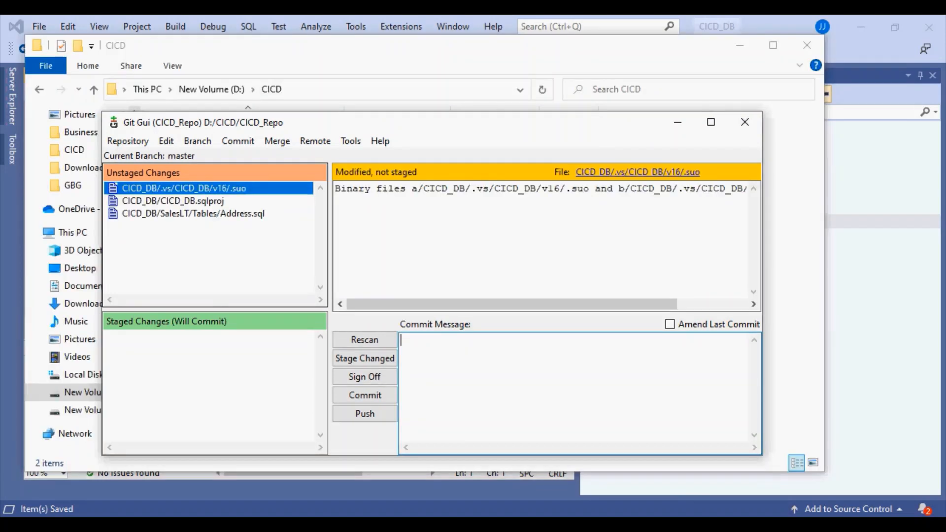
left_click(193, 214)
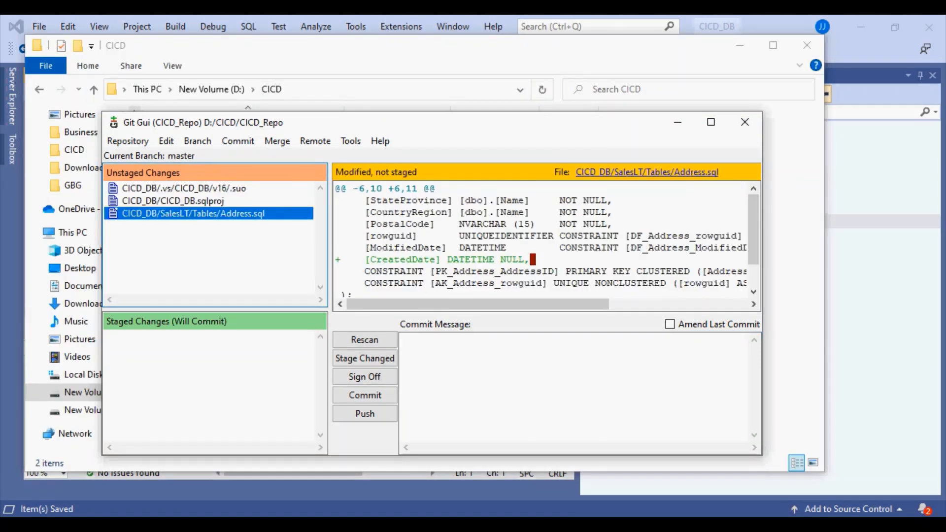
left_click_drag(365, 260, 524, 259)
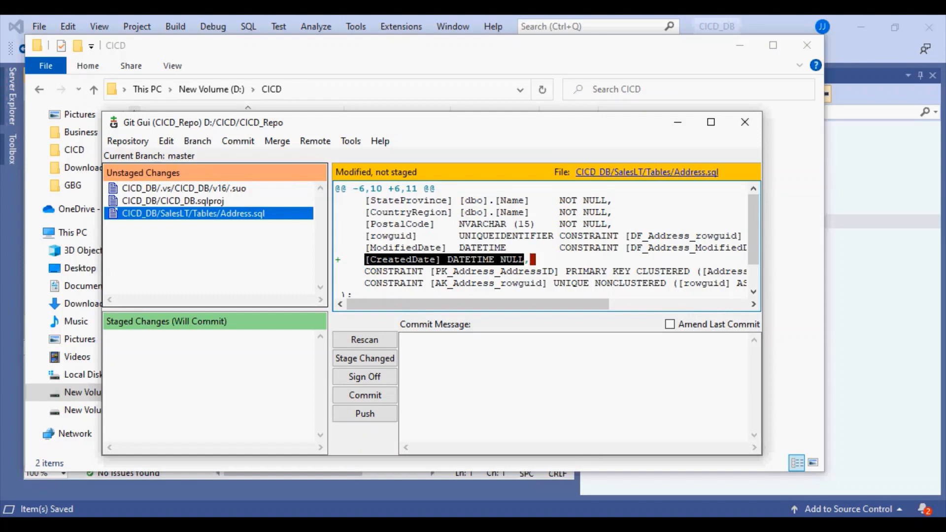
left_click(173, 201)
left_click(184, 189)
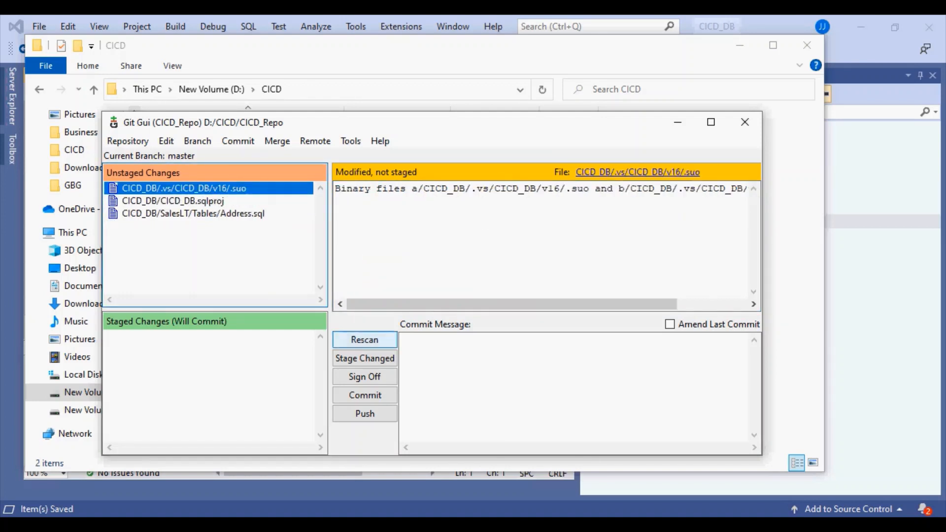
Stage all changed files and commit them to master with the message "New Column is added in Address table".
left_click(365, 359)
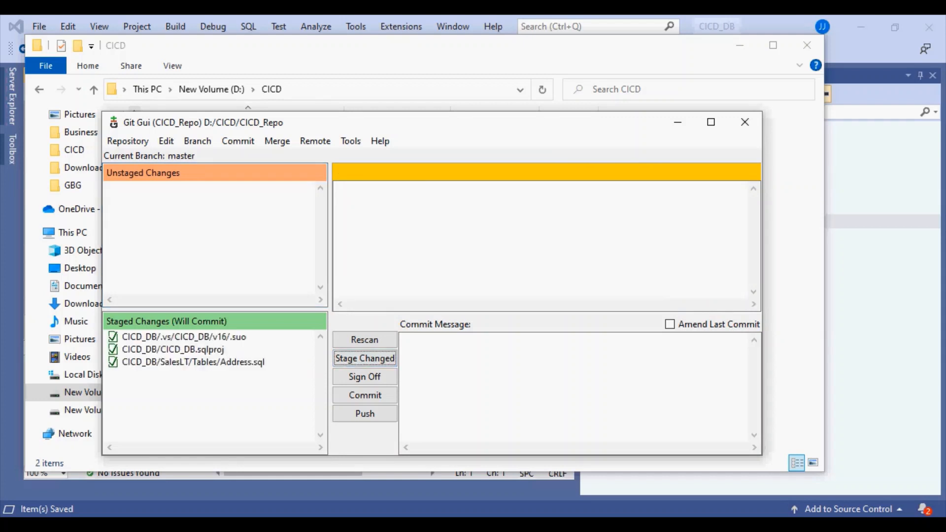
left_click(456, 377)
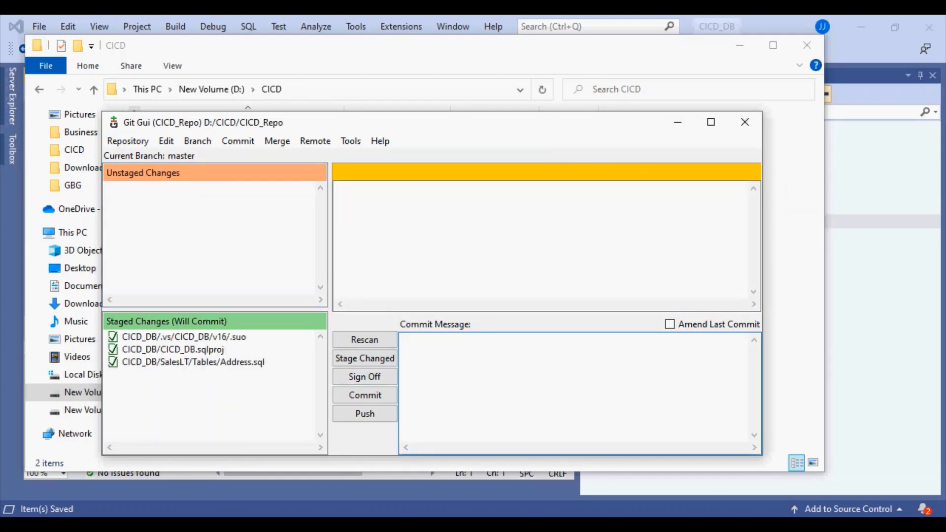
type("New ")
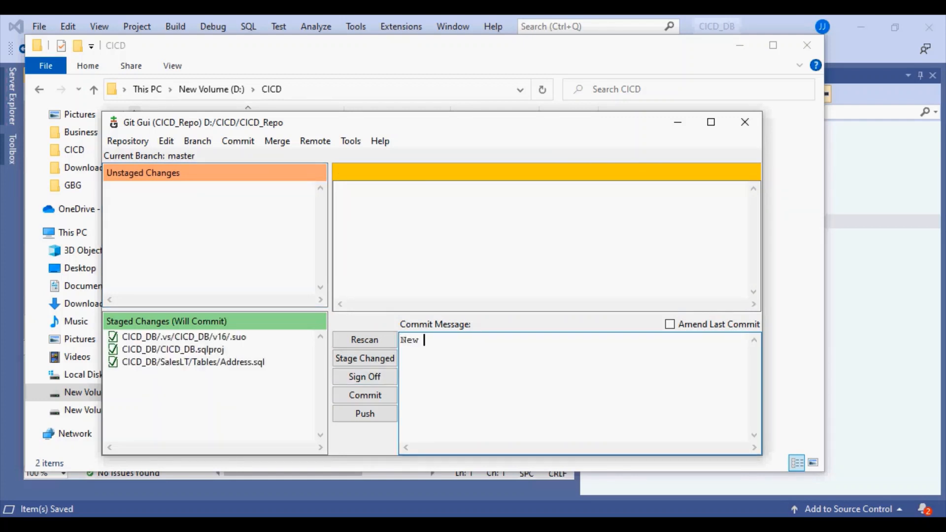
type("Column is added ")
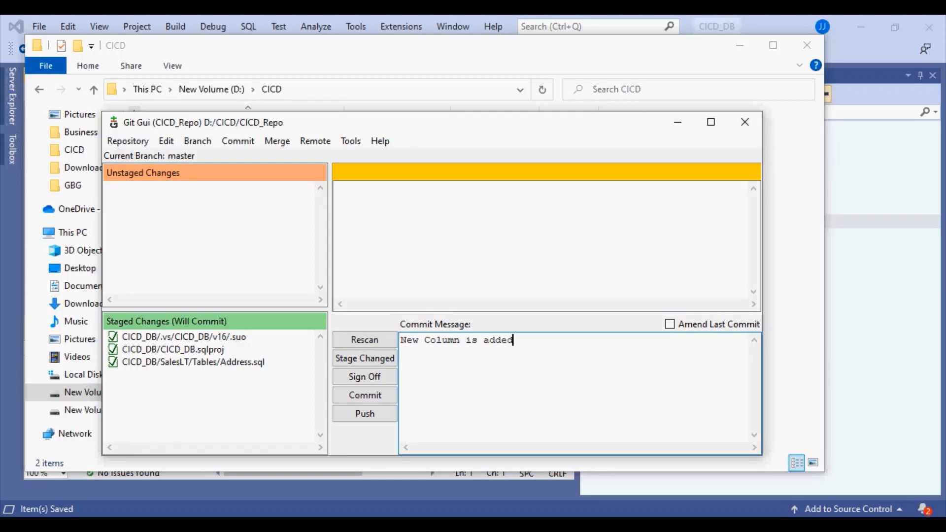
type("in Address table")
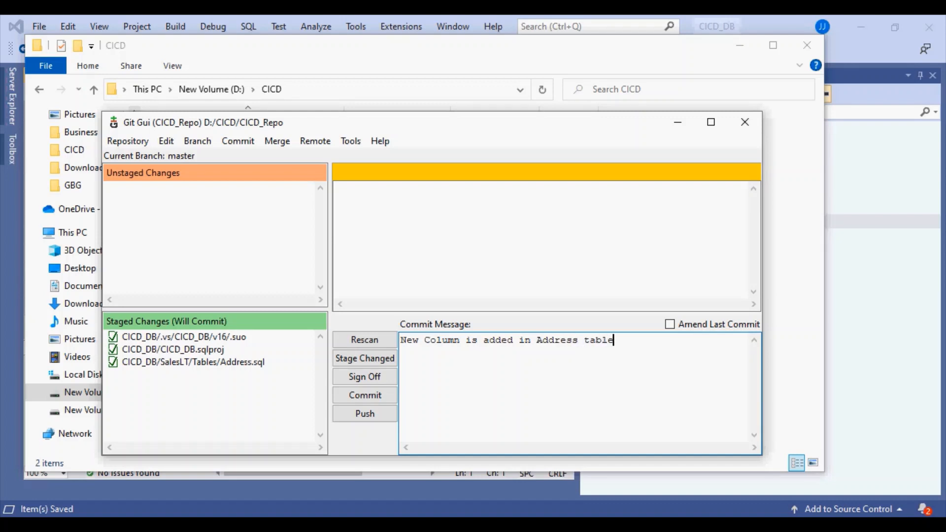
key("ctrl+Return")
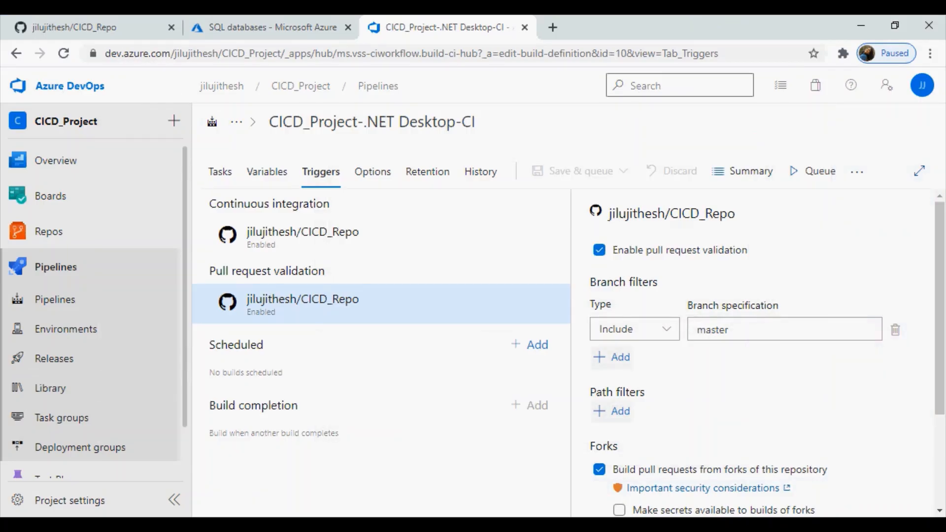
Switch to the browser and examine the column definitions of CICD_DB/SalesLT/Tables/Address.sql in the GitHub repository.
left_click(97, 28)
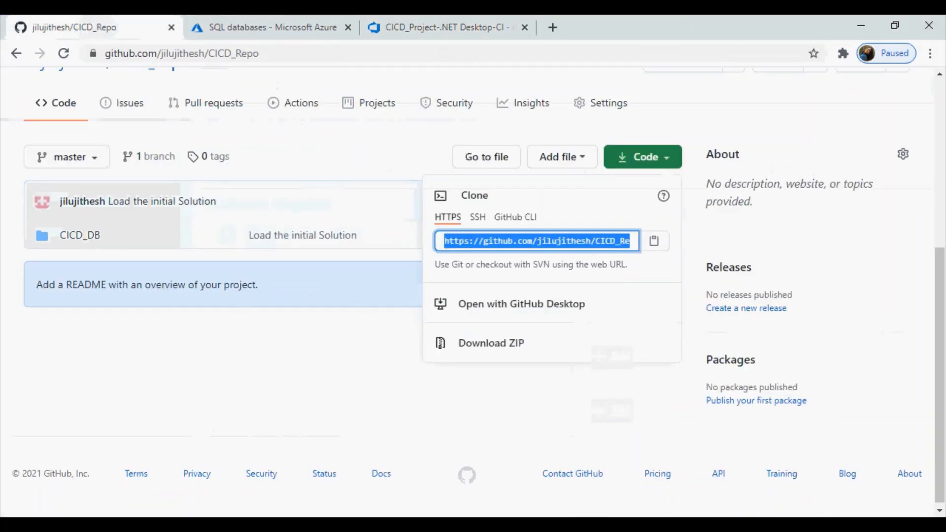
left_click(81, 236)
scroll(207, 237, "down", 8)
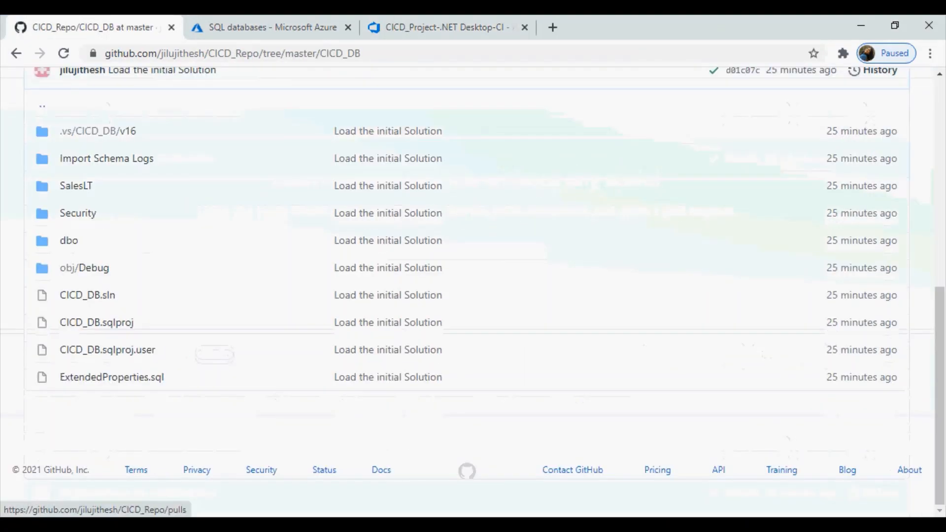
left_click(76, 186)
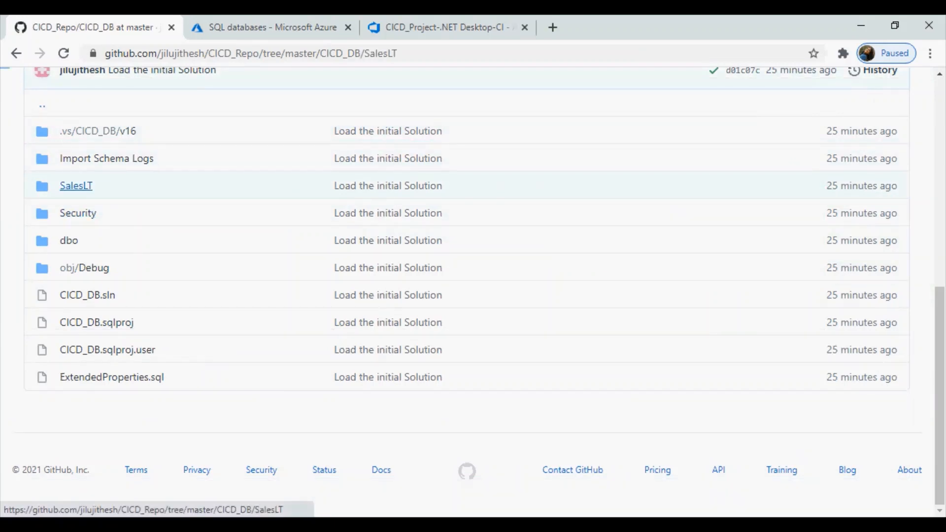
scroll(77, 197, "down", 5)
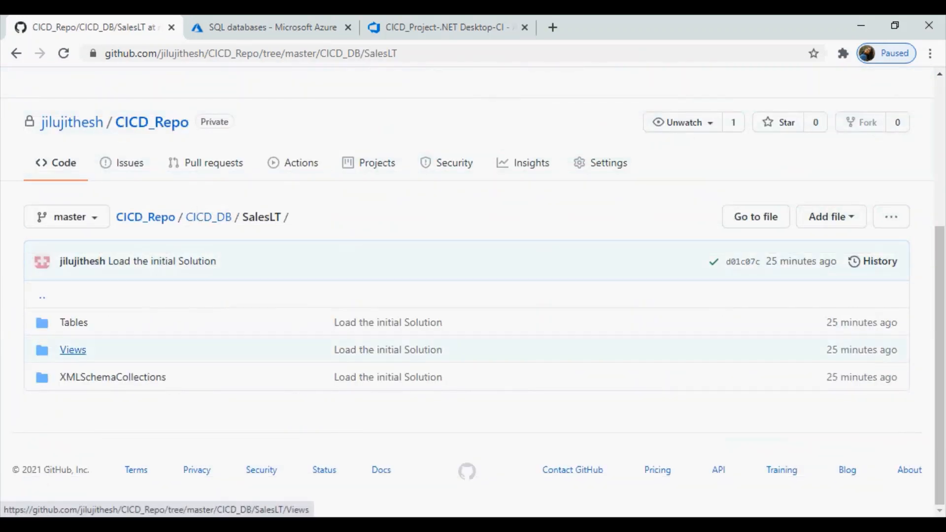
left_click(74, 323)
scroll(74, 296, "down", 5)
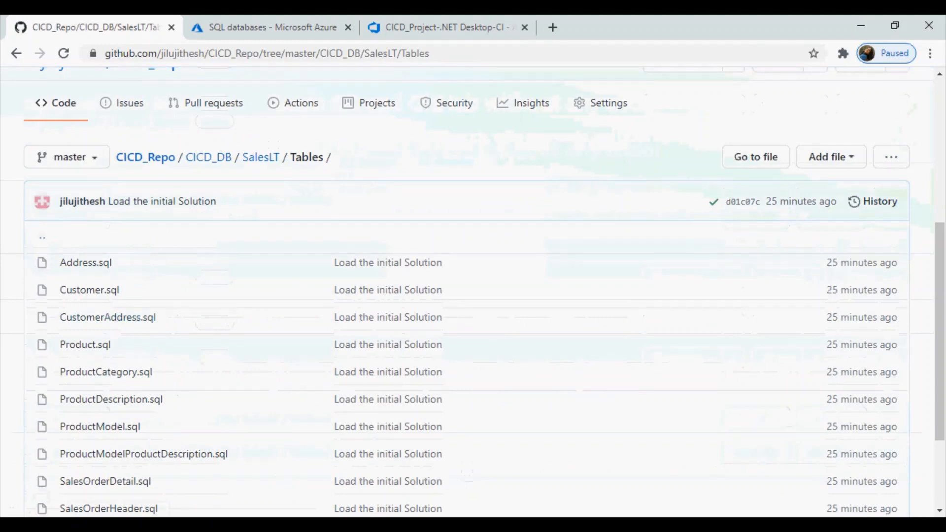
left_click(85, 262)
scroll(473, 296, "down", 8)
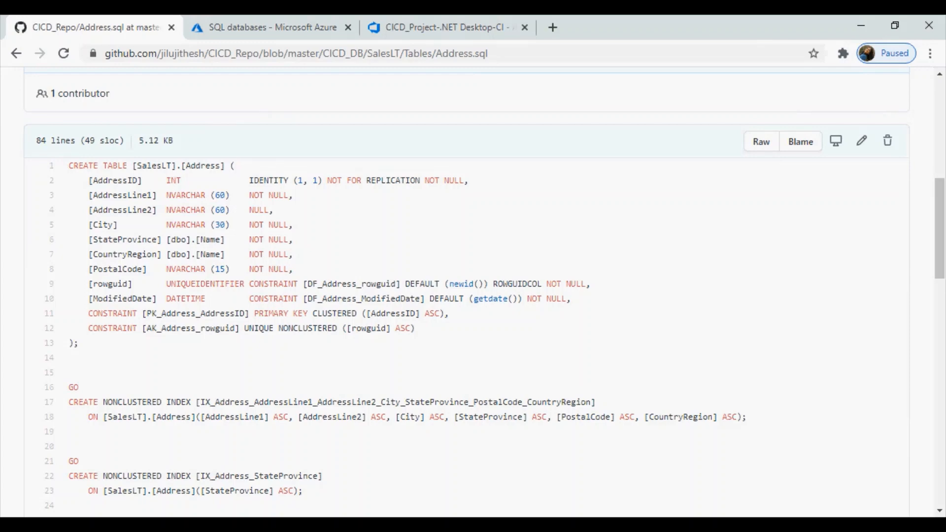
Push the master branch from Git Gui to the CICD_Repo base URL copied from the GitHub page, and close the push report.
key("alt+Tab")
left_click(365, 414)
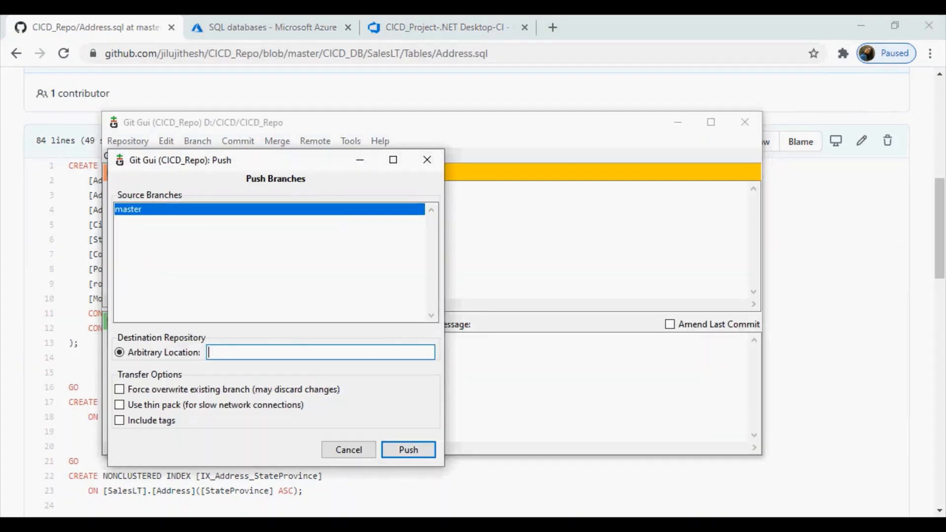
left_click(316, 53)
left_click(260, 53)
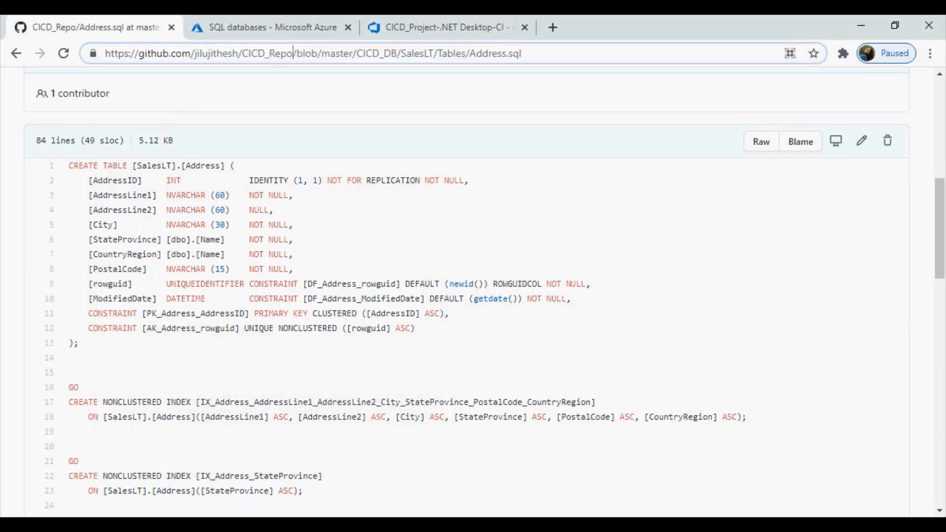
mouse_move(287, 54)
left_mouse_down()
mouse_move(105, 53)
mouse_move(294, 53)
left_mouse_up()
key("ctrl+c")
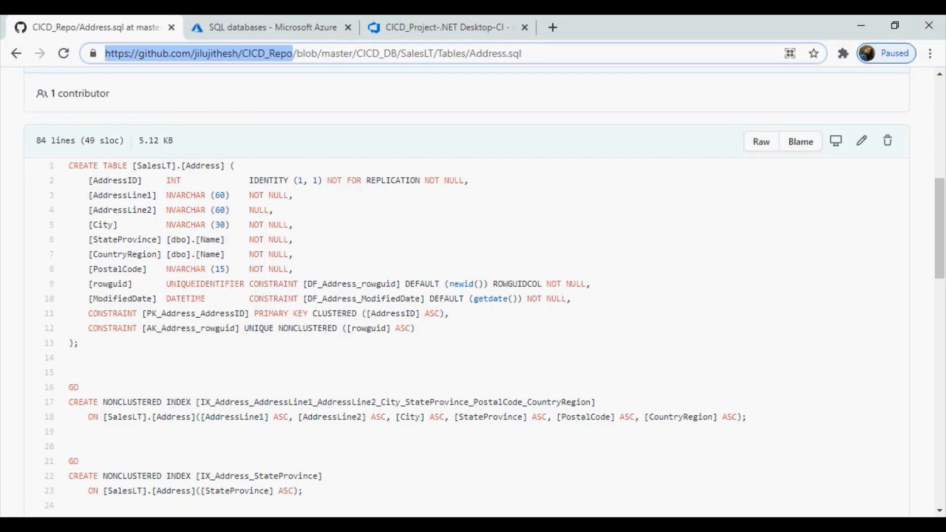
left_click(599, 526)
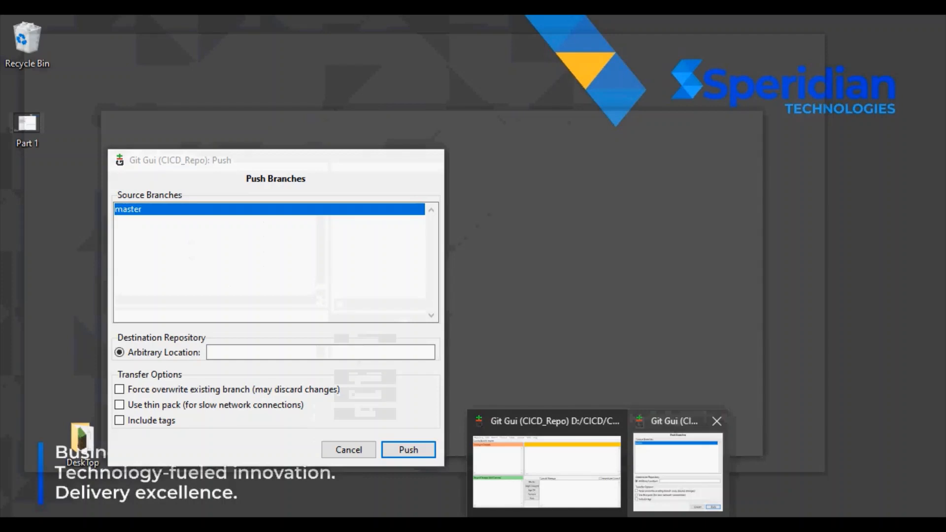
left_click(683, 470)
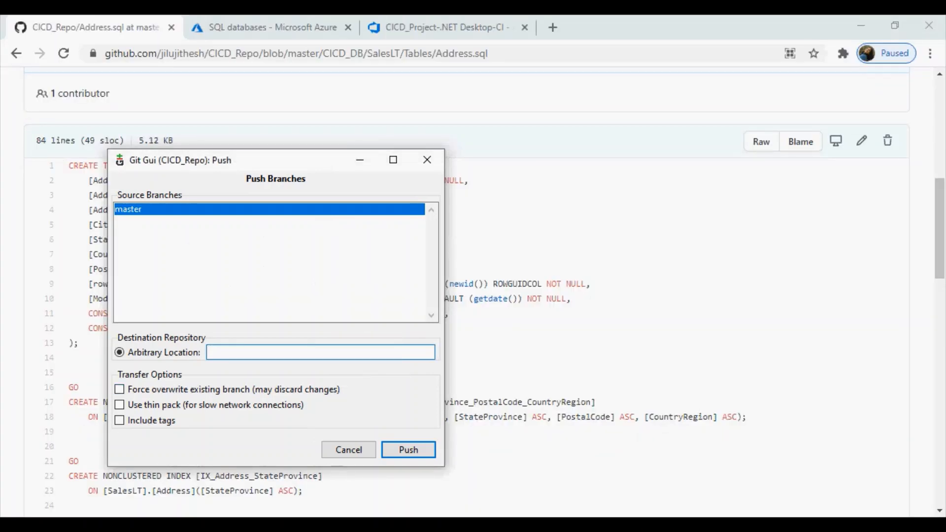
key("ctrl+v")
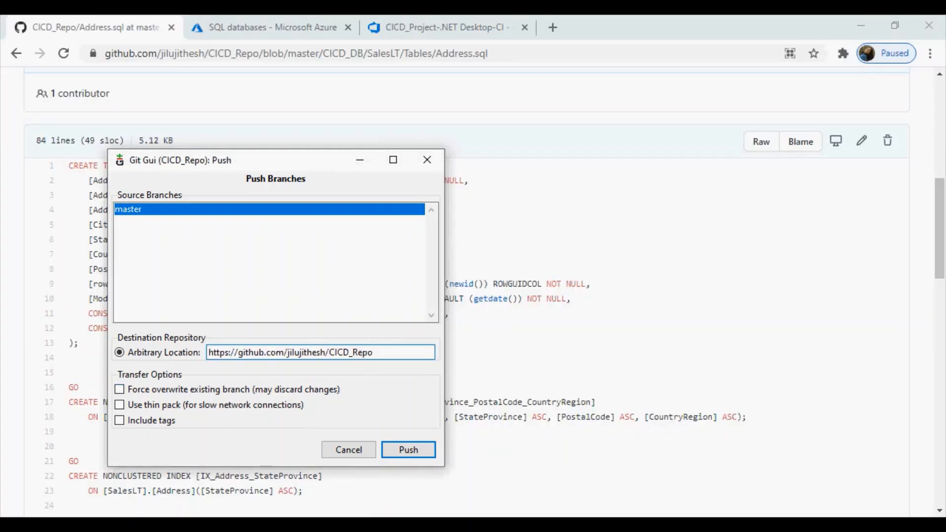
key("Return")
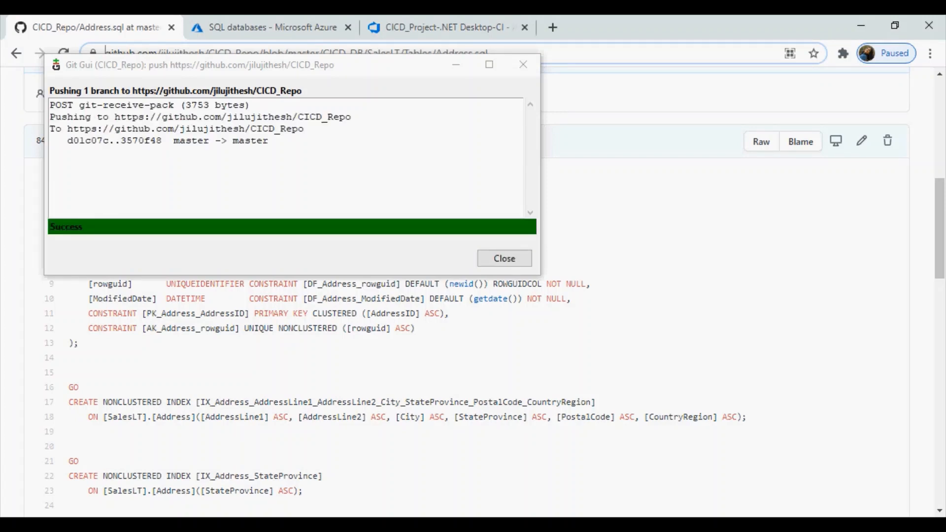
key("Return")
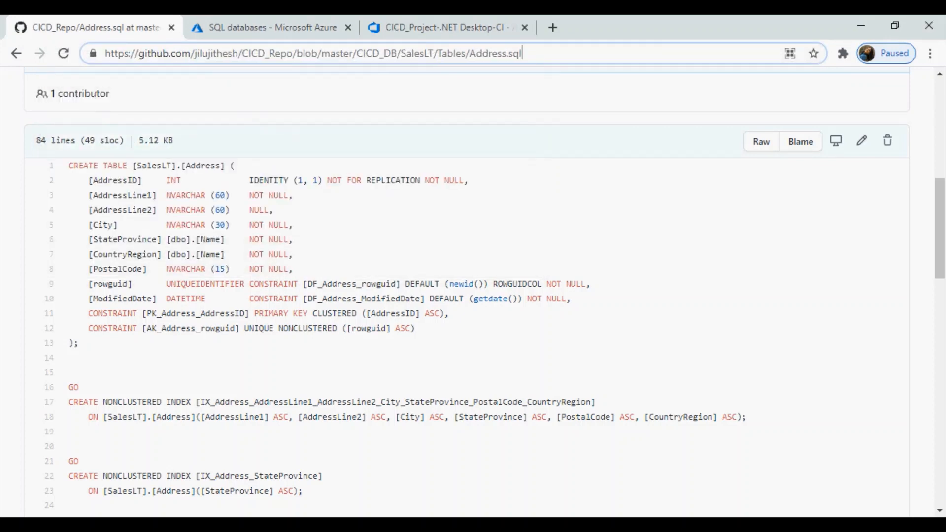
Reload Address.sql in the GitHub repository and check its table definition for the pushed CreatedDate column.
key("Return")
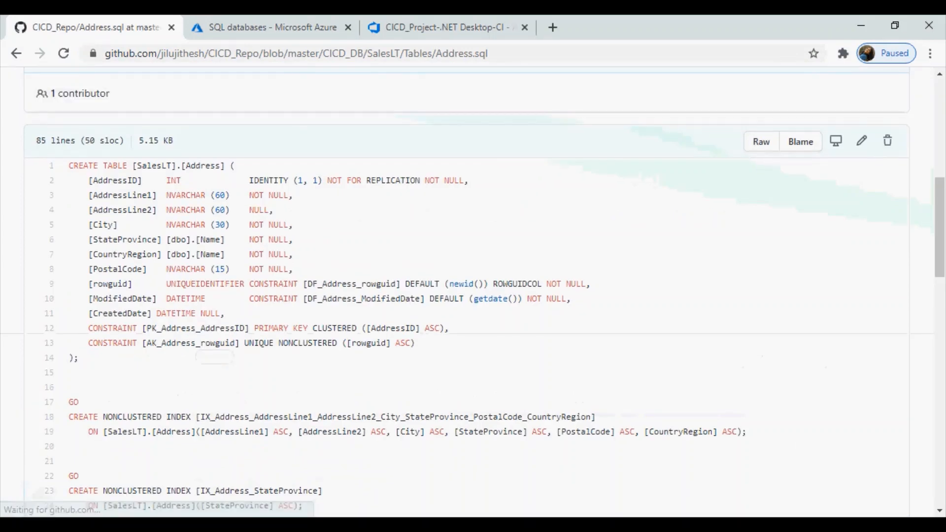
left_click_drag(89, 313, 164, 313)
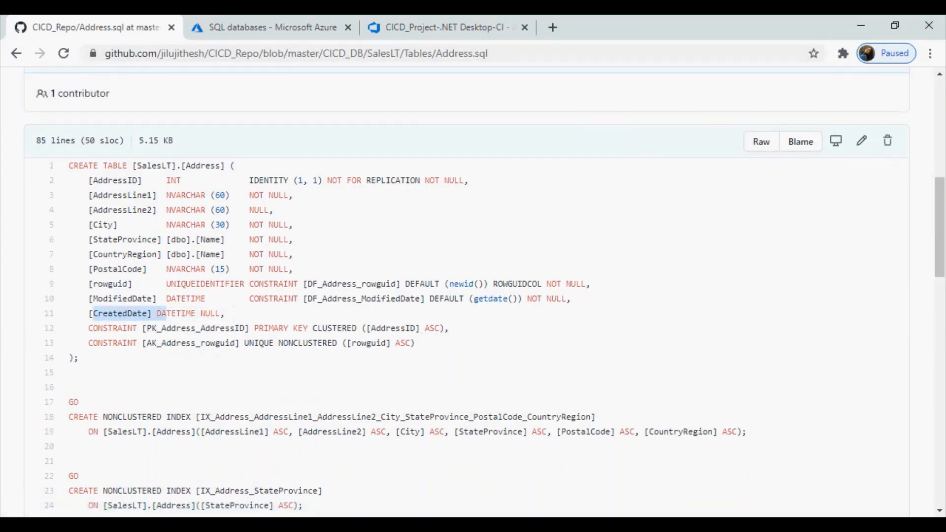
left_click(166, 314)
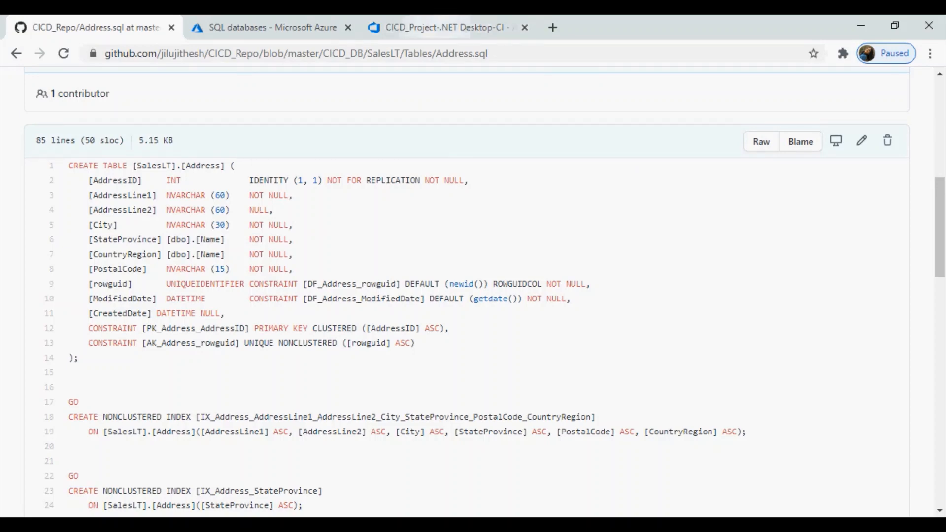
Switch to Azure DevOps and open the Agent job 1 logs of the "New Column is added in Address table" pipeline run.
left_click(439, 27)
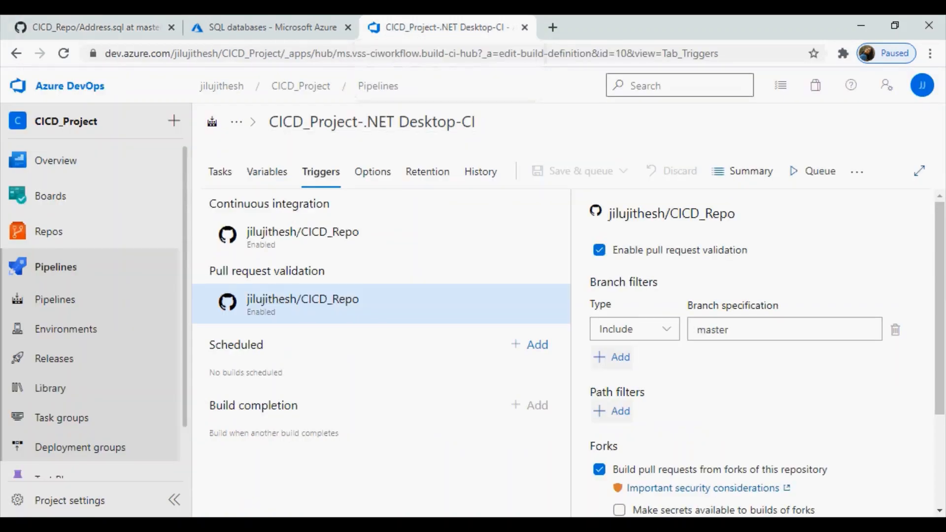
left_click(57, 161)
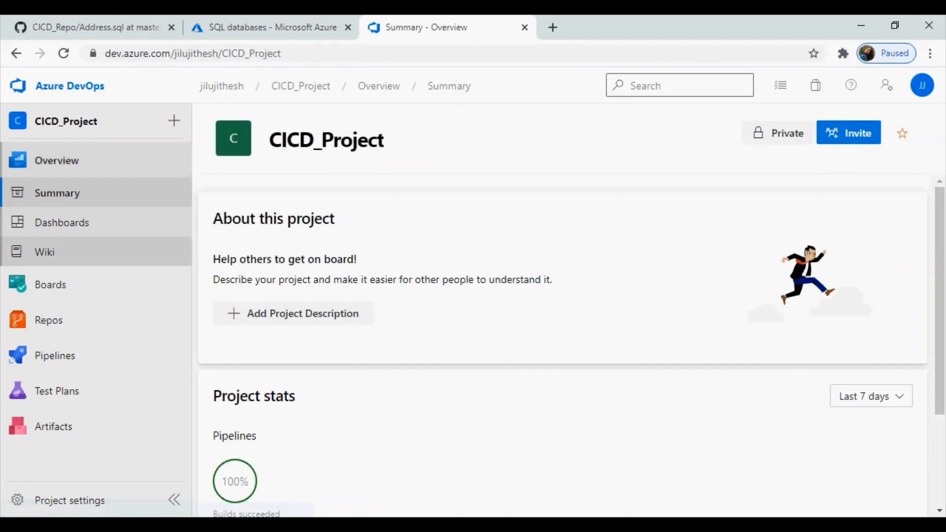
left_click(55, 356)
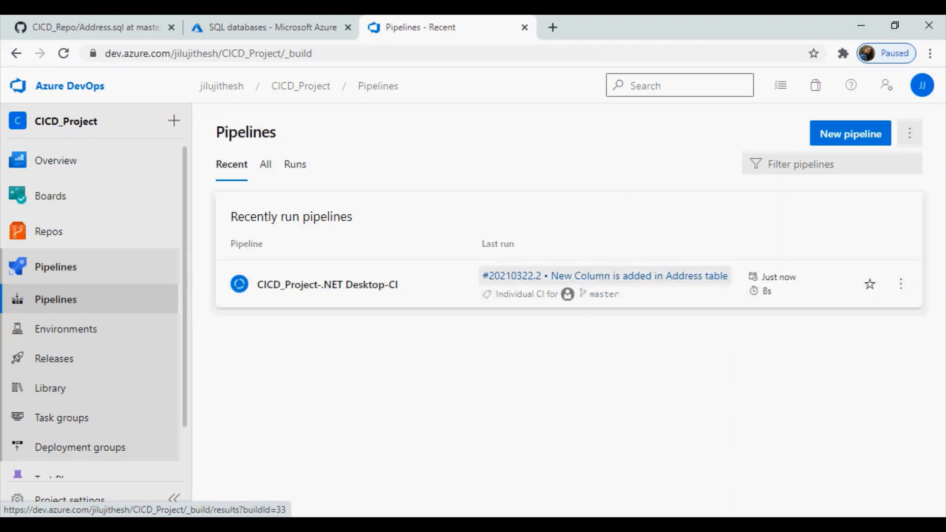
left_click(605, 276)
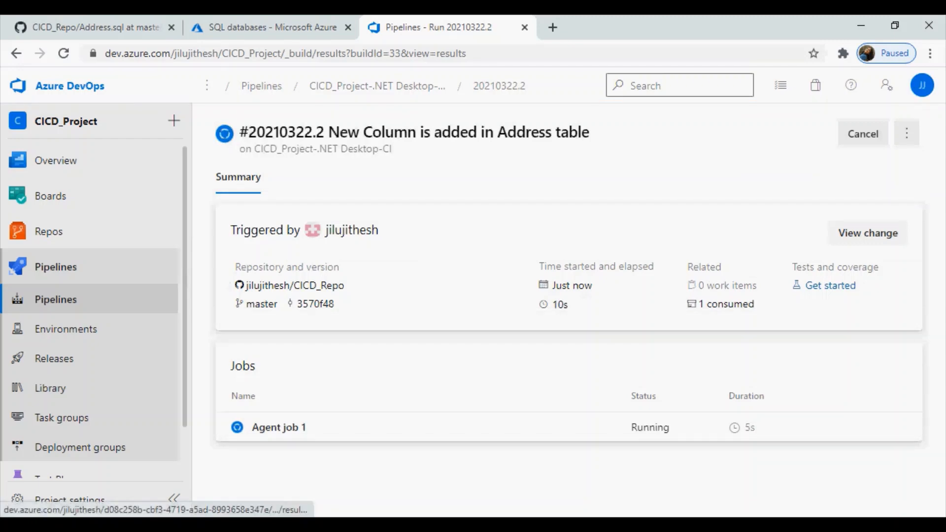
left_click(279, 427)
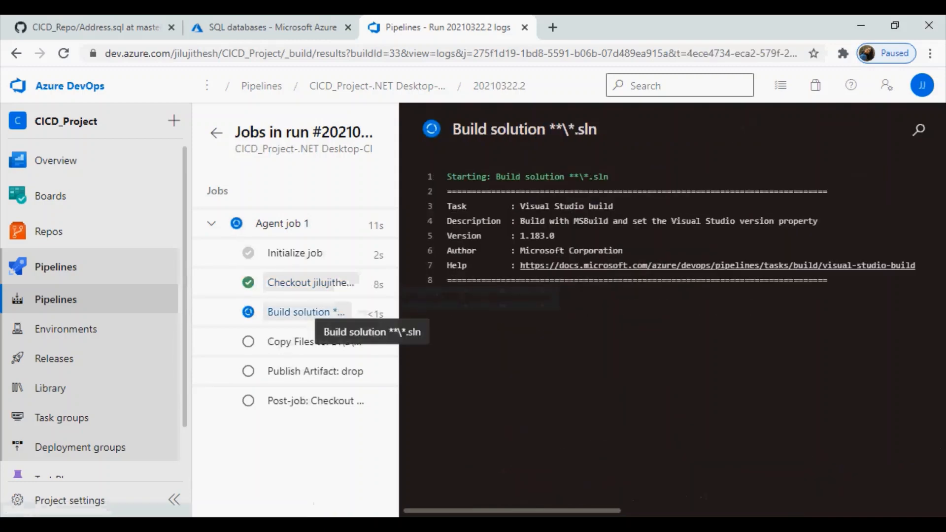
View the Build solution log, and read the CICD_Repo checkout log through to its closing lines.
left_click(315, 313)
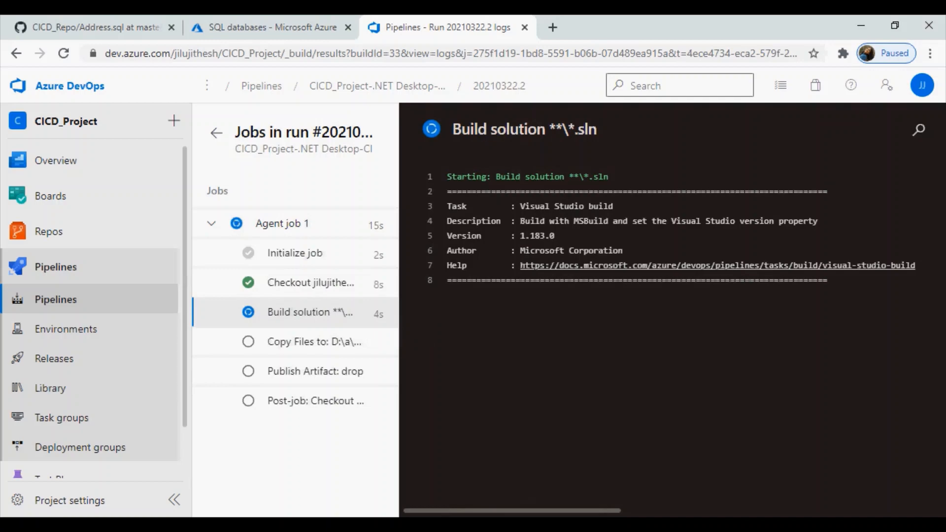
left_click(310, 283)
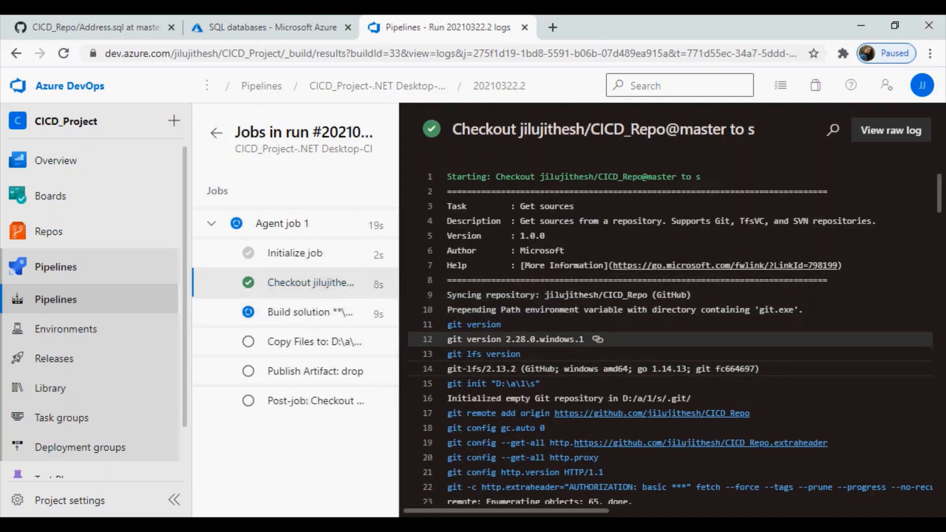
scroll(670, 328, "down", 20)
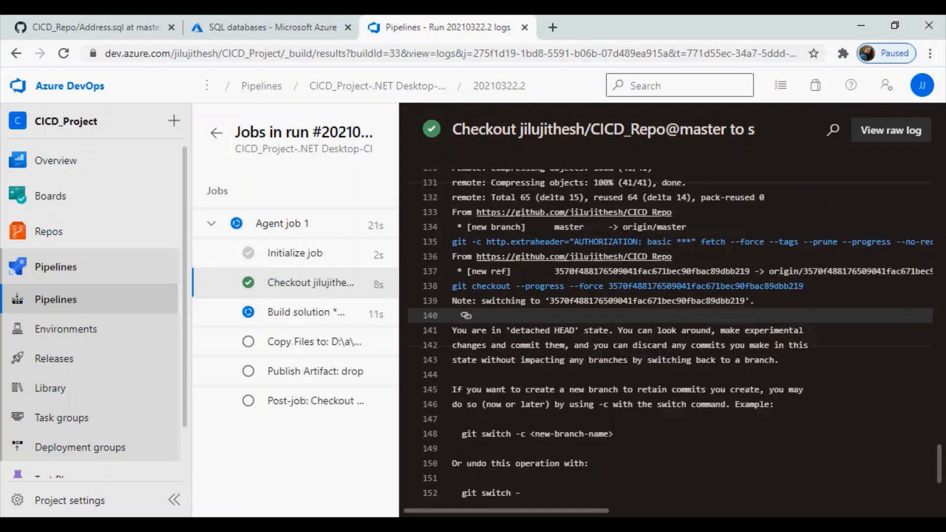
scroll(670, 316, "down", 2)
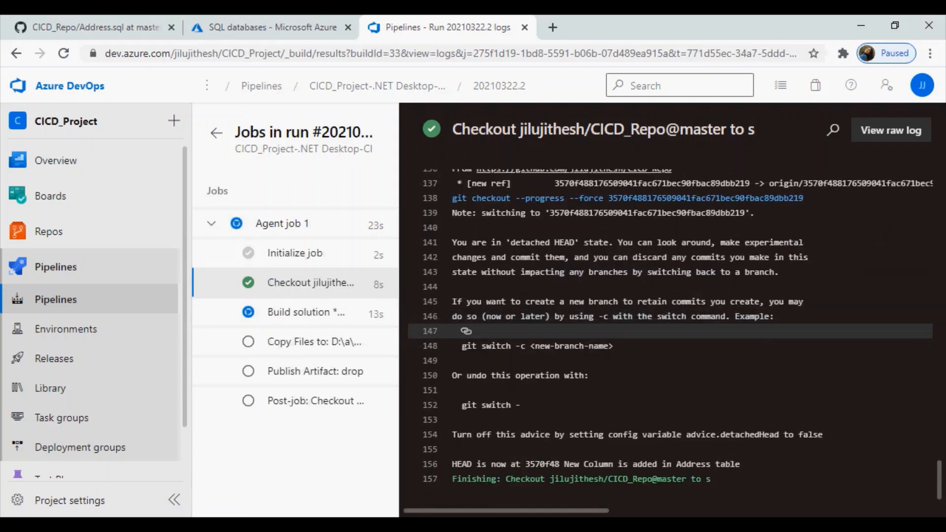
scroll(670, 331, "up", 3)
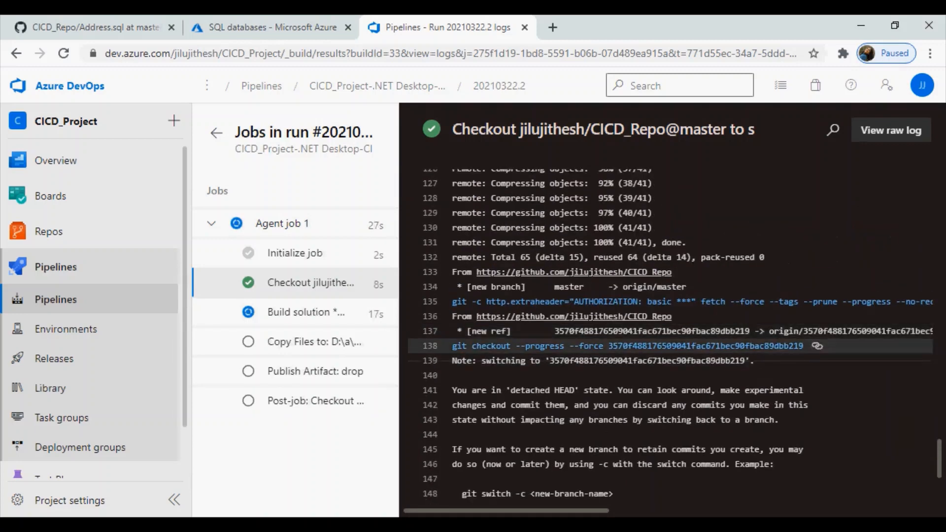
Examine the logs of the build, Copy Files, Publish Artifact and post-job checkout tasks, plus the Agent job 1 summary.
left_click(306, 312)
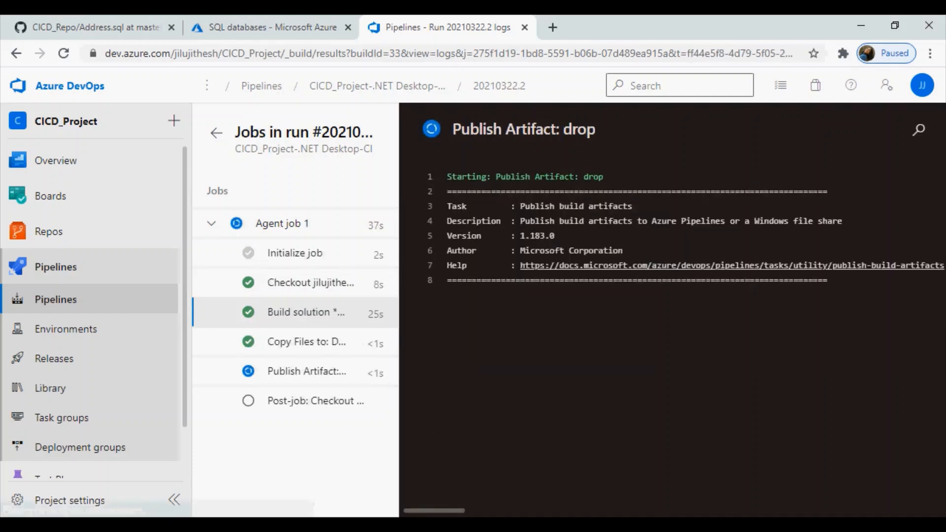
left_click(306, 342)
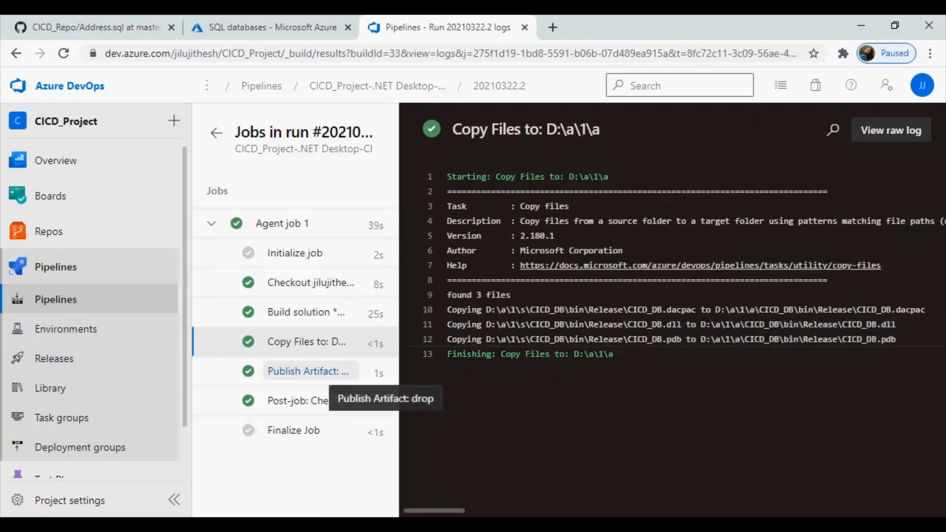
left_click(340, 378)
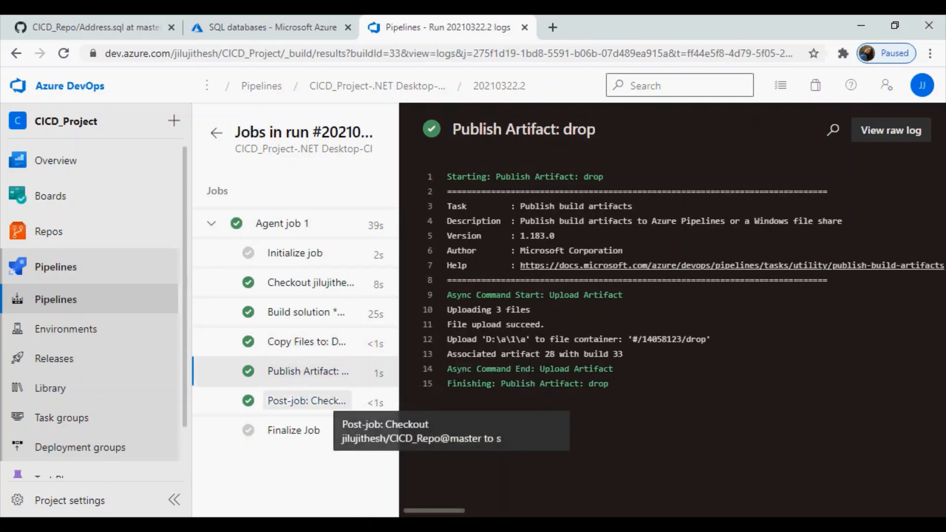
left_click(306, 401)
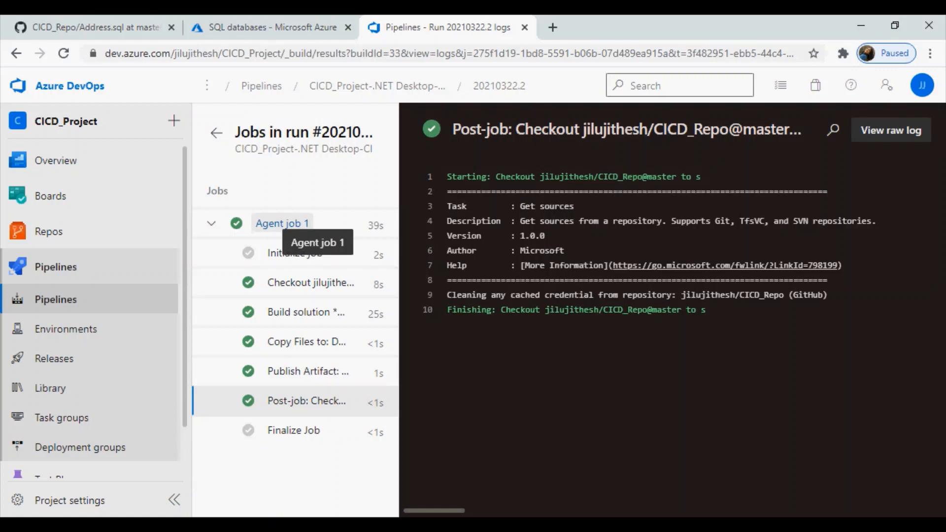
left_click(283, 223)
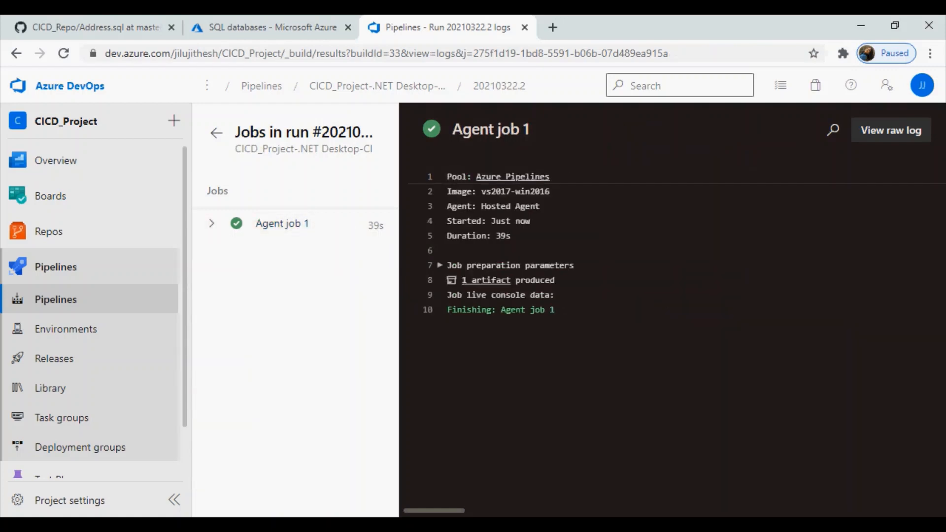
left_click(377, 86)
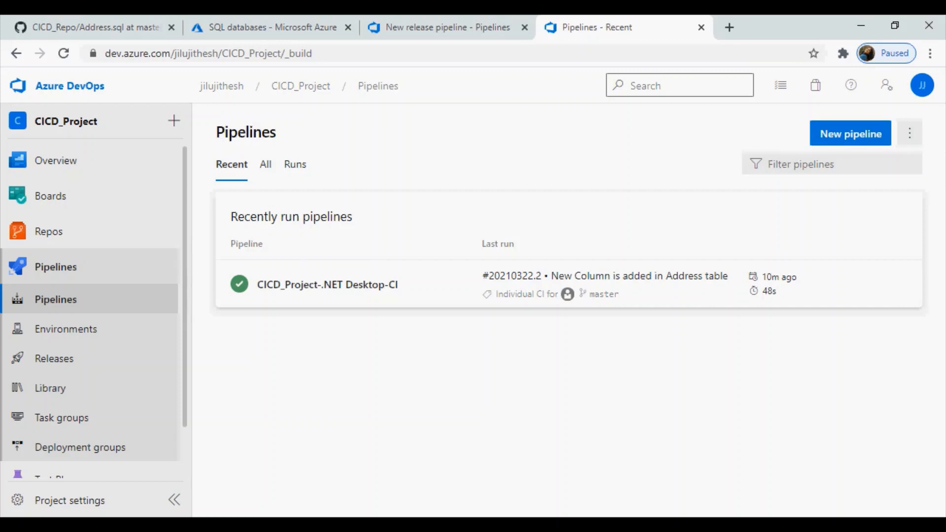
mouse_move(633, 526)
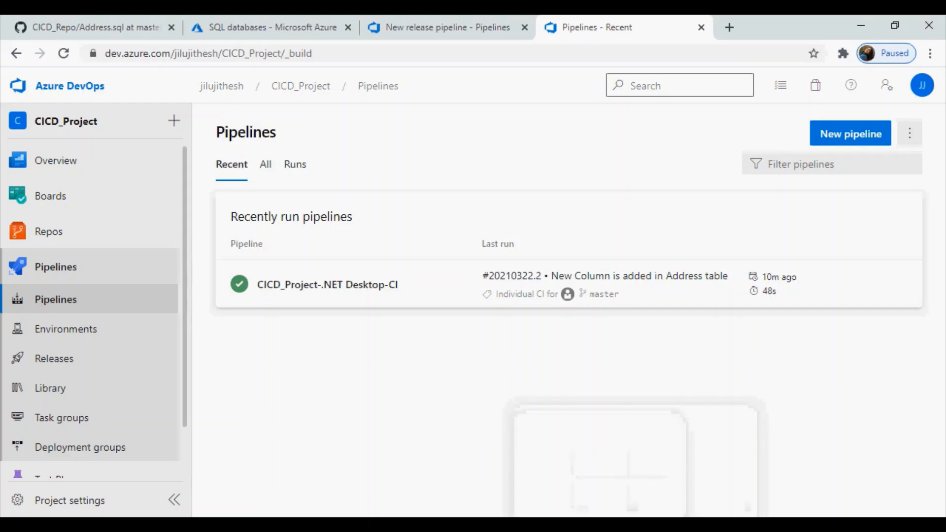
left_click(785, 527)
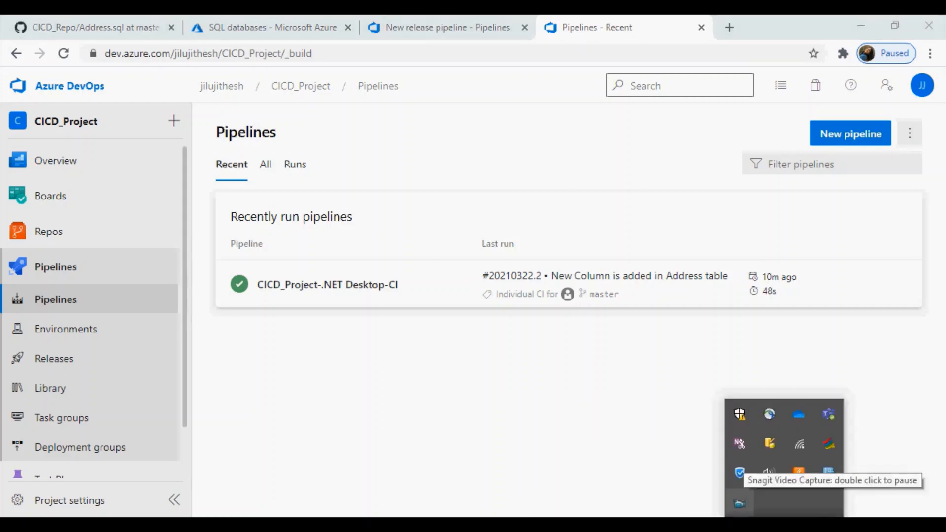